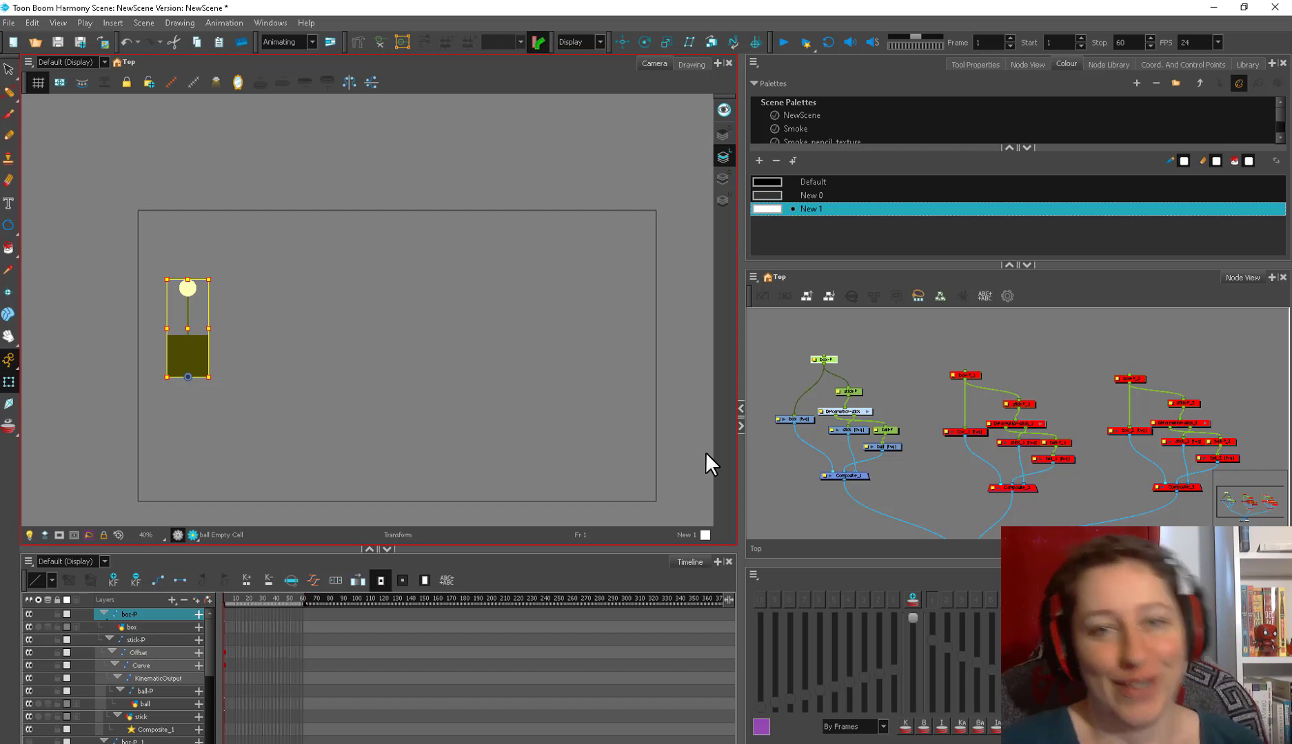
# Step: Set the animation mode to Animate Current Frame
pyautogui.click(829, 360)
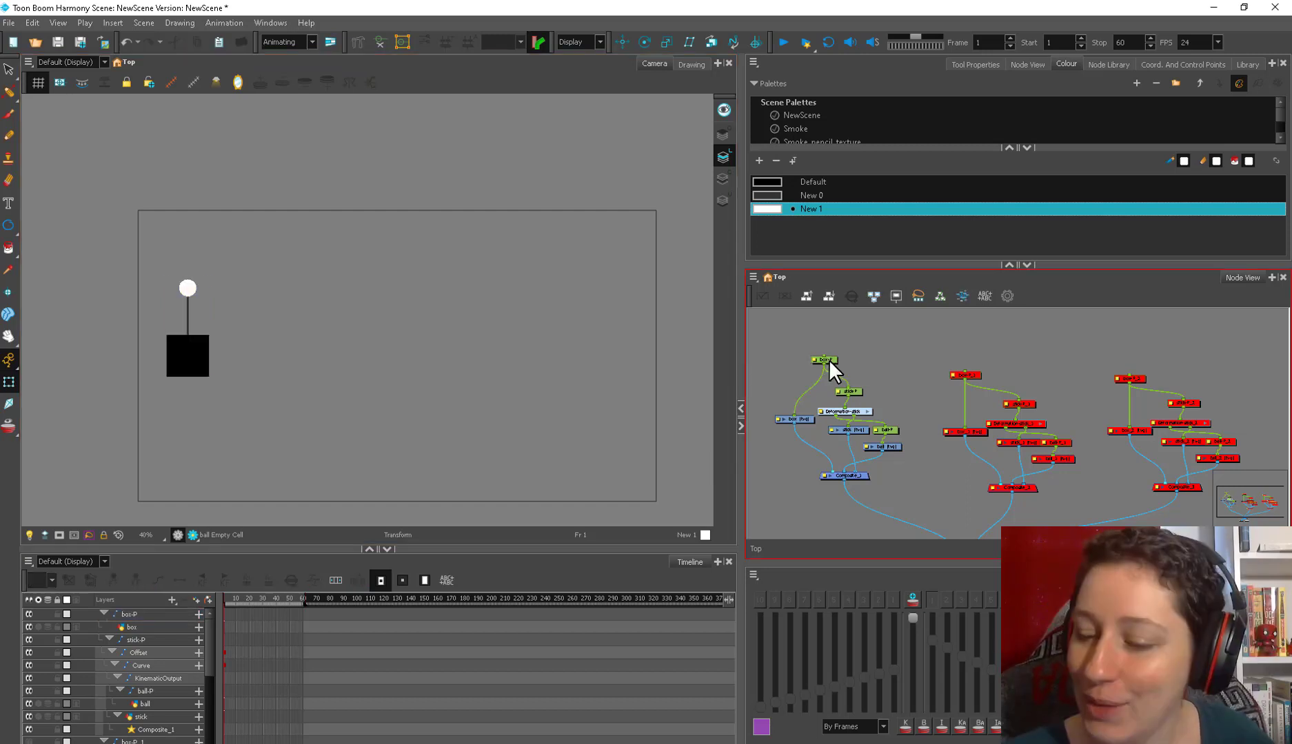
pyautogui.click(7, 361)
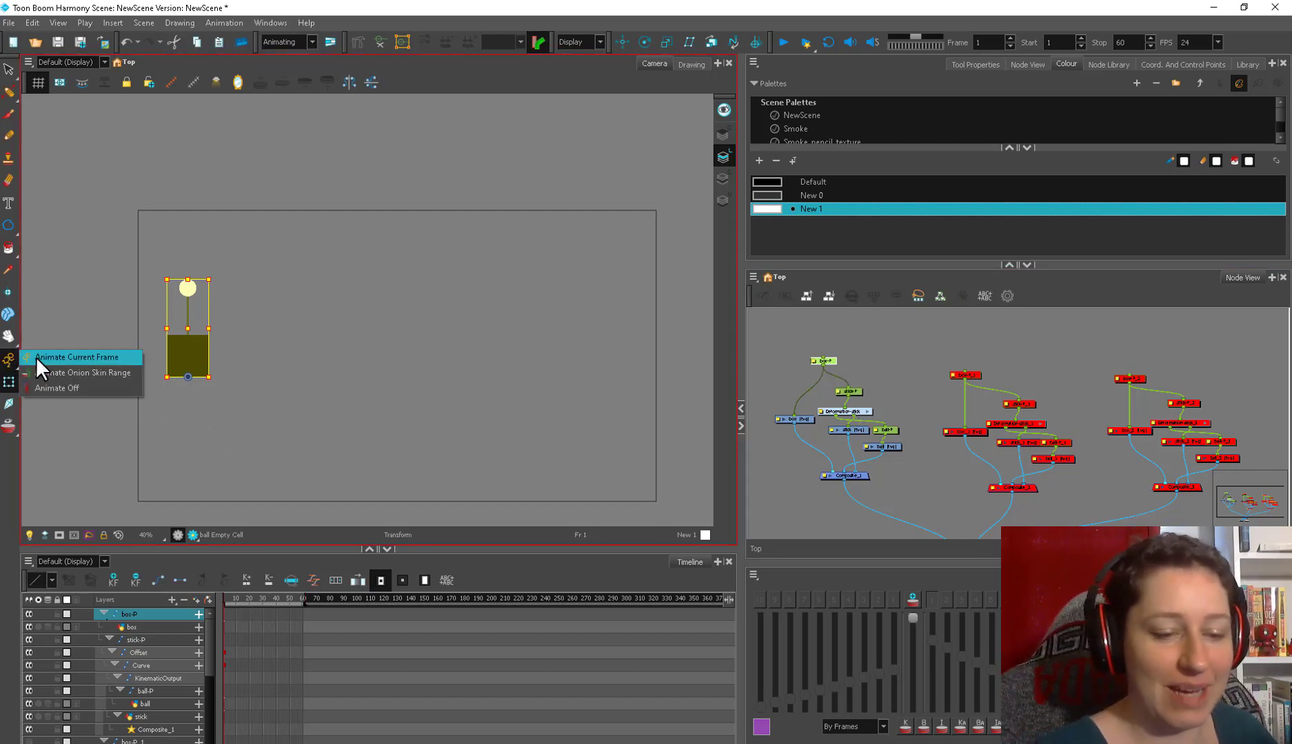
pyautogui.click(37, 358)
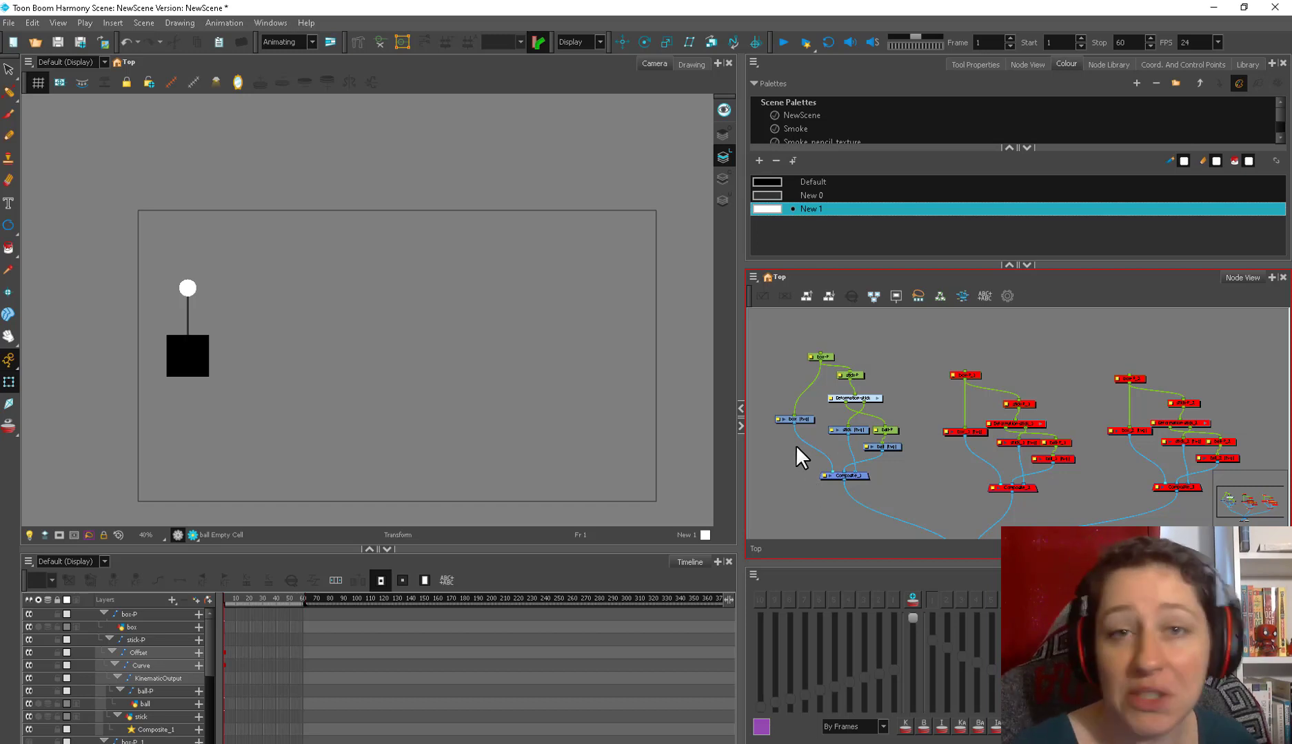
# Step: Reposition the box-P peg node above the first rig's nodes and enlarge the Node View
pyautogui.click(820, 357)
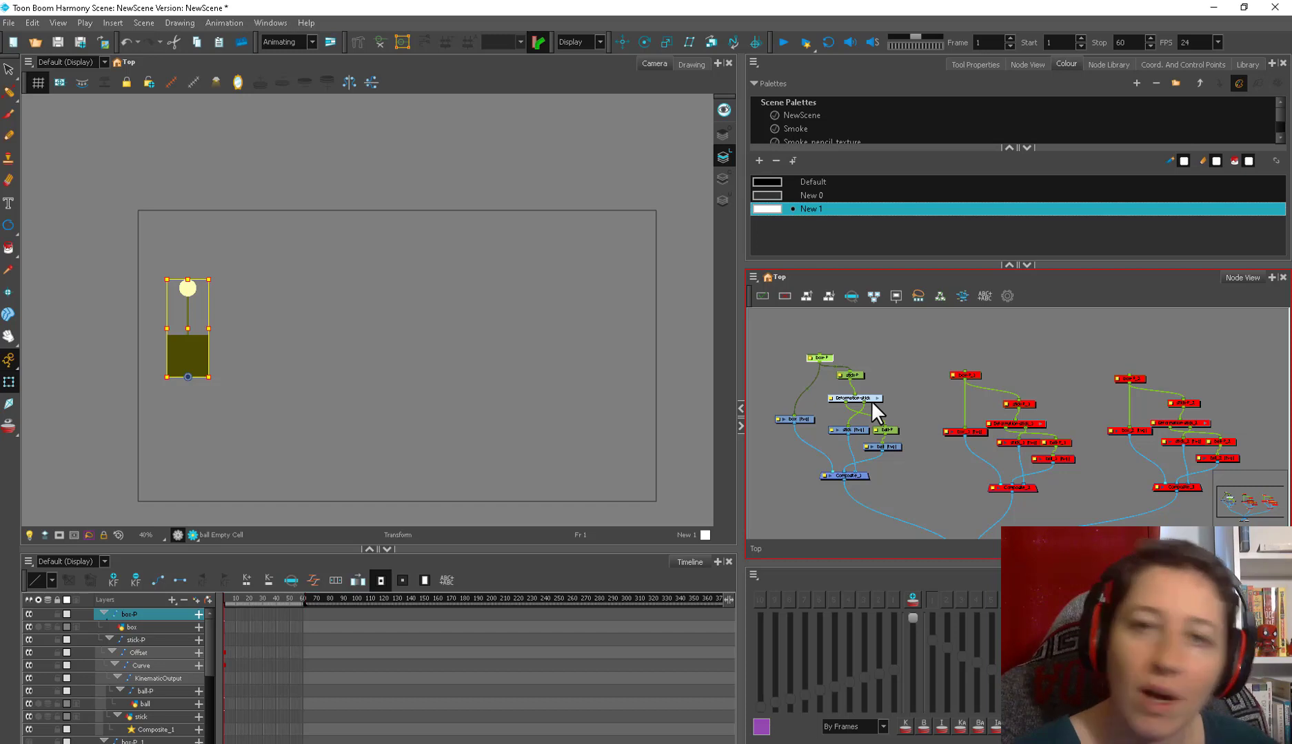
pyautogui.click(892, 362)
pyautogui.moveTo(828, 360); pyautogui.dragTo(829, 352)
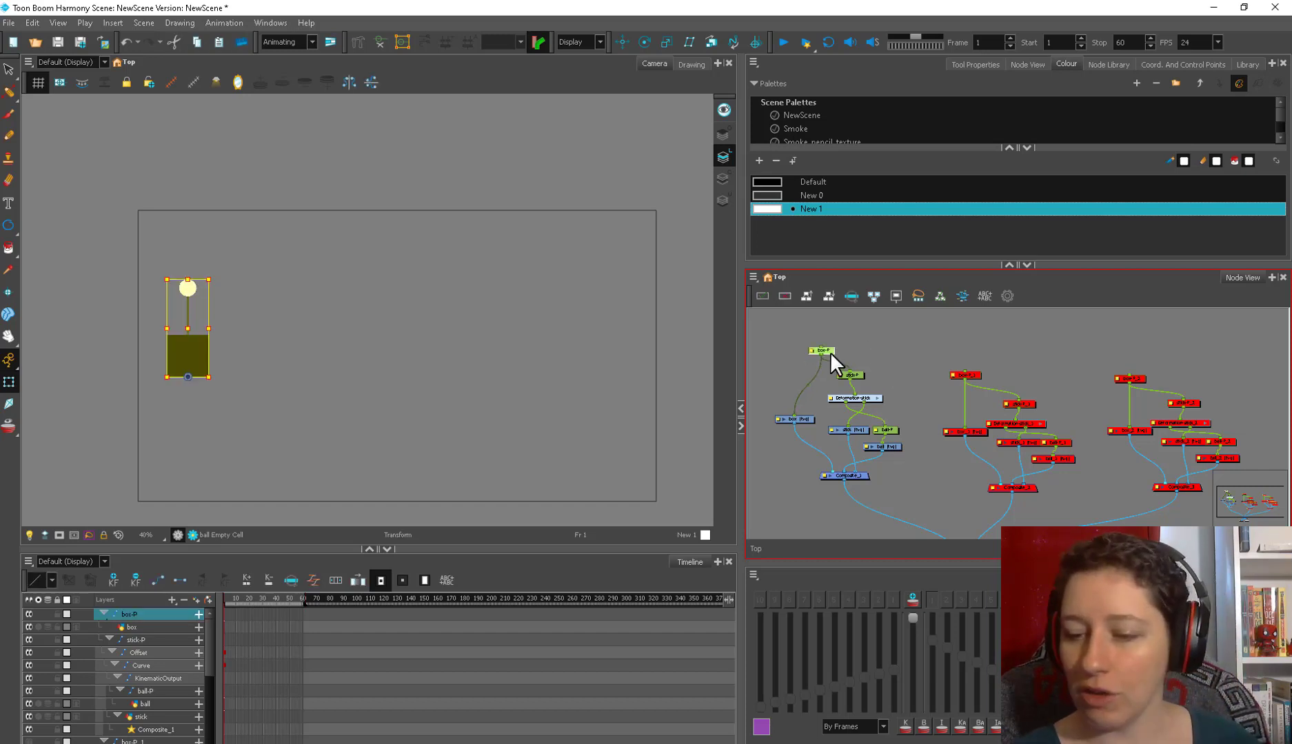
pyautogui.press('2')
pyautogui.press('space')
pyautogui.moveTo(359, 445); pyautogui.dragTo(383, 419)
pyautogui.click(357, 446)
pyautogui.press('space')
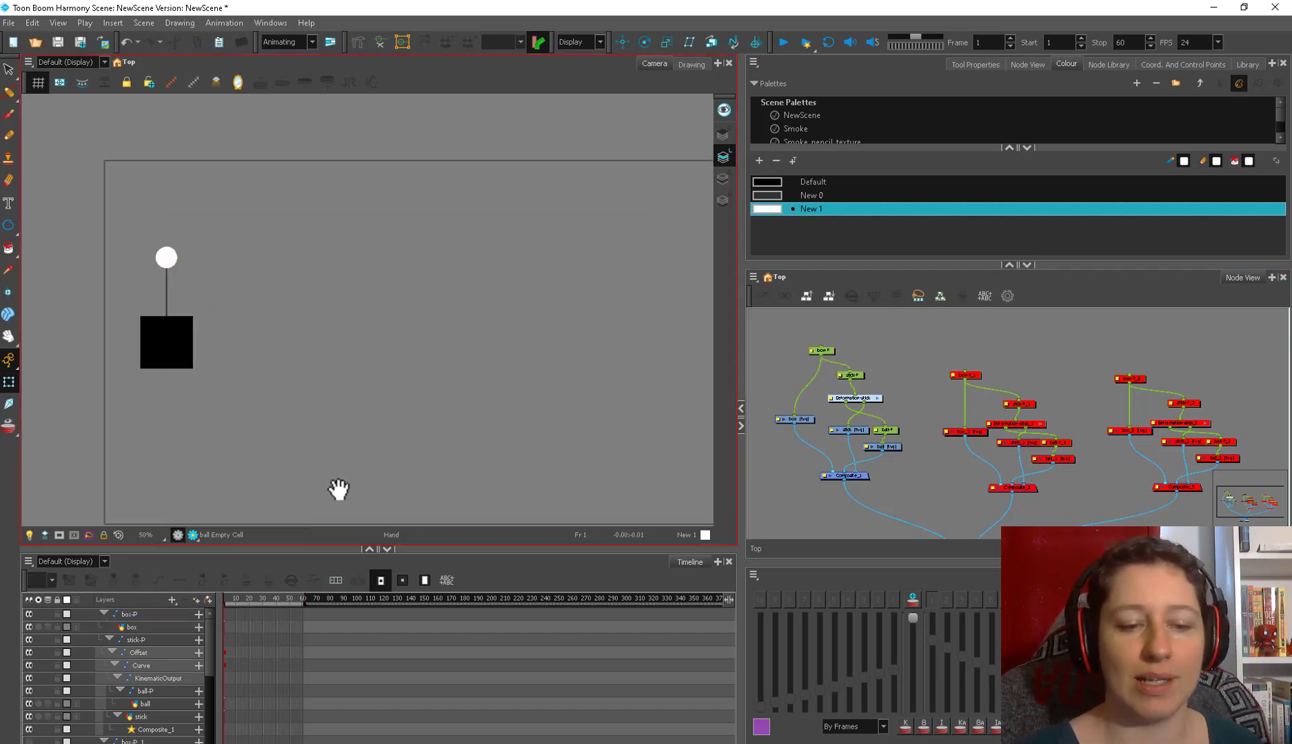
pyautogui.scroll(3, 901, 445)
pyautogui.moveTo(901, 445); pyautogui.dragTo(978, 476)
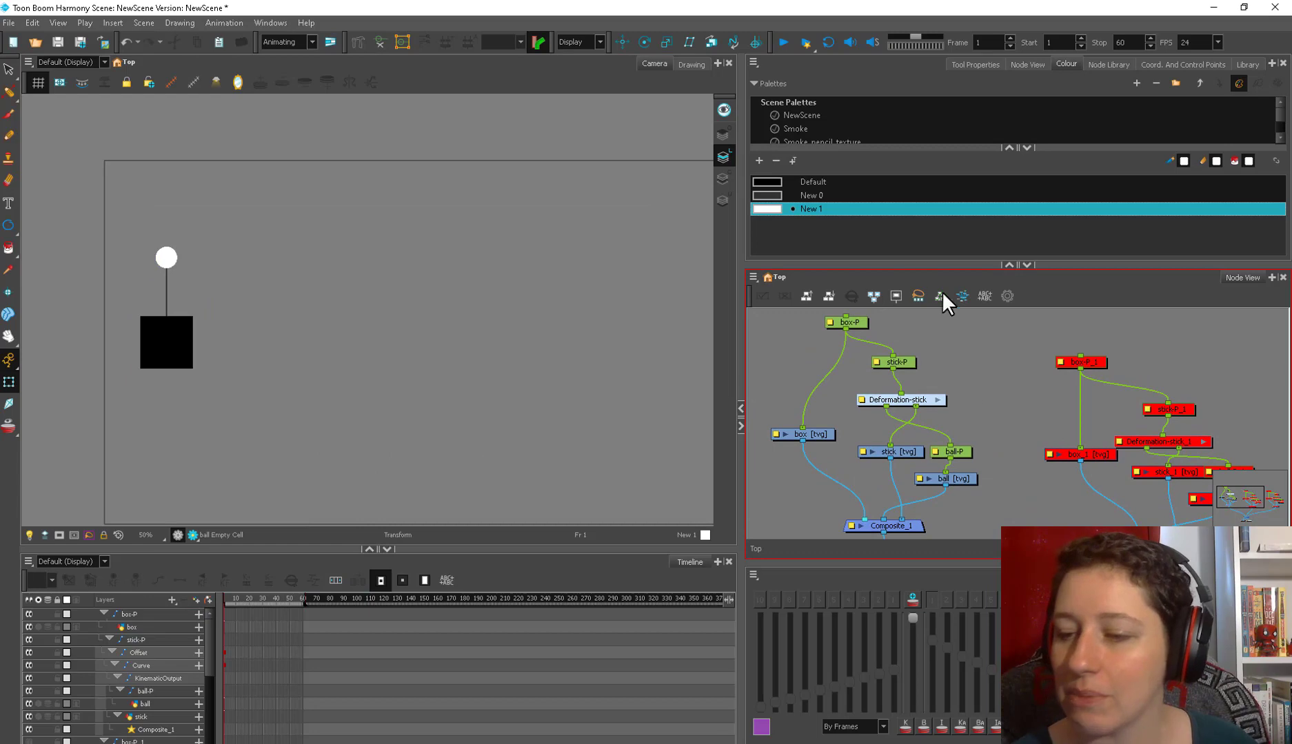
pyautogui.moveTo(1008, 265); pyautogui.dragTo(1008, 221)
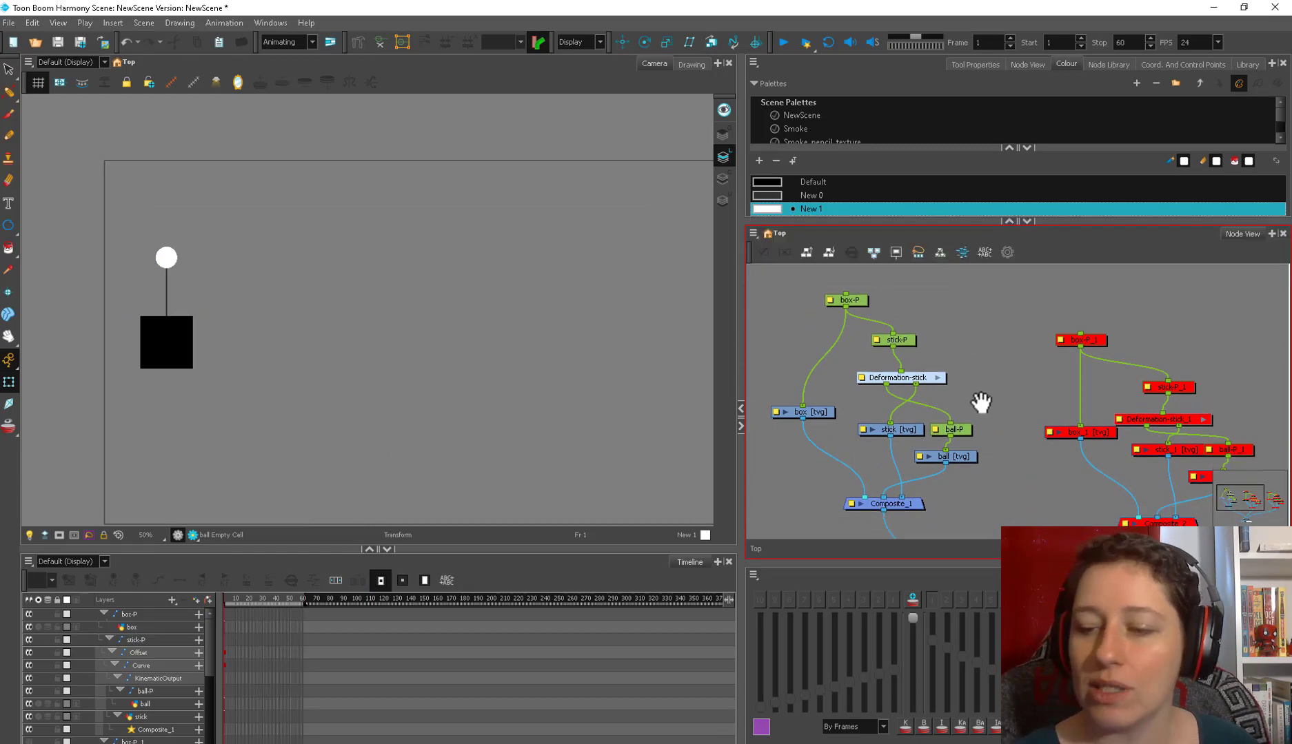
# Step: Examine which parts of the rig the box-P, stick-P and ball-P pegs and the stick drawing each control
pyautogui.scroll(2, 1004, 415)
pyautogui.moveTo(1004, 433); pyautogui.dragTo(1010, 445)
pyautogui.click(845, 286)
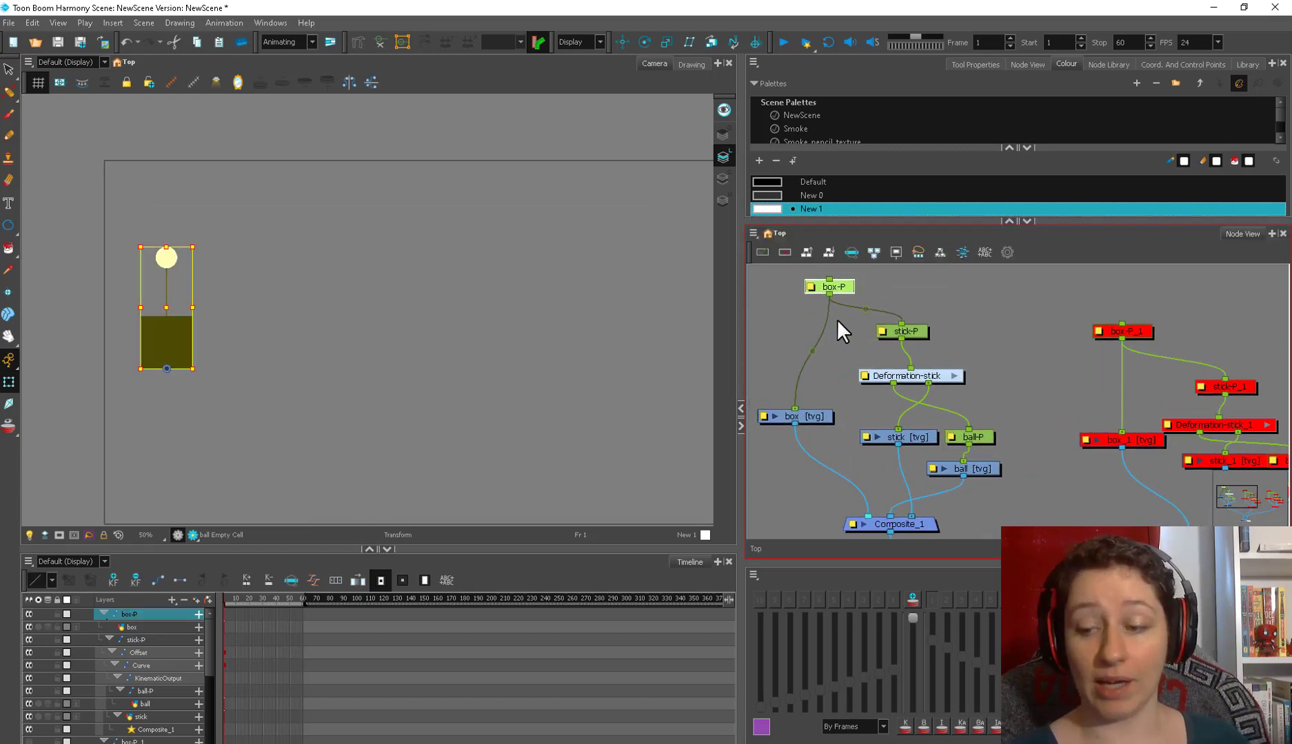
pyautogui.click(914, 329)
pyautogui.click(979, 435)
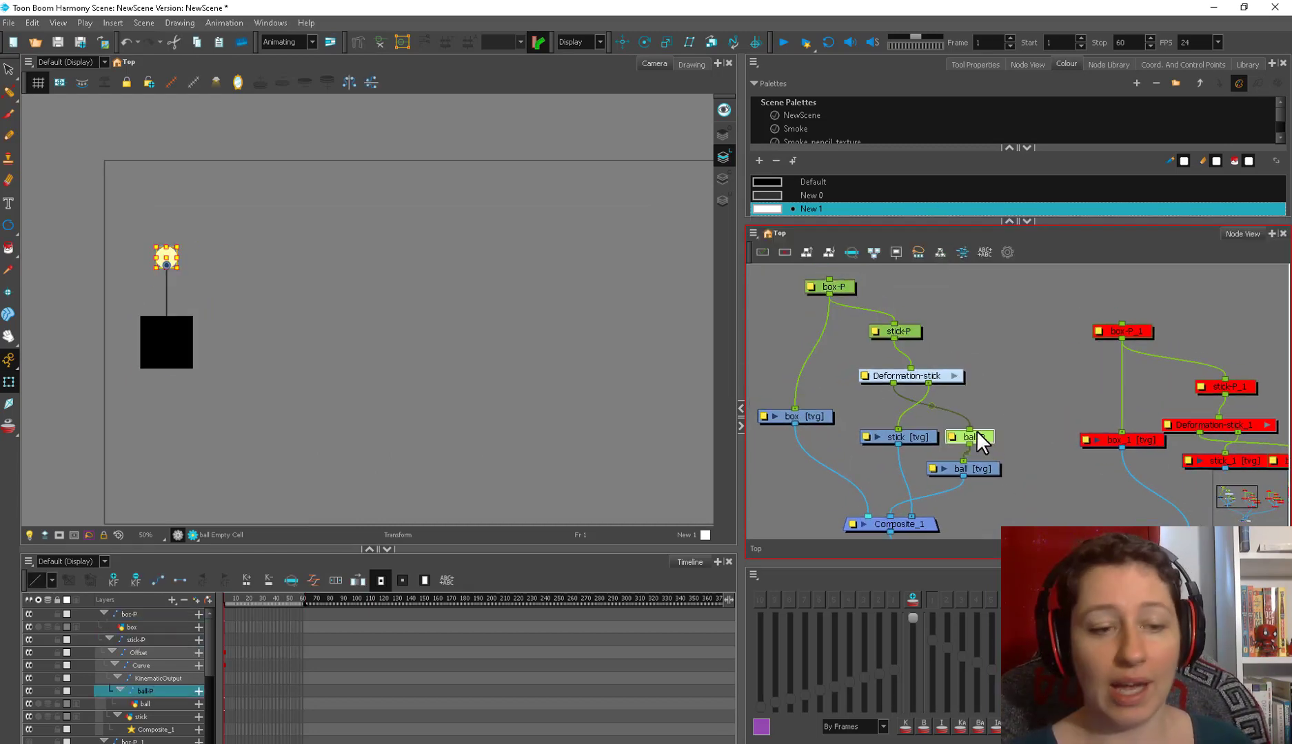
pyautogui.click(908, 437)
pyautogui.click(979, 375)
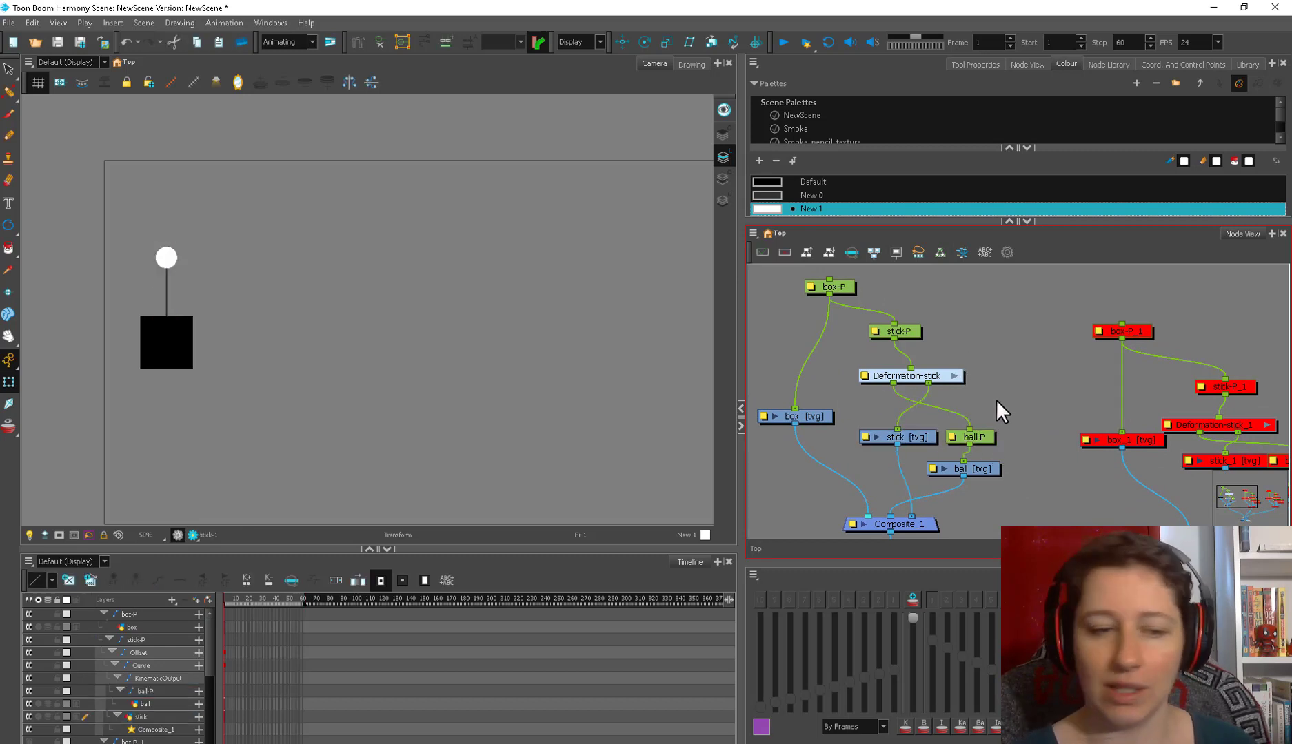
# Step: Line up the stick-P peg above the Deformation-stick group and show the stick's deformer controls
pyautogui.moveTo(900, 333); pyautogui.dragTo(917, 334)
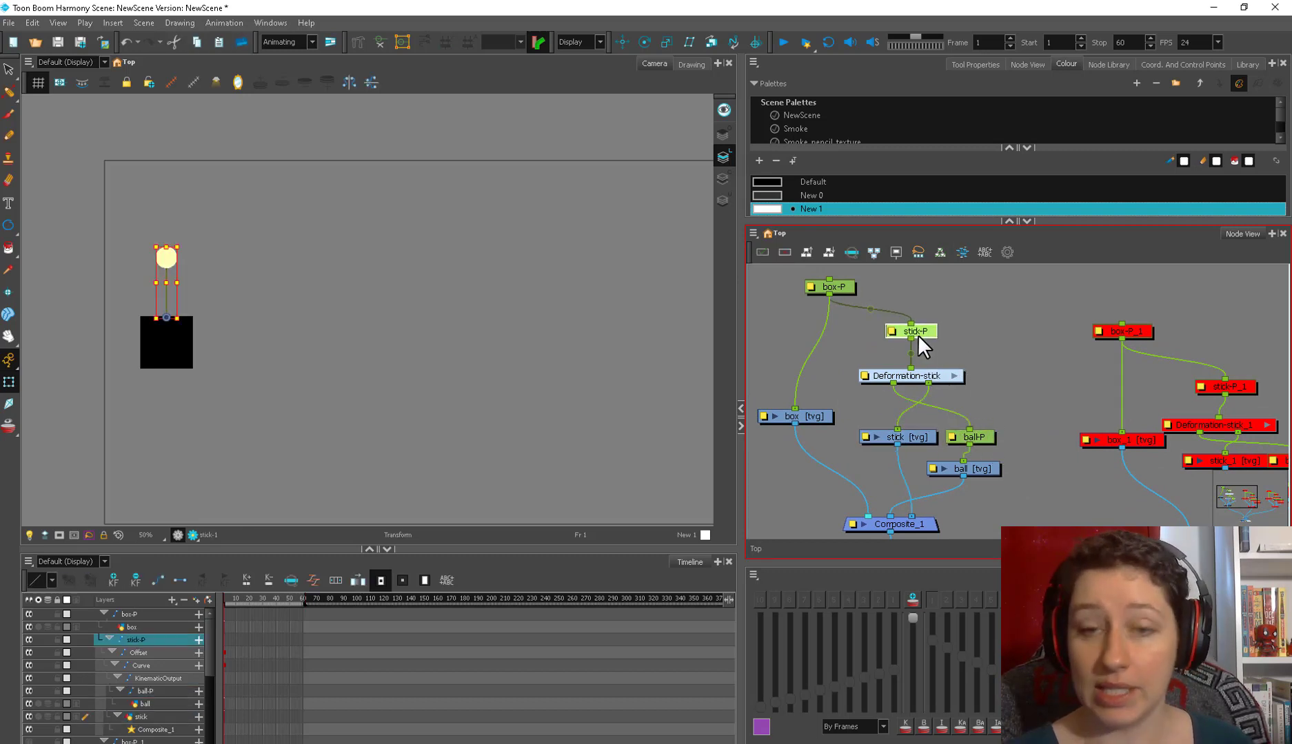
pyautogui.click(907, 434)
pyautogui.click(946, 374)
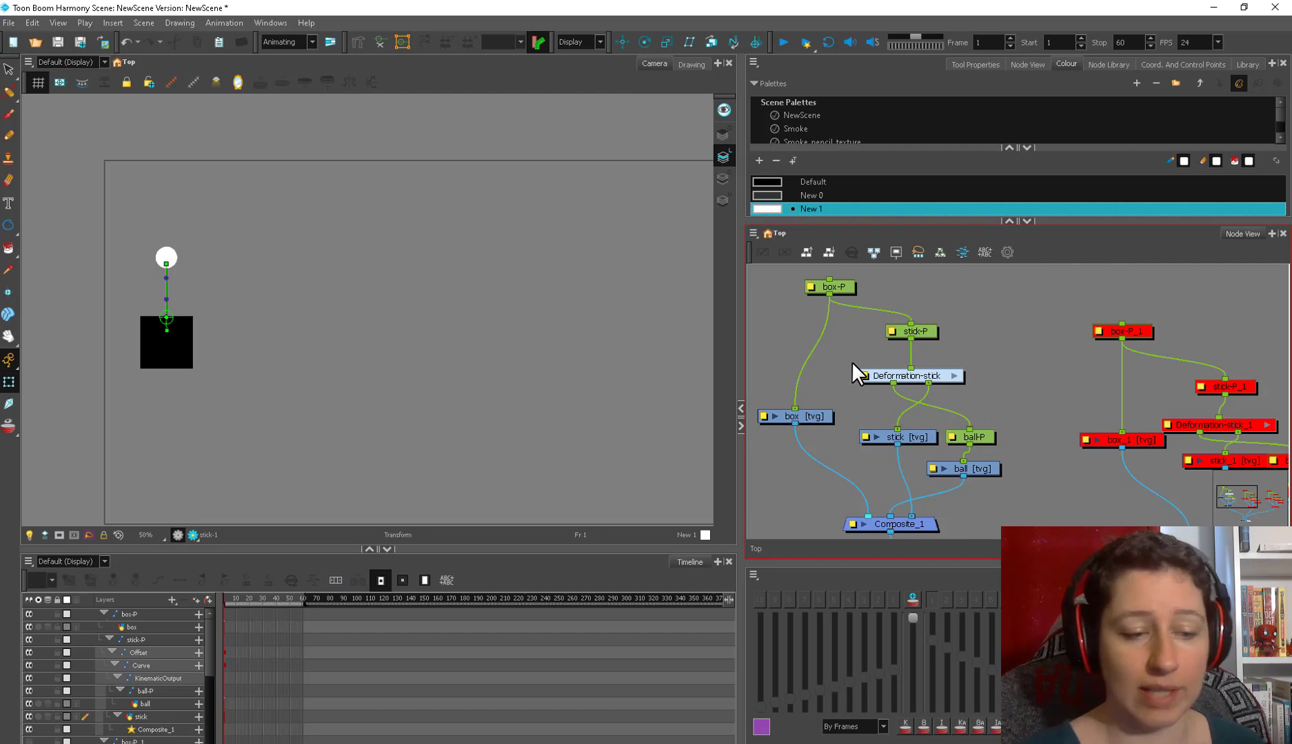
# Step: Open the Deformation-stick group and space out its Curve and KinematicOutput nodes
pyautogui.moveTo(166, 264); pyautogui.dragTo(193, 269)
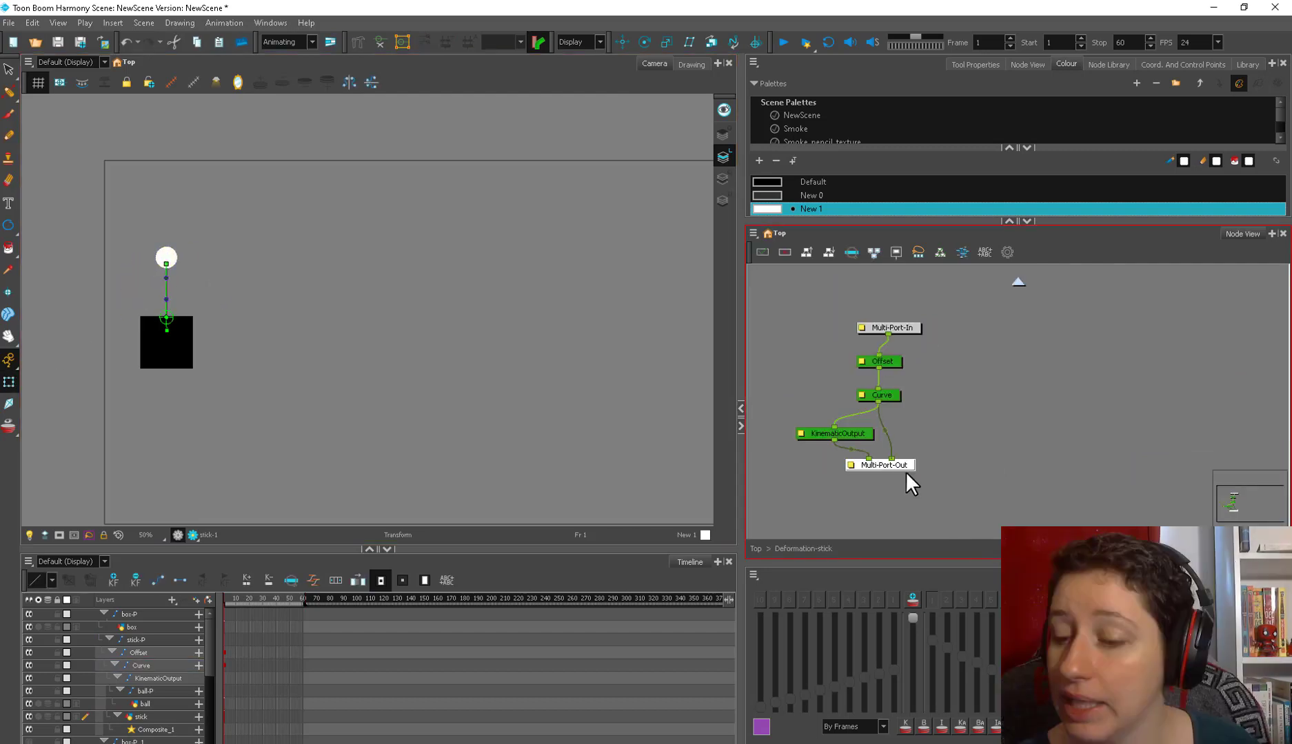
pyautogui.scroll(1, 916, 448)
pyautogui.moveTo(905, 472); pyautogui.dragTo(939, 406)
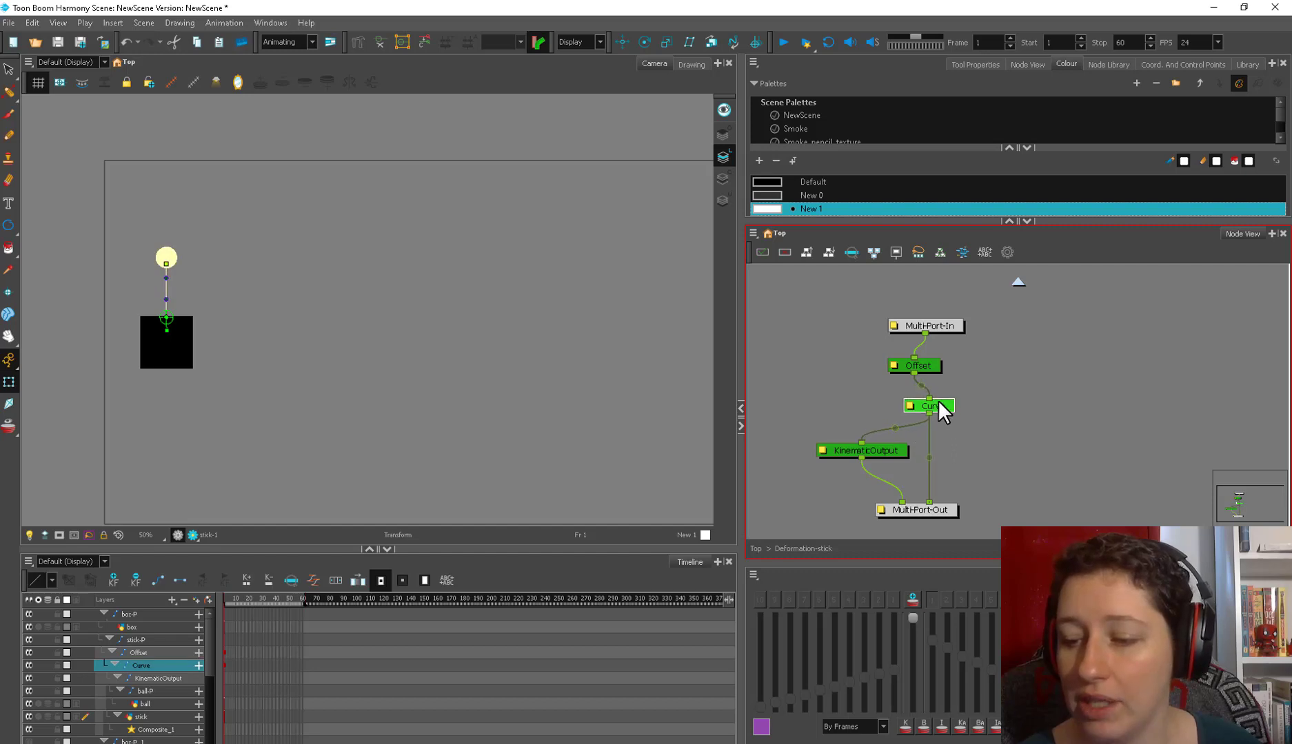
pyautogui.click(932, 366)
pyautogui.click(941, 403)
pyautogui.press('2')
pyautogui.press('2')
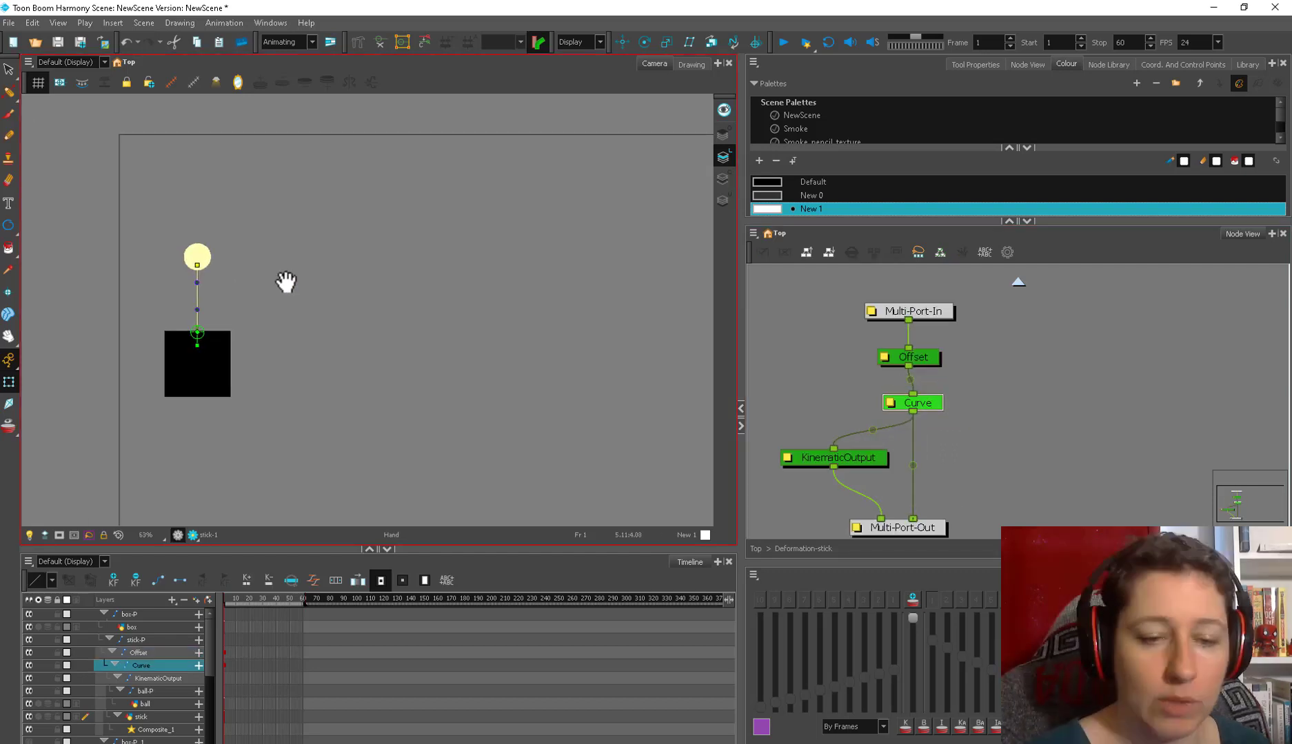
pyautogui.moveTo(790, 459); pyautogui.dragTo(865, 461)
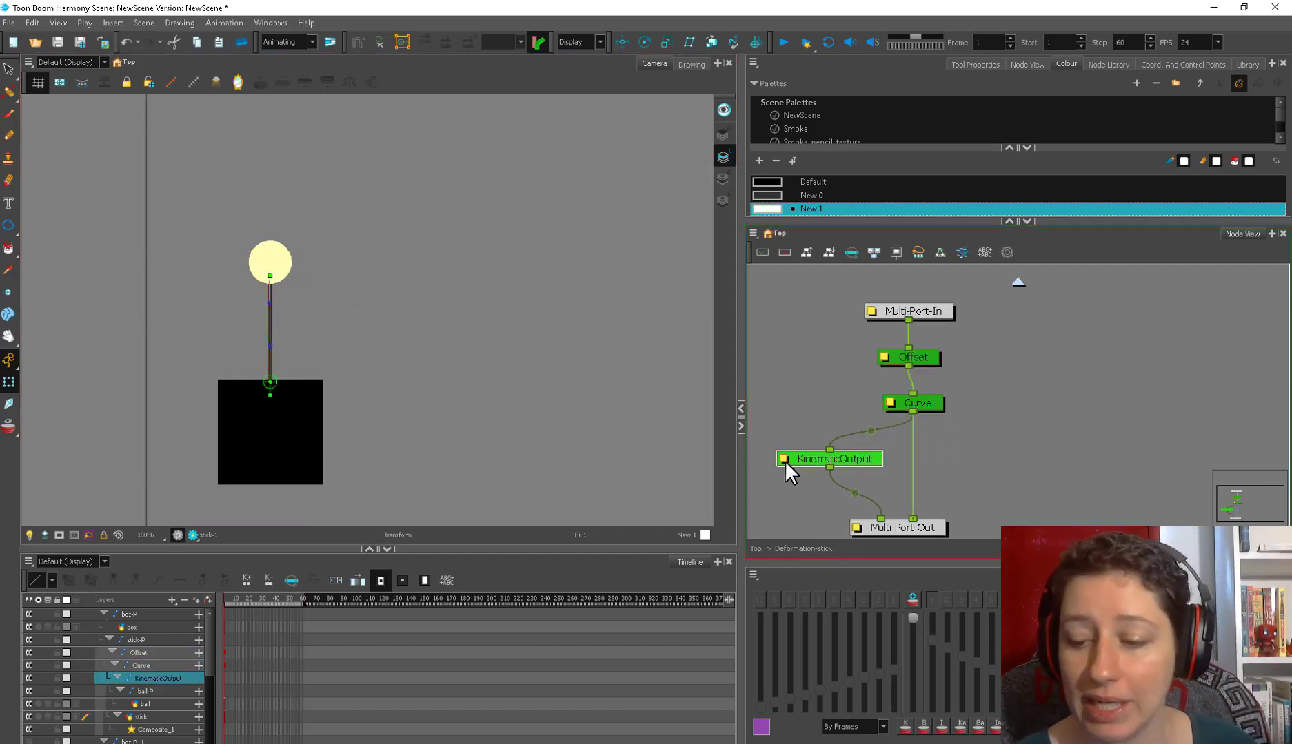
pyautogui.click(783, 459)
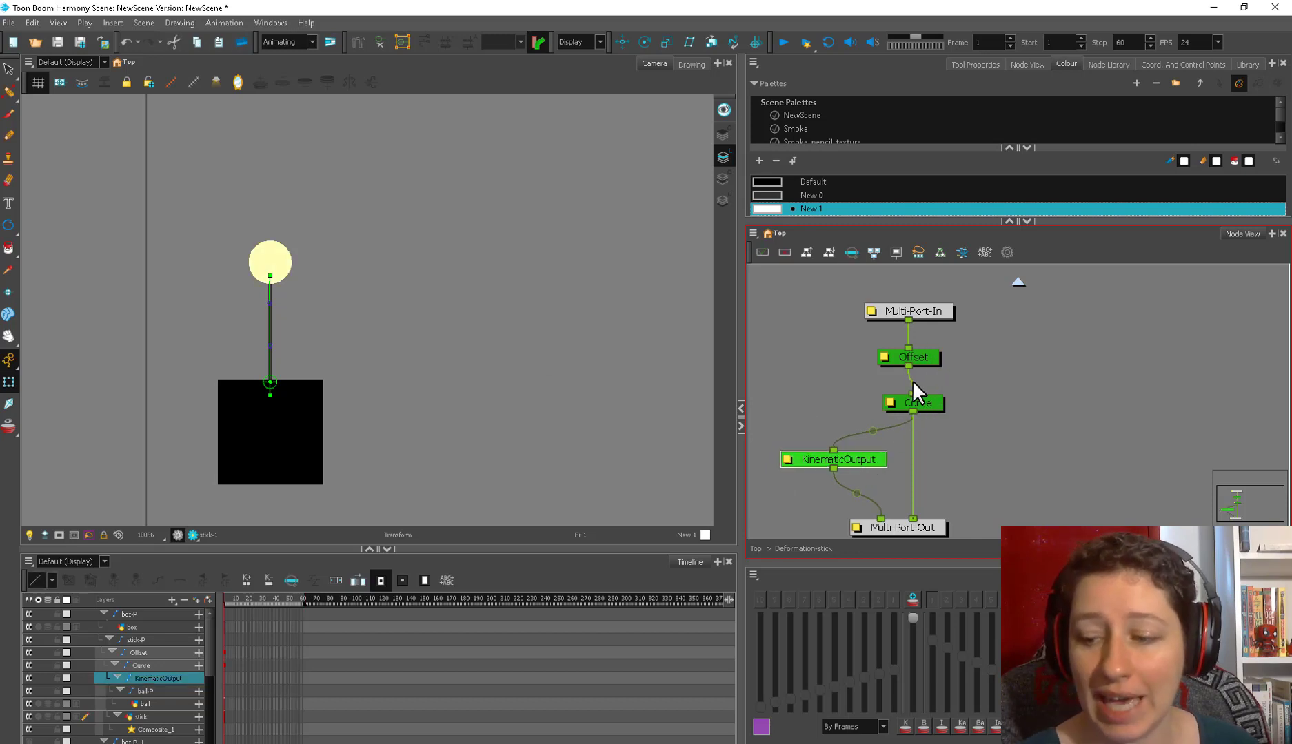
pyautogui.moveTo(929, 396); pyautogui.dragTo(900, 357)
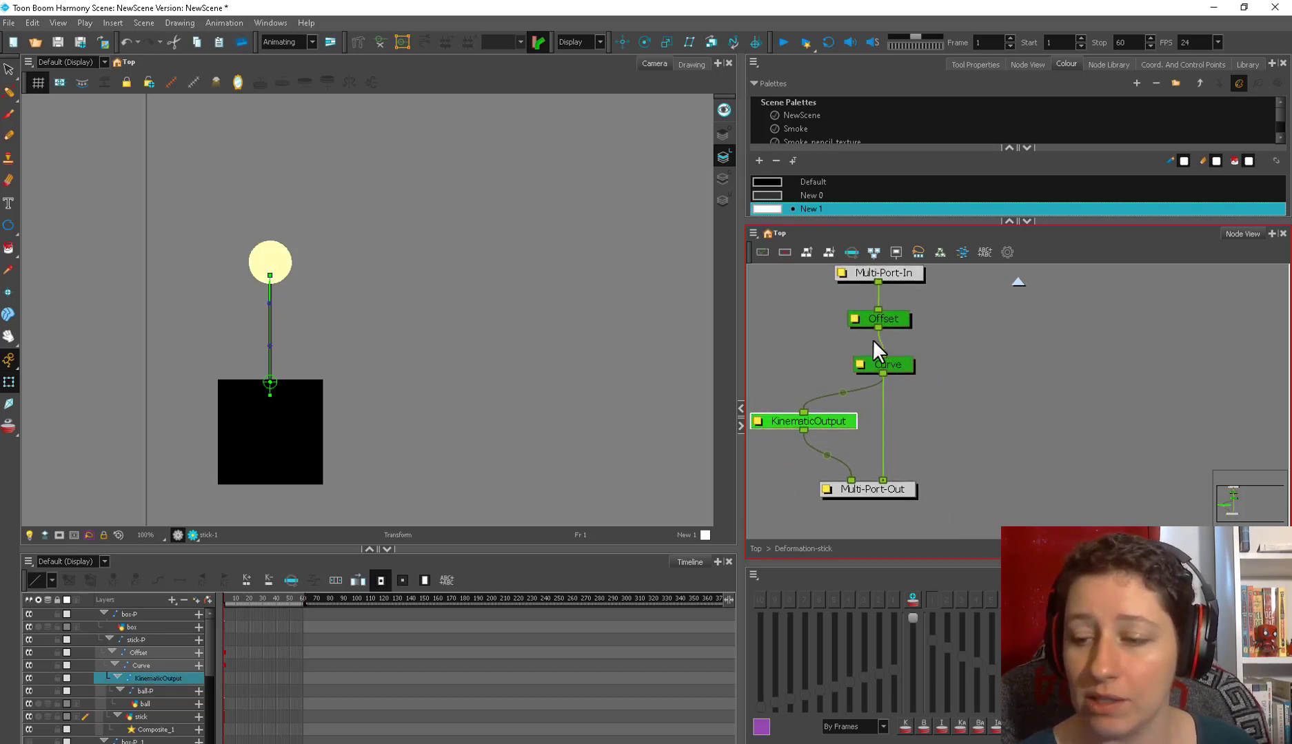
# Step: Test bending the stick with Curve wired straight into Multi-Port-Out and again through KinematicOutput, undoing both tests
pyautogui.moveTo(846, 477)
pyautogui.mouseDown()
pyautogui.moveTo(883, 375)
pyautogui.moveTo(851, 480)
pyautogui.mouseUp()
pyautogui.click(427, 329)
pyautogui.moveTo(428, 329); pyautogui.dragTo(507, 328)
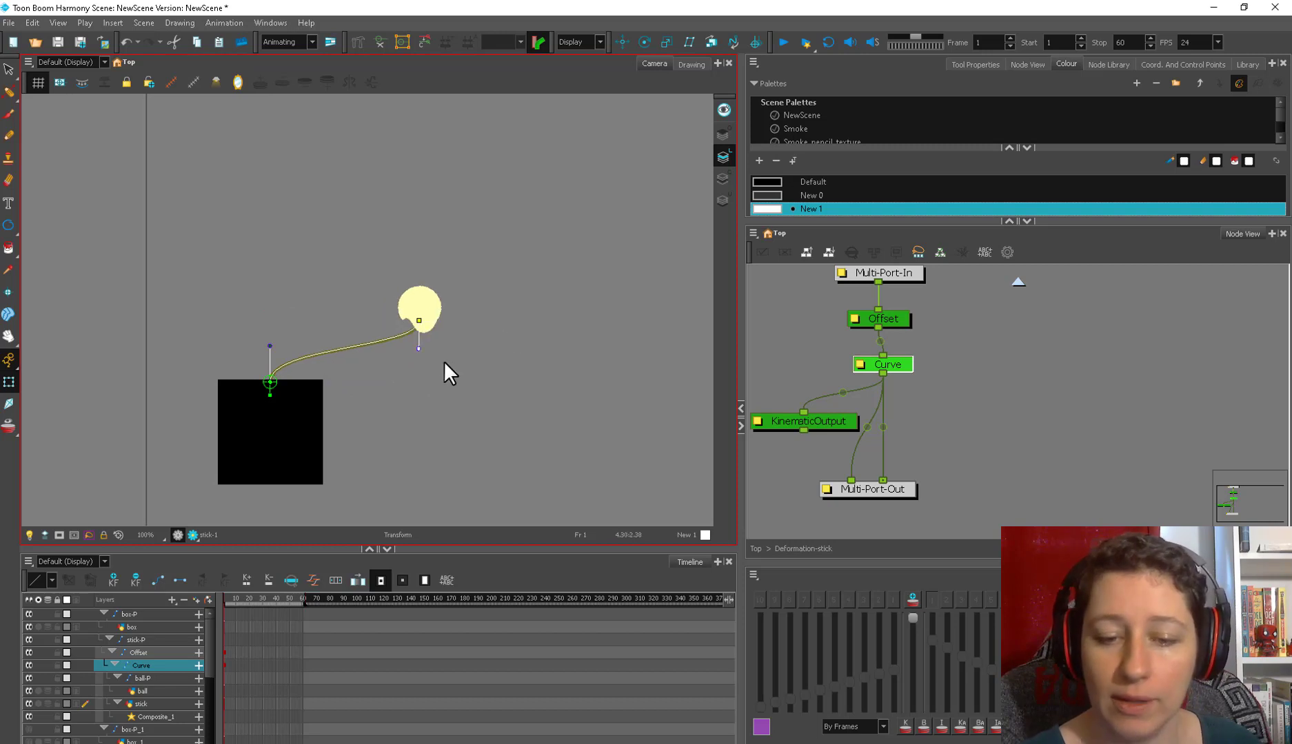
pyautogui.click(831, 425)
pyautogui.hotkey('ctrl', 'z')
pyautogui.moveTo(270, 275); pyautogui.dragTo(476, 334)
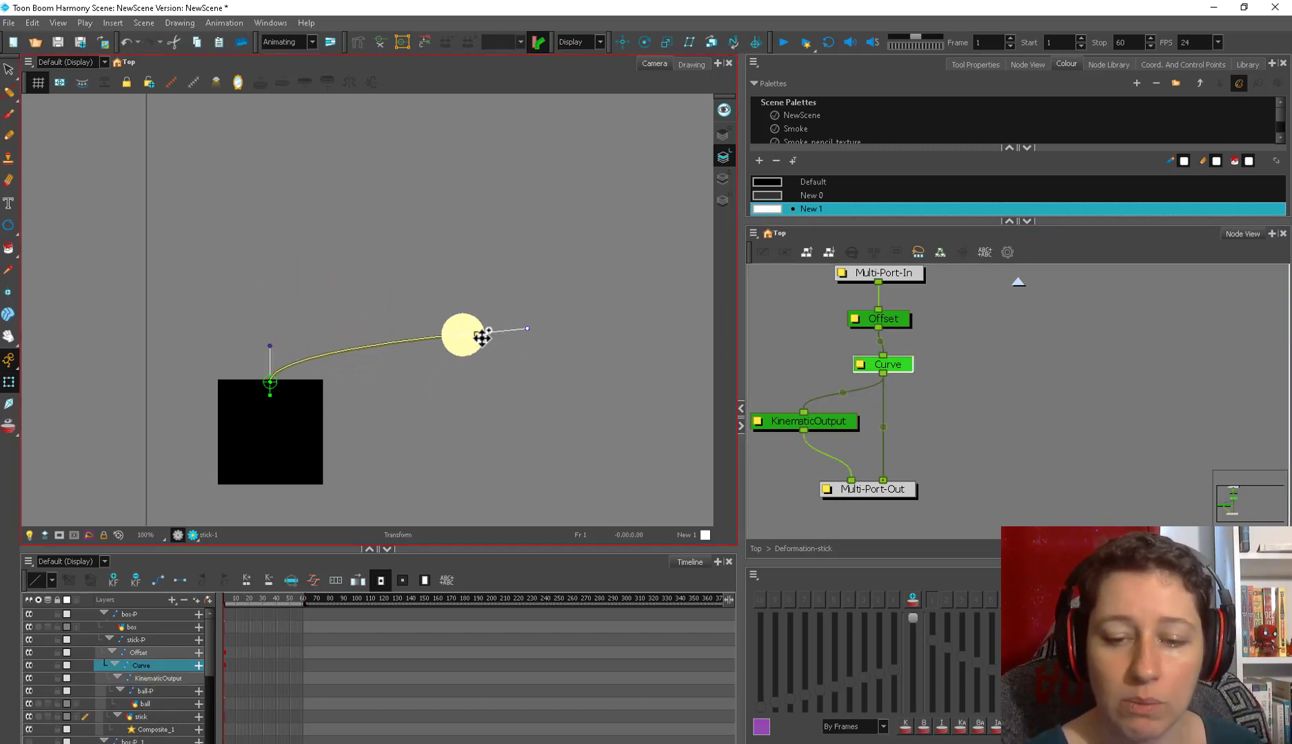
pyautogui.hotkey('ctrl', 'z')
# Step: Nudge the KinematicOutput node closer to Multi-Port-Out and return to the top-level node network
pyautogui.moveTo(852, 416); pyautogui.dragTo(864, 420)
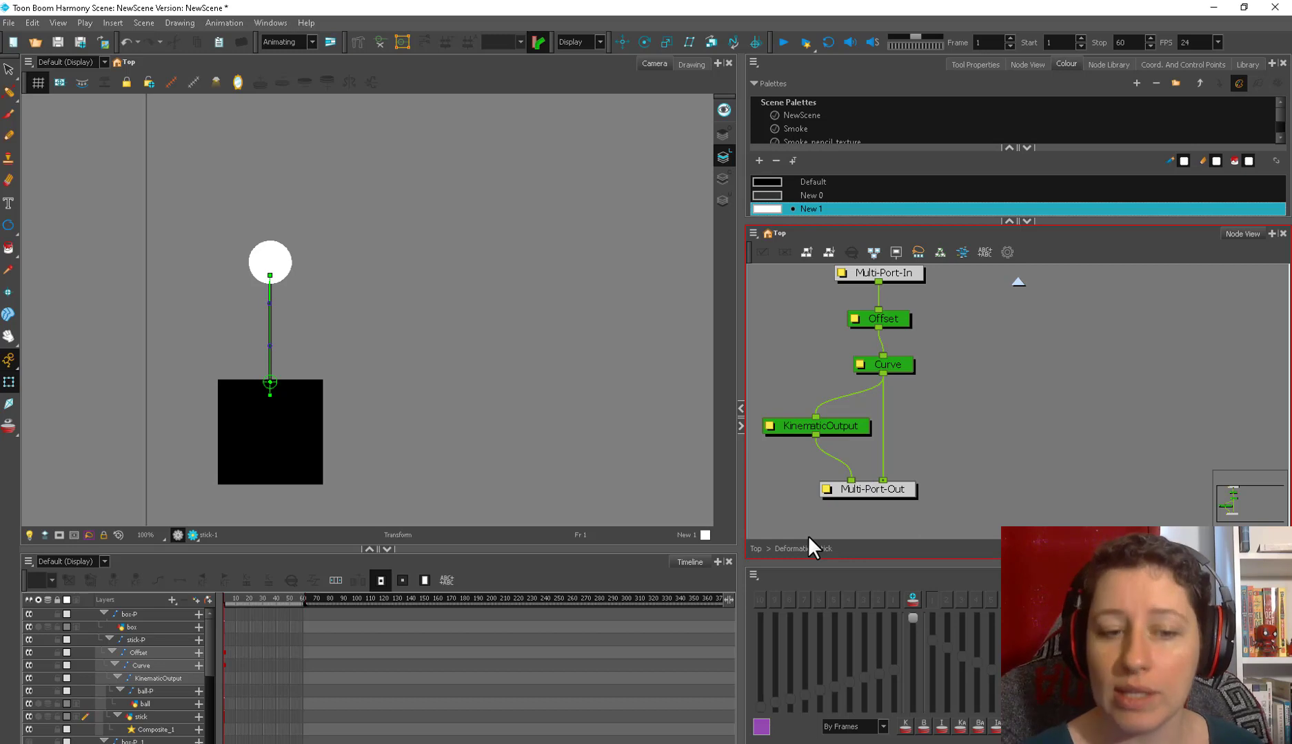
pyautogui.click(755, 549)
pyautogui.click(874, 298)
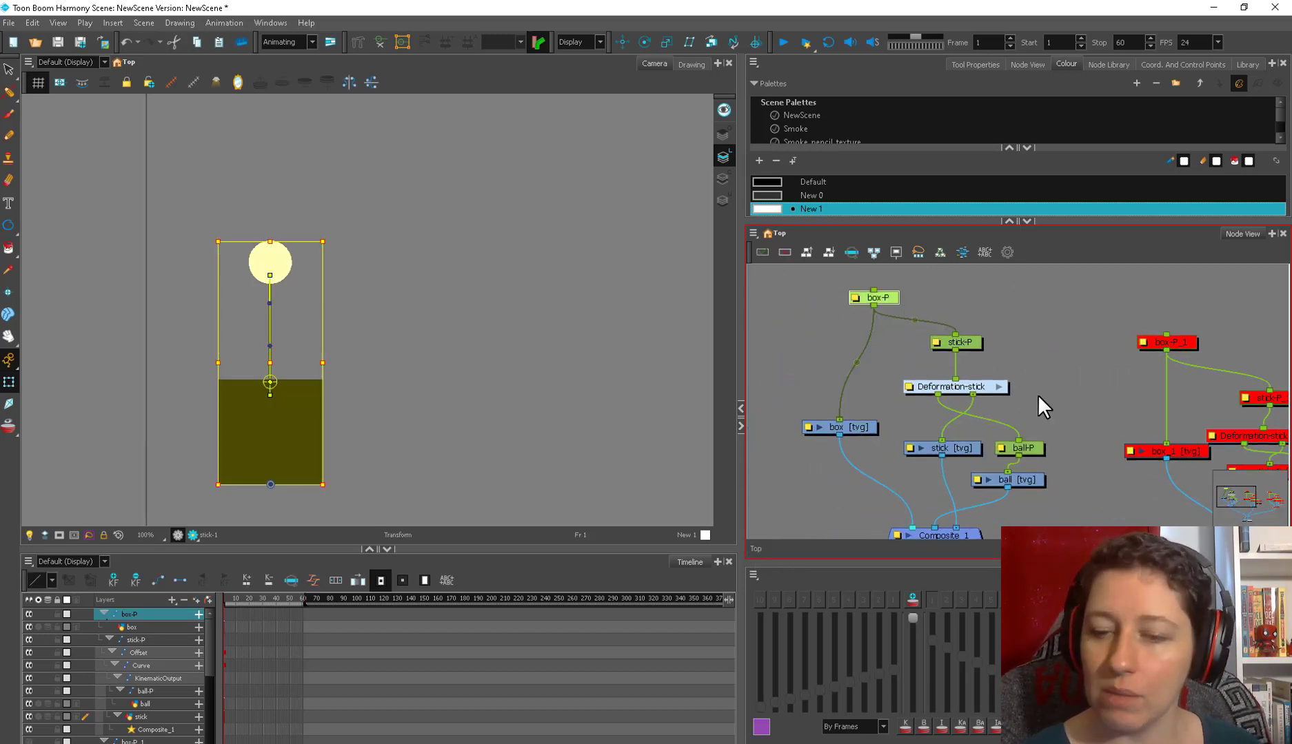
pyautogui.click(1038, 394)
pyautogui.scroll(-1, 585, 422)
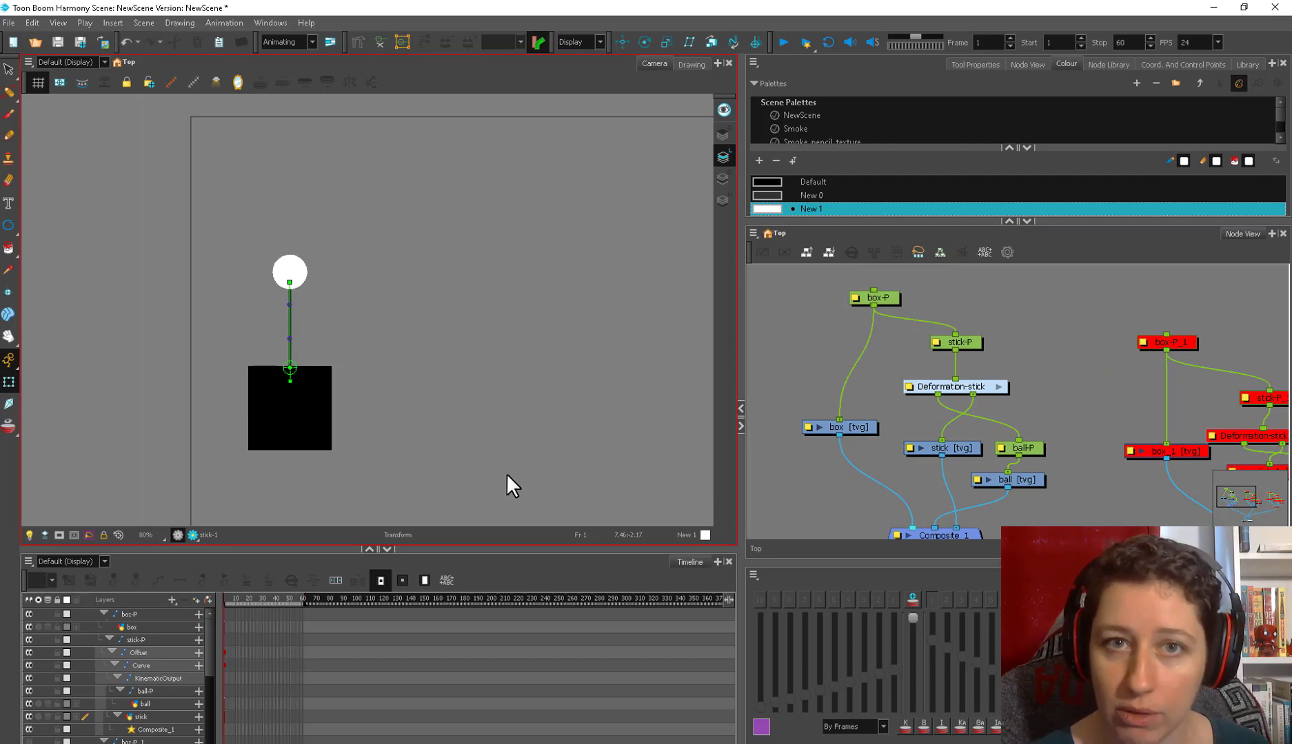
# Step: Extend the scene to 97 frames and collapse the timeline layers under their main box pegs
pyautogui.click(869, 299)
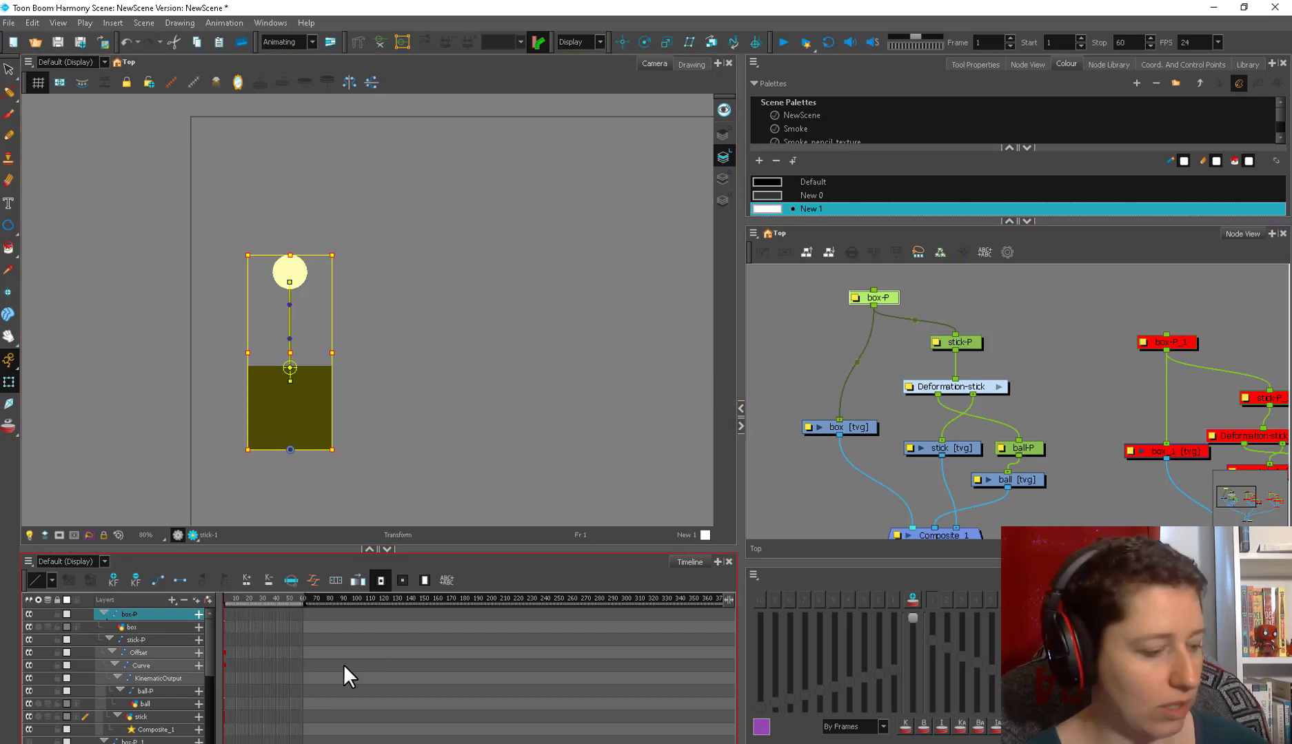
pyautogui.press('Left')
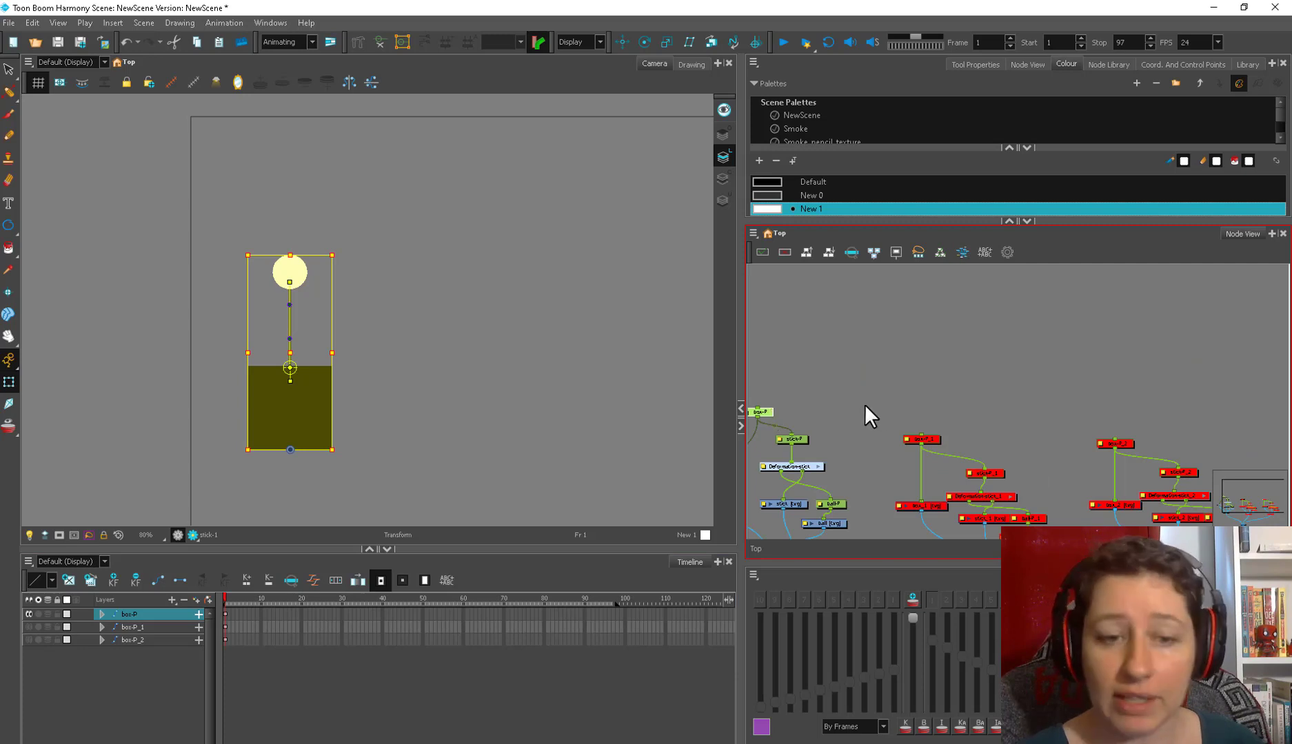
pyautogui.scroll(-2, 546, 443)
pyautogui.scroll(-1, 546, 443)
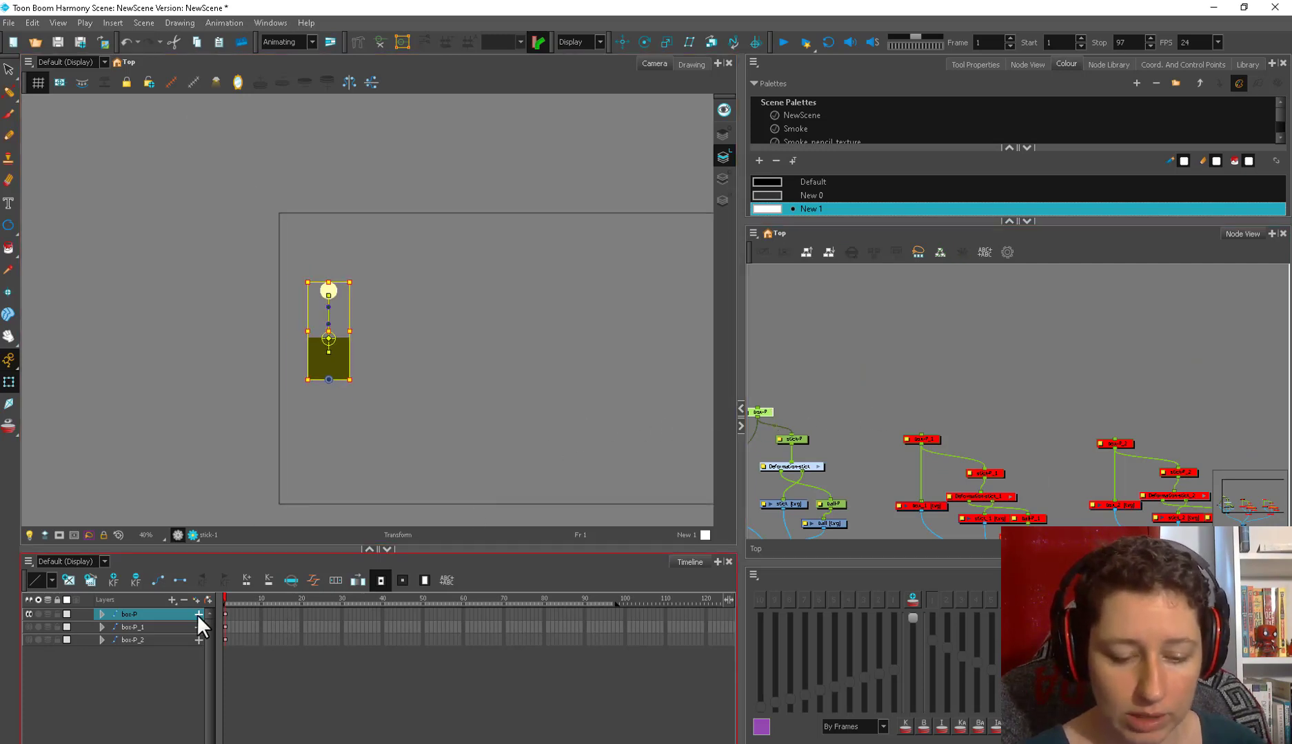
# Step: Keyframe the box-P peg at frame 11, moving the whole rig horizontally to the far side of the camera frame
pyautogui.click(102, 615)
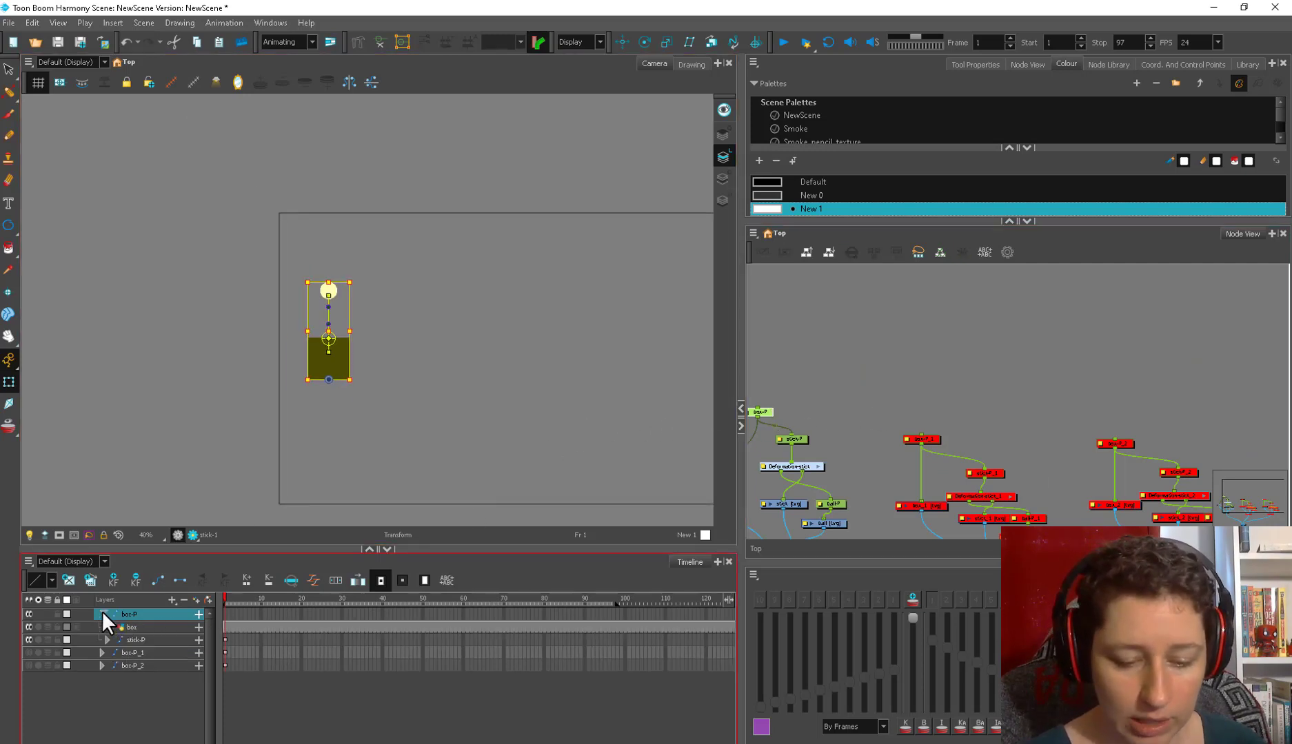
pyautogui.click(264, 614)
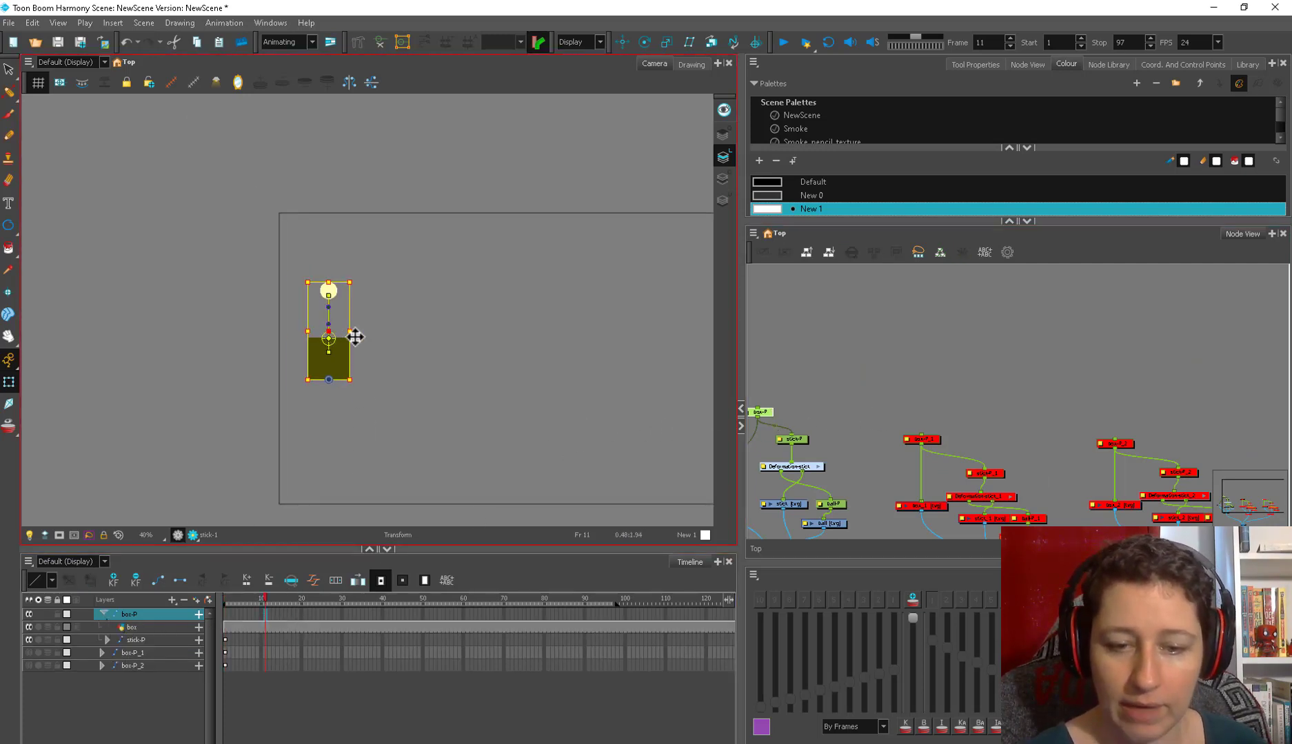
pyautogui.moveTo(354, 337); pyautogui.dragTo(634, 349)
pyautogui.moveTo(659, 415); pyautogui.dragTo(556, 421)
pyautogui.click(225, 612)
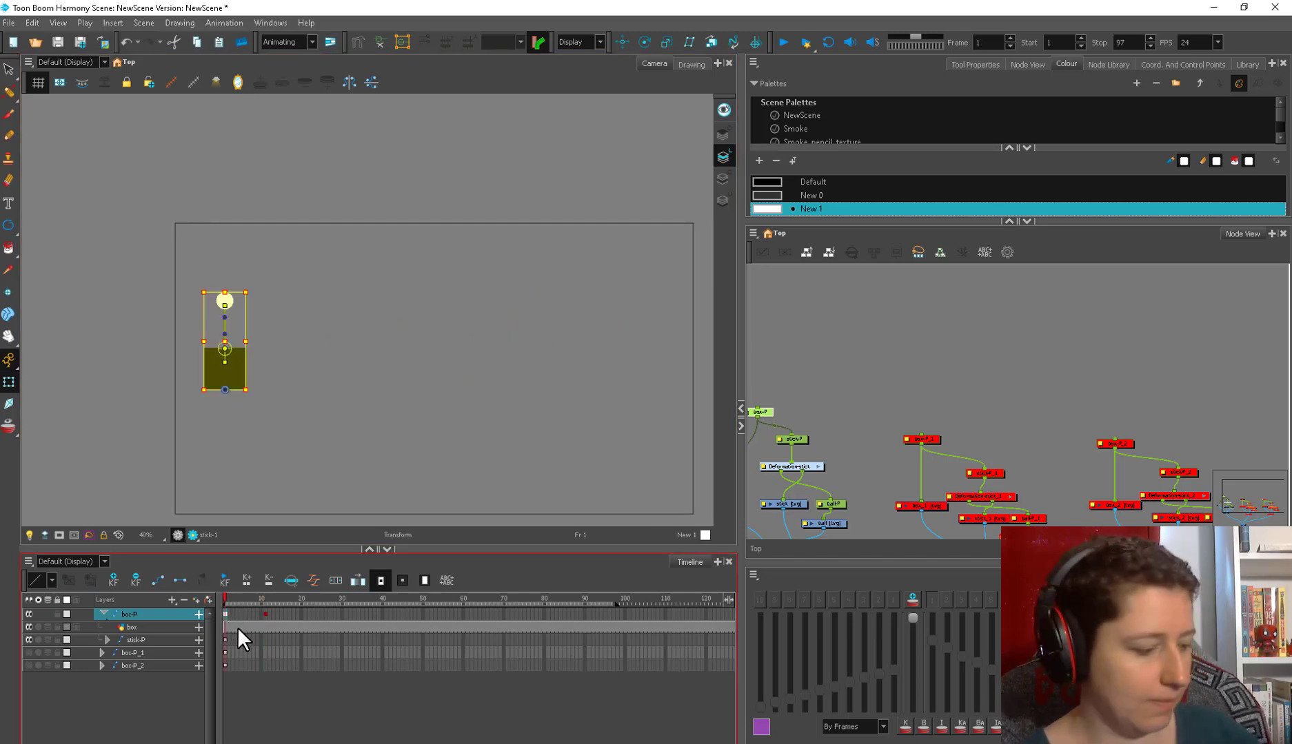
# Step: Make the box-P move interpolate and end at about frame 16, and play it back
pyautogui.click(784, 42)
pyautogui.click(785, 42)
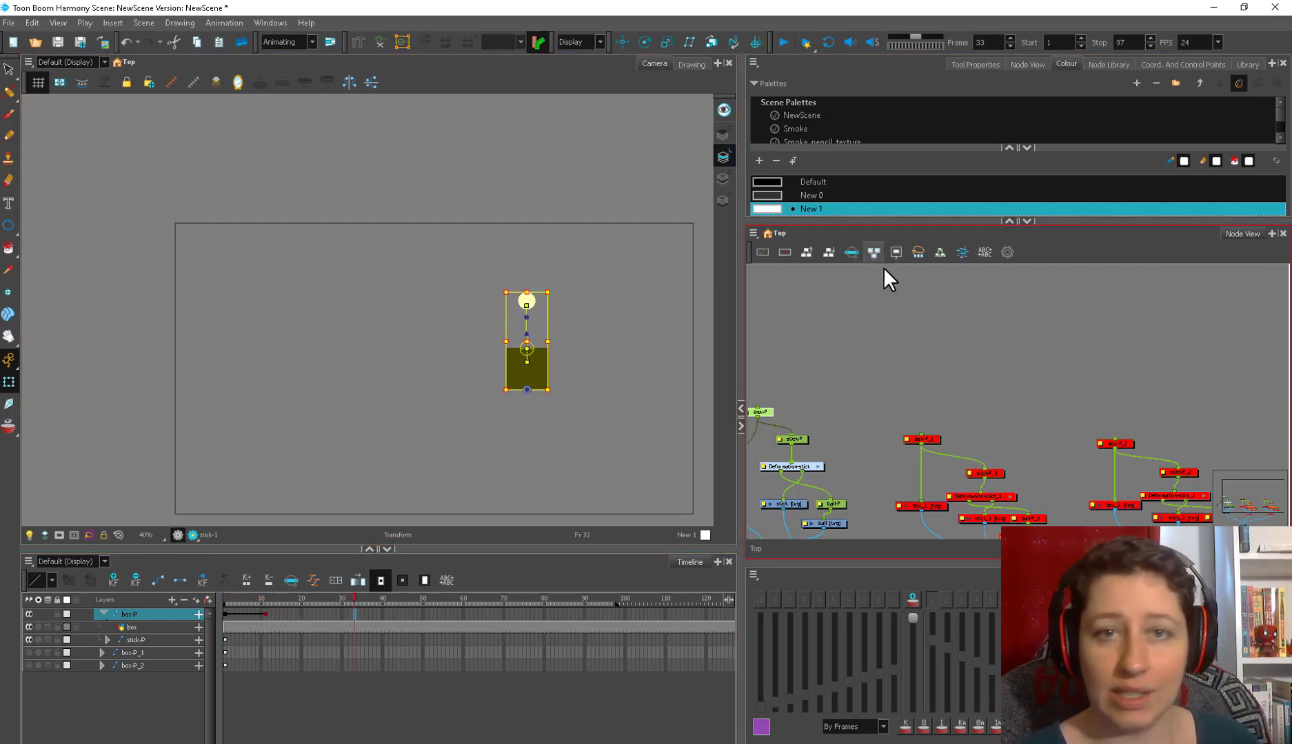
pyautogui.moveTo(267, 613); pyautogui.dragTo(282, 613)
pyautogui.click(778, 43)
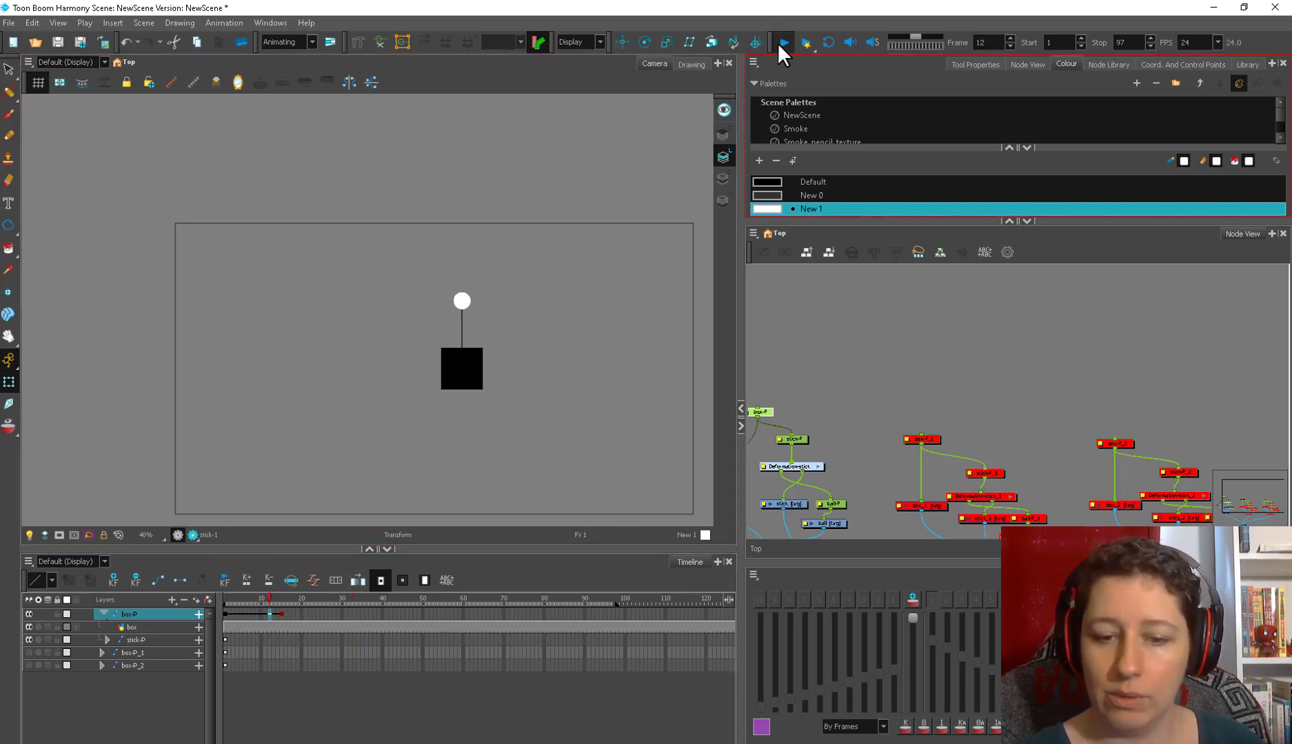
pyautogui.hotkey('shift', ',')
# Step: Try tipping the whole stick and ball over towards the trailing side of the box by rotating the stick-P peg
pyautogui.moveTo(778, 414); pyautogui.dragTo(847, 393)
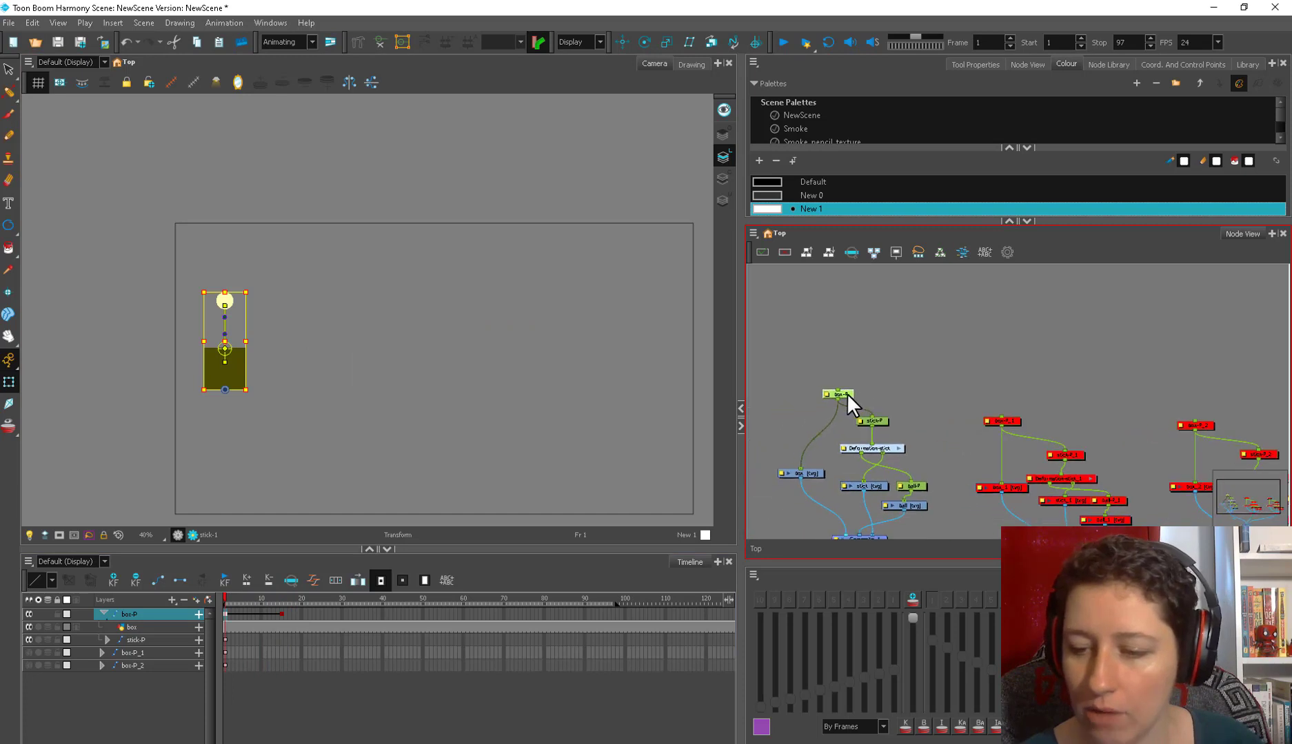
pyautogui.press('2')
pyautogui.scroll(1, 530, 415)
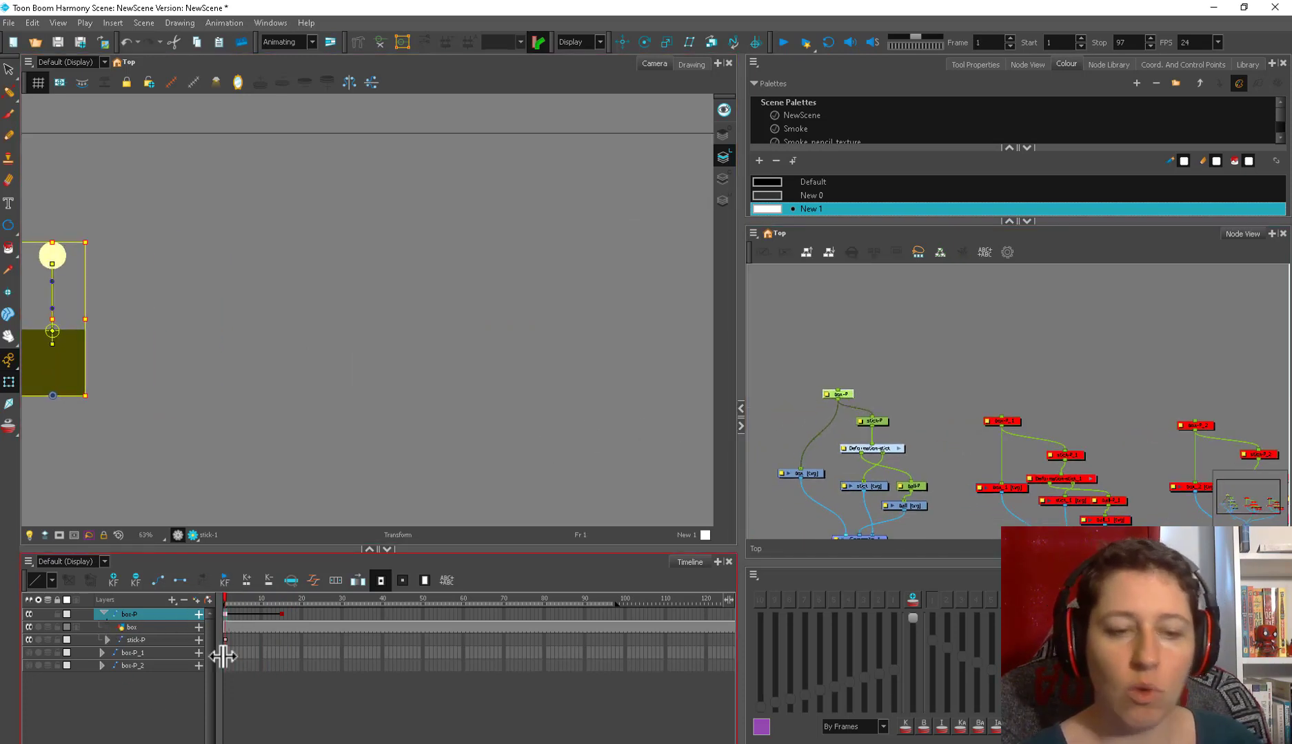
pyautogui.click(832, 363)
pyautogui.moveTo(505, 425); pyautogui.dragTo(524, 461)
pyautogui.press('2')
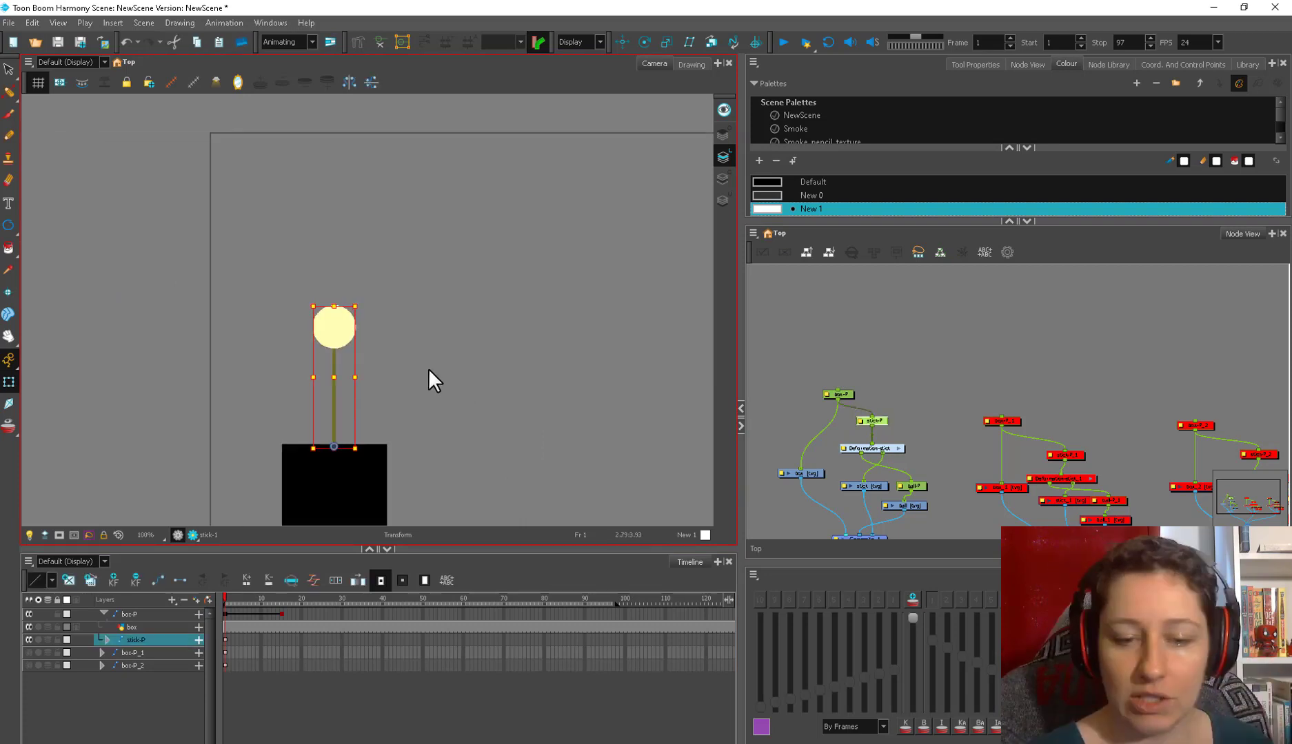
pyautogui.click(348, 440)
pyautogui.click(333, 436)
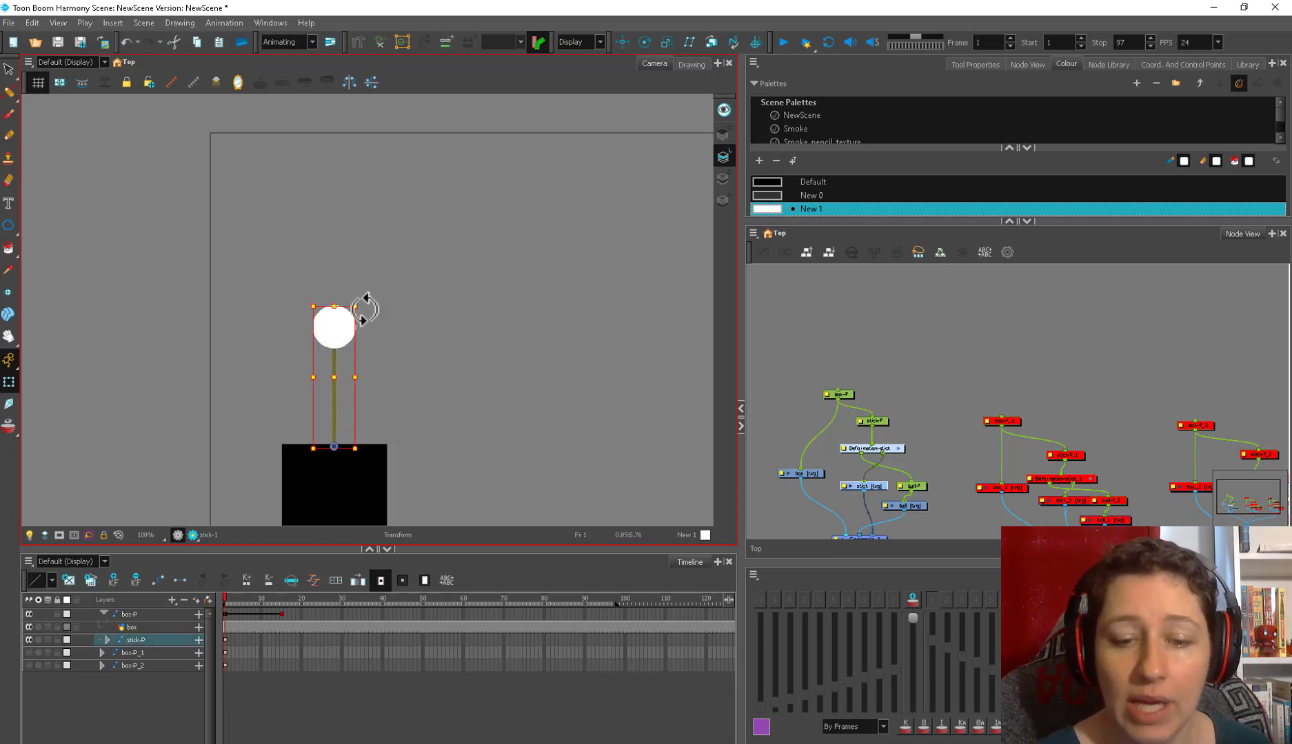
pyautogui.moveTo(313, 306); pyautogui.dragTo(288, 324)
pyautogui.hotkey('ctrl', 'z')
pyautogui.moveTo(368, 305); pyautogui.dragTo(192, 400)
pyautogui.click(773, 374)
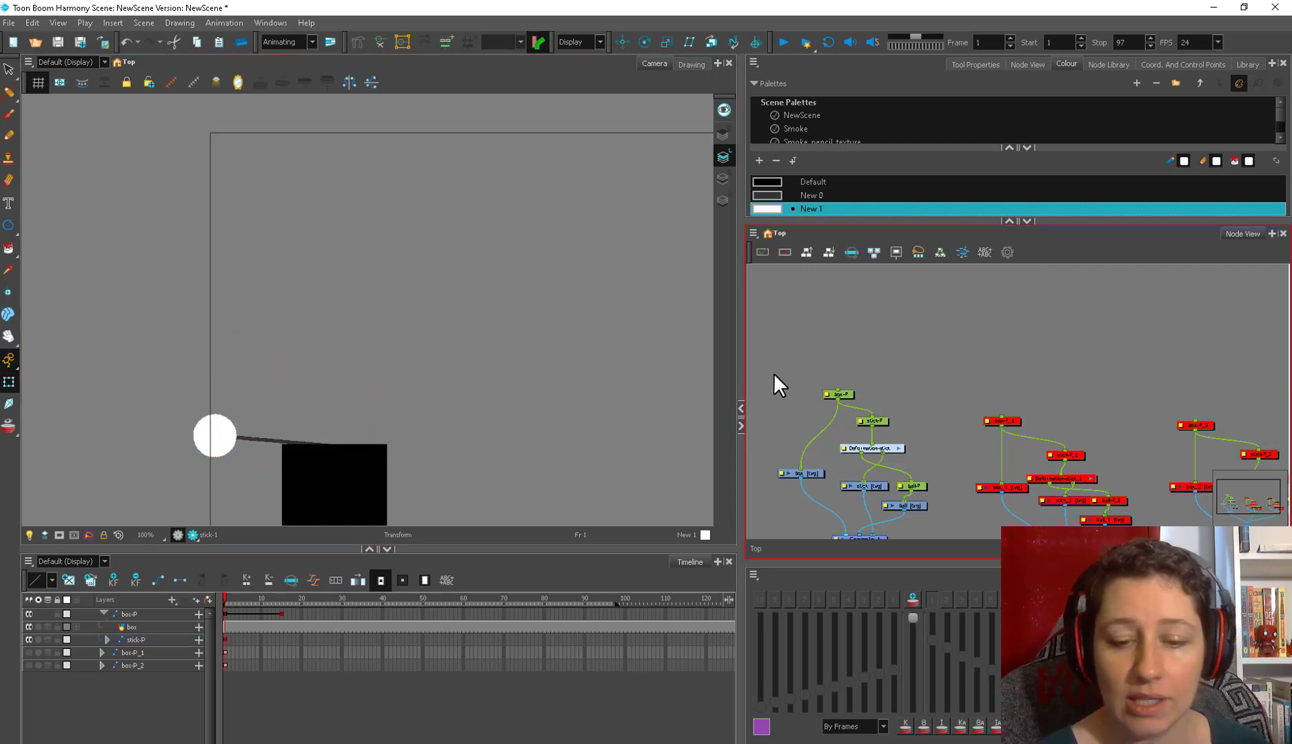
# Step: Try rotating the stick-P peg over to the opposite side of the box, and undo both rotations
pyautogui.scroll(-1, 765, 382)
pyautogui.scroll(-1, 645, 443)
pyautogui.scroll(-1, 645, 443)
pyautogui.click(895, 419)
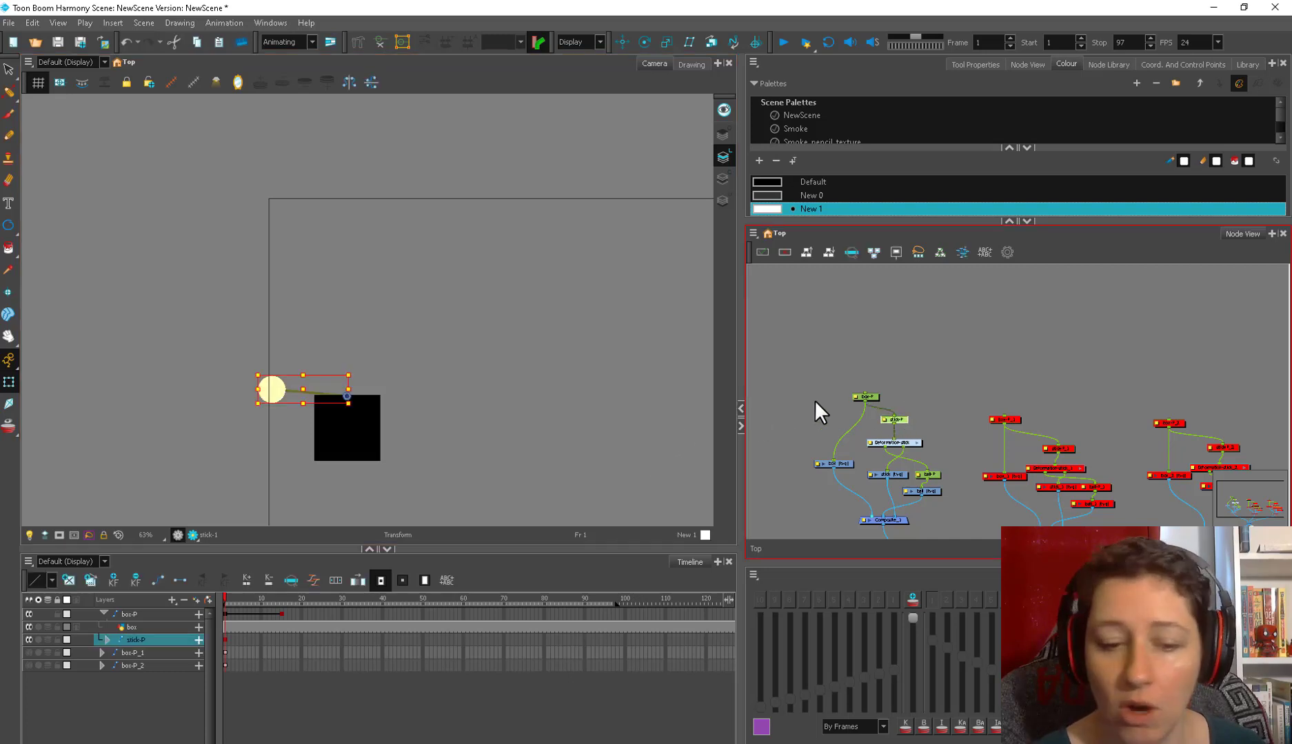
pyautogui.moveTo(360, 376)
pyautogui.mouseDown()
pyautogui.moveTo(331, 456)
pyautogui.moveTo(305, 473)
pyautogui.mouseUp()
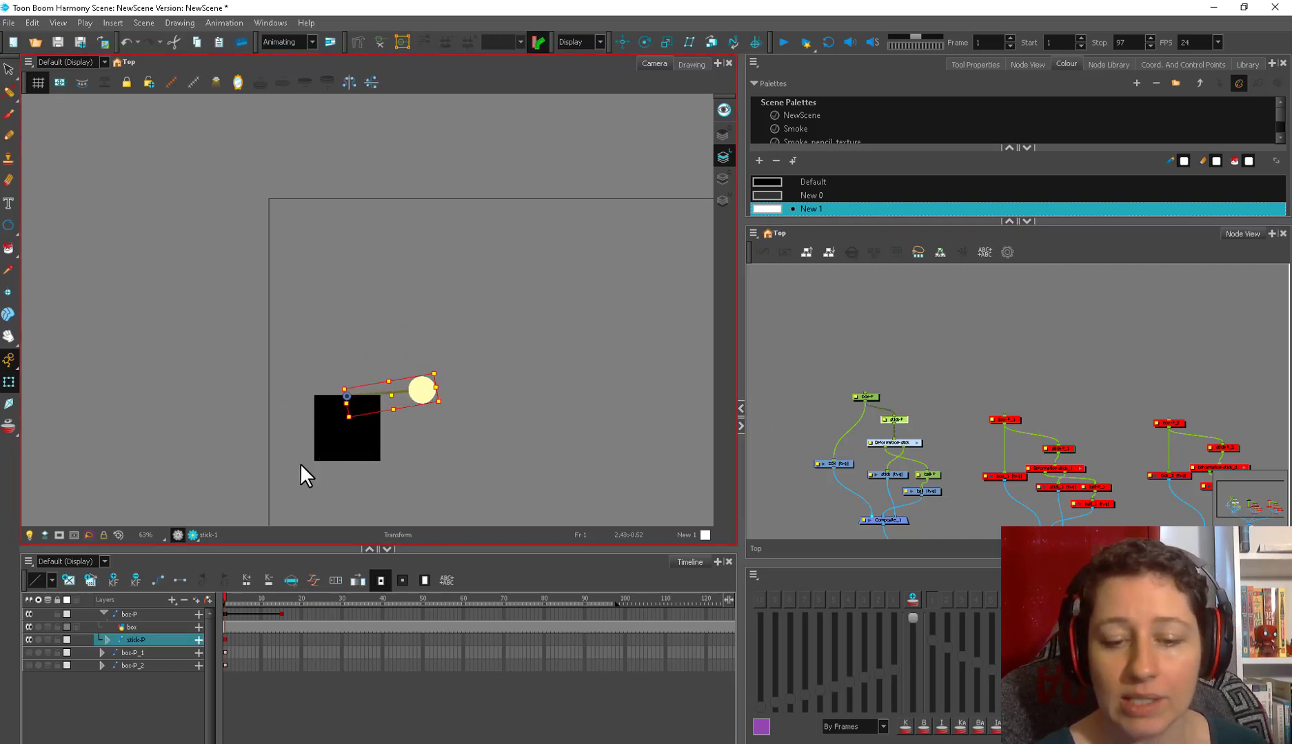
pyautogui.hotkey('ctrl', 'z')
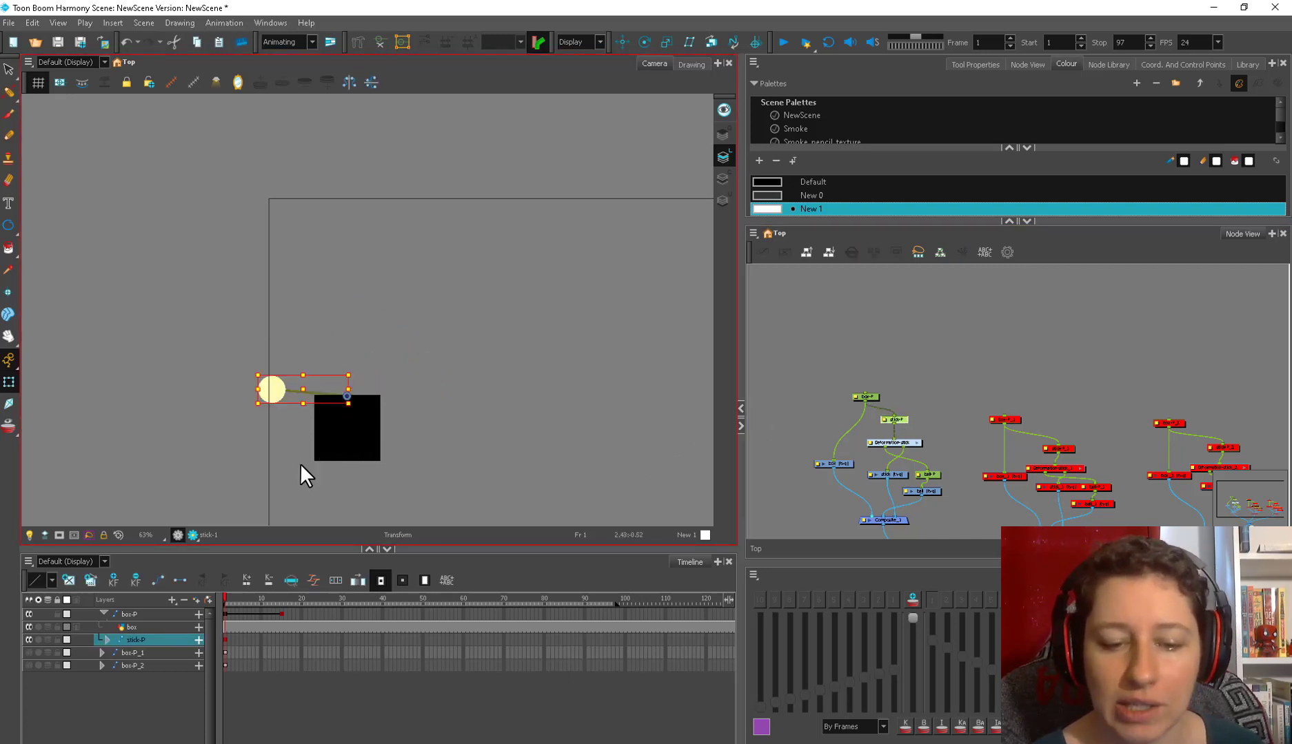
pyautogui.hotkey('ctrl', 'z')
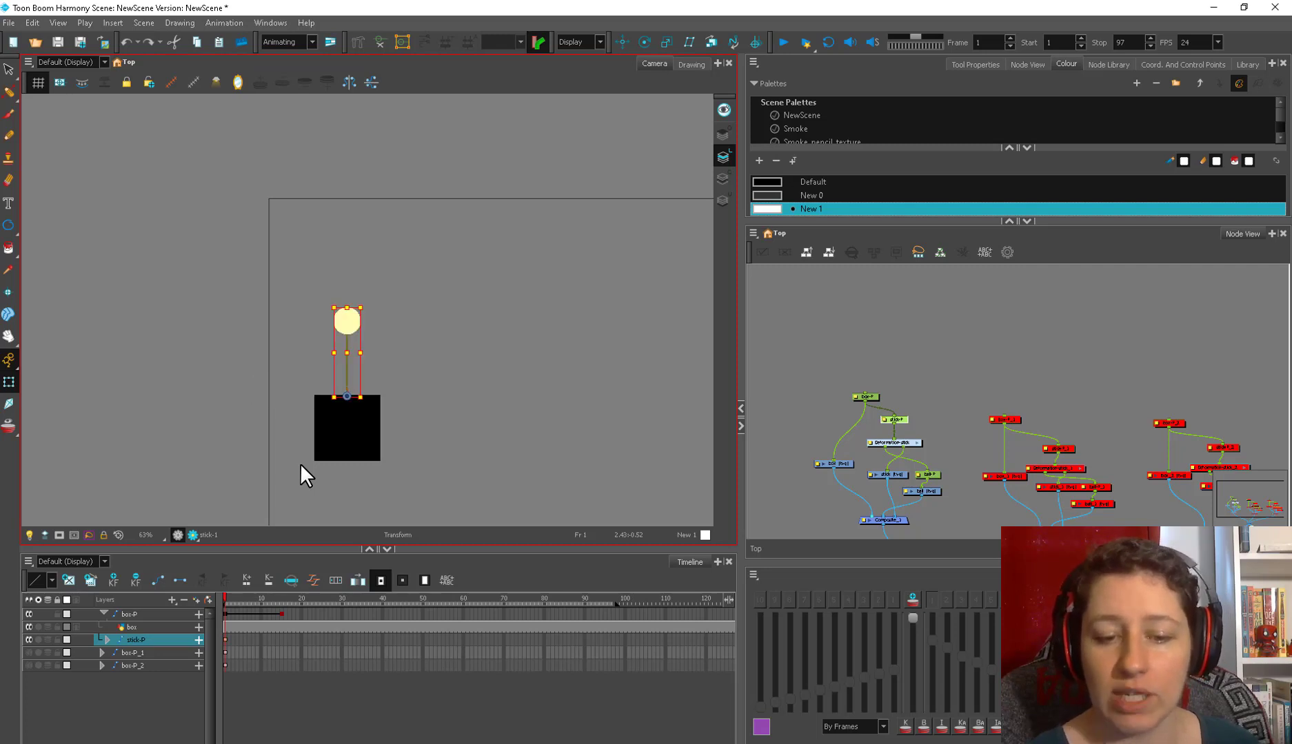
# Step: Show the stick's curve deformer controls at frame 1 and bend the stick so the ball droops towards the trailing side
pyautogui.click(300, 463)
pyautogui.scroll(1, 402, 376)
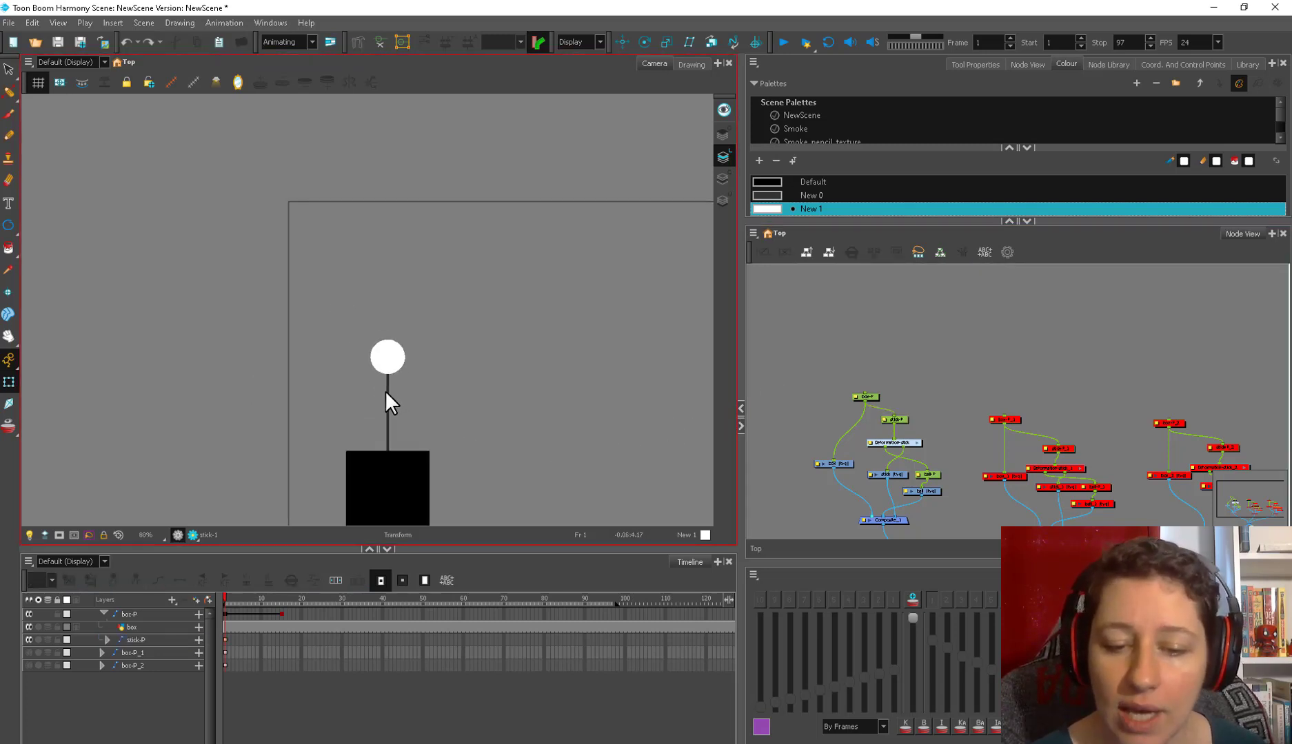
pyautogui.click(387, 408)
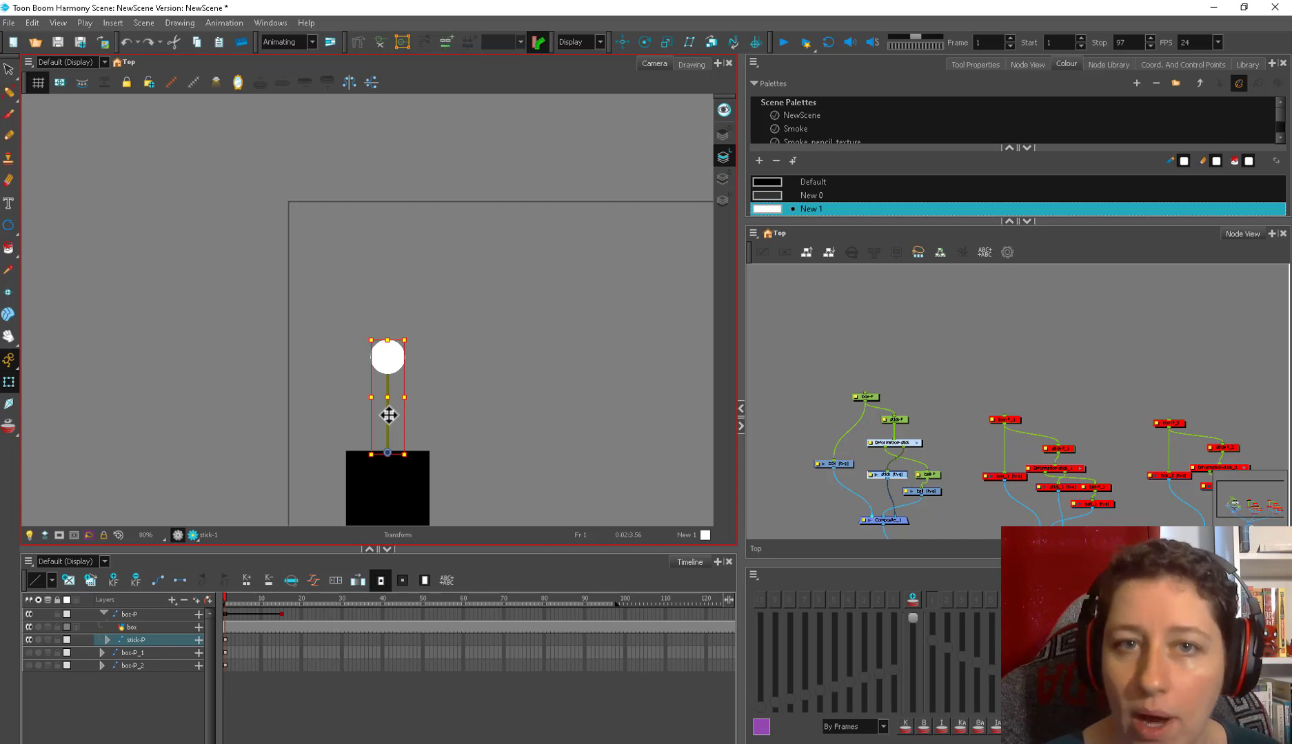
pyautogui.hotkey('shift', 'F11')
pyautogui.click(591, 336)
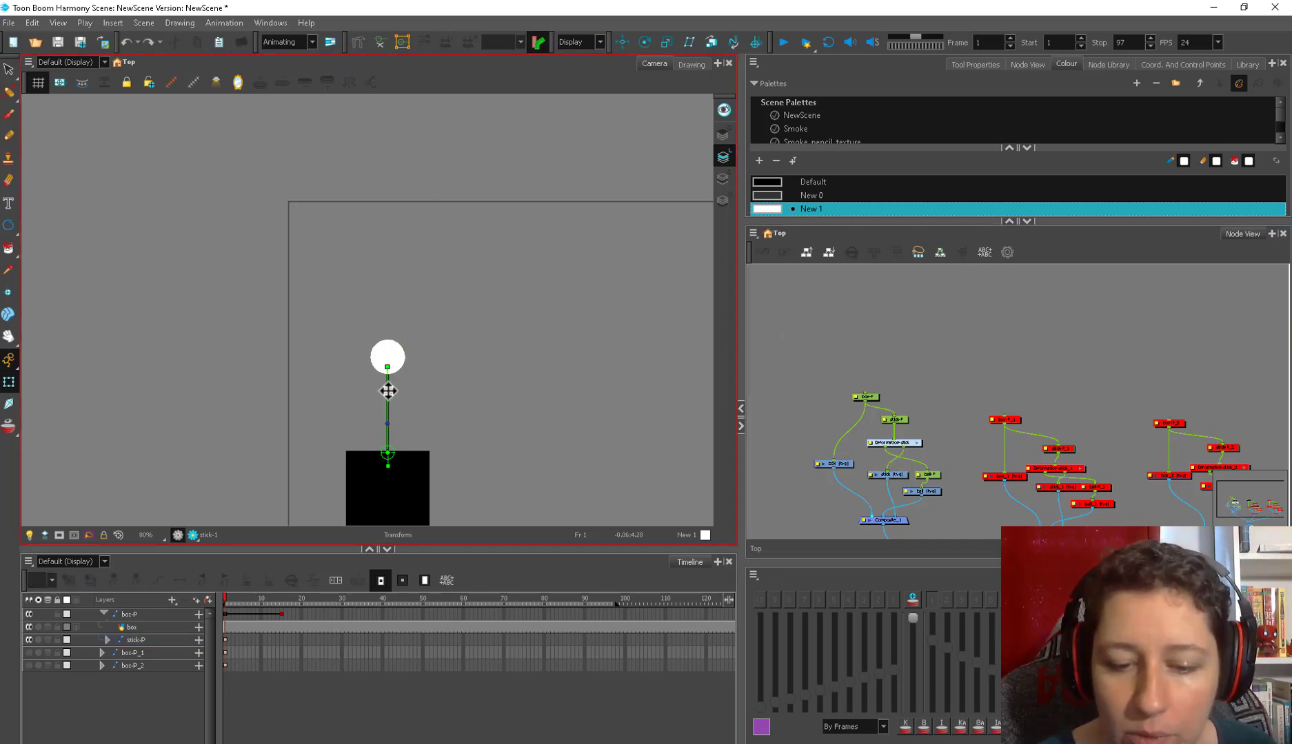
pyautogui.moveTo(388, 390)
pyautogui.mouseDown()
pyautogui.moveTo(397, 381)
pyautogui.moveTo(360, 391)
pyautogui.moveTo(384, 392)
pyautogui.mouseUp()
pyautogui.click(589, 418)
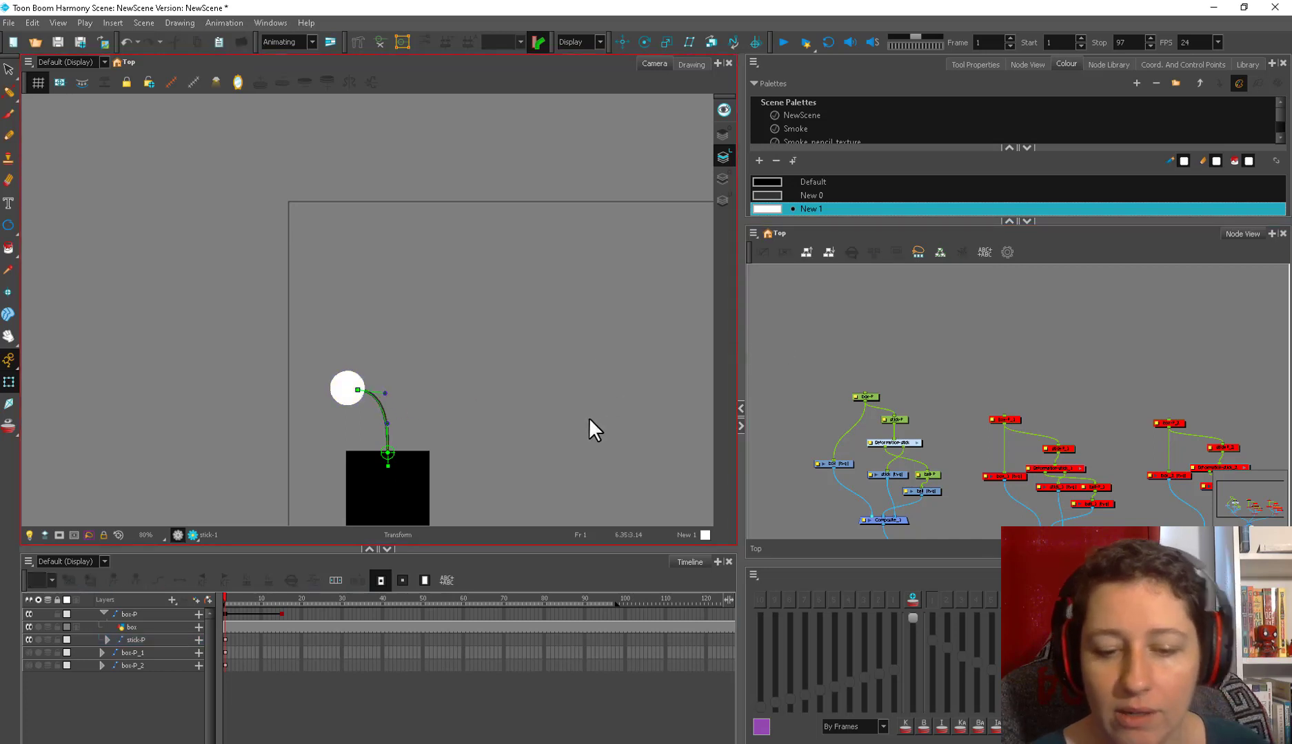
pyautogui.press('2')
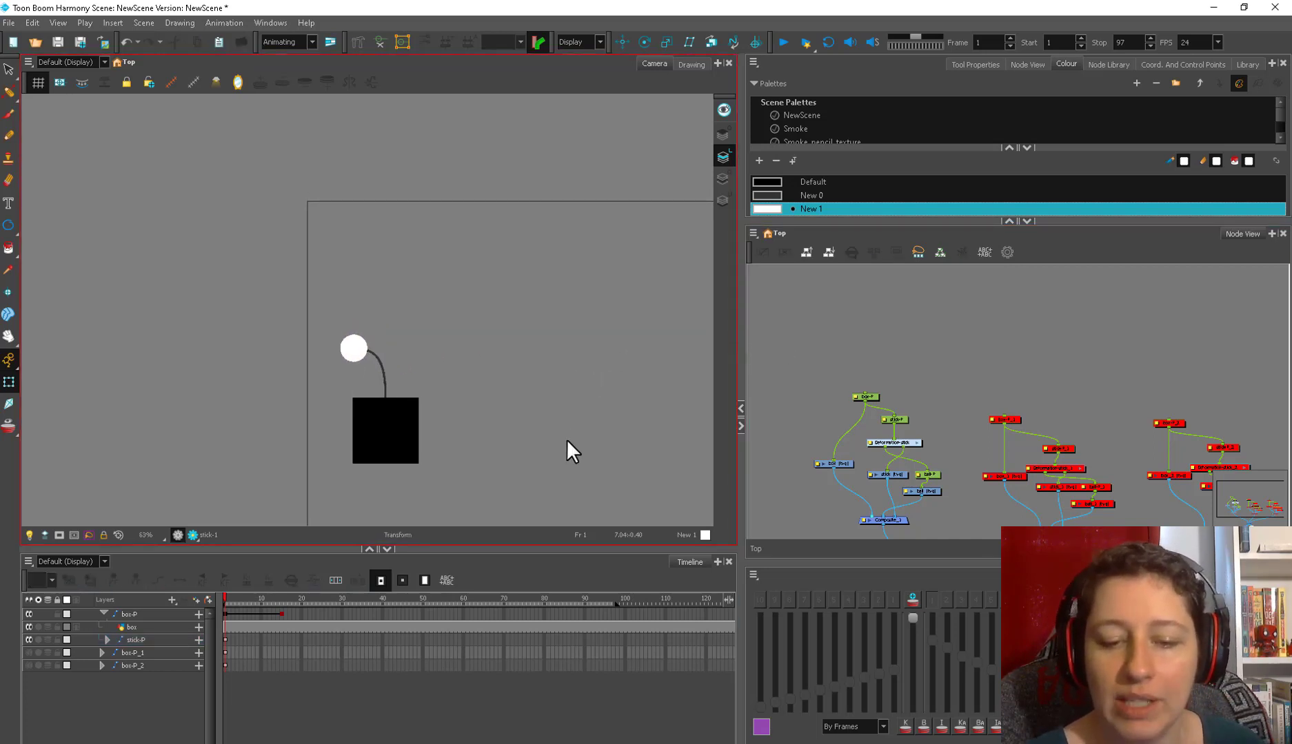
pyautogui.press('1')
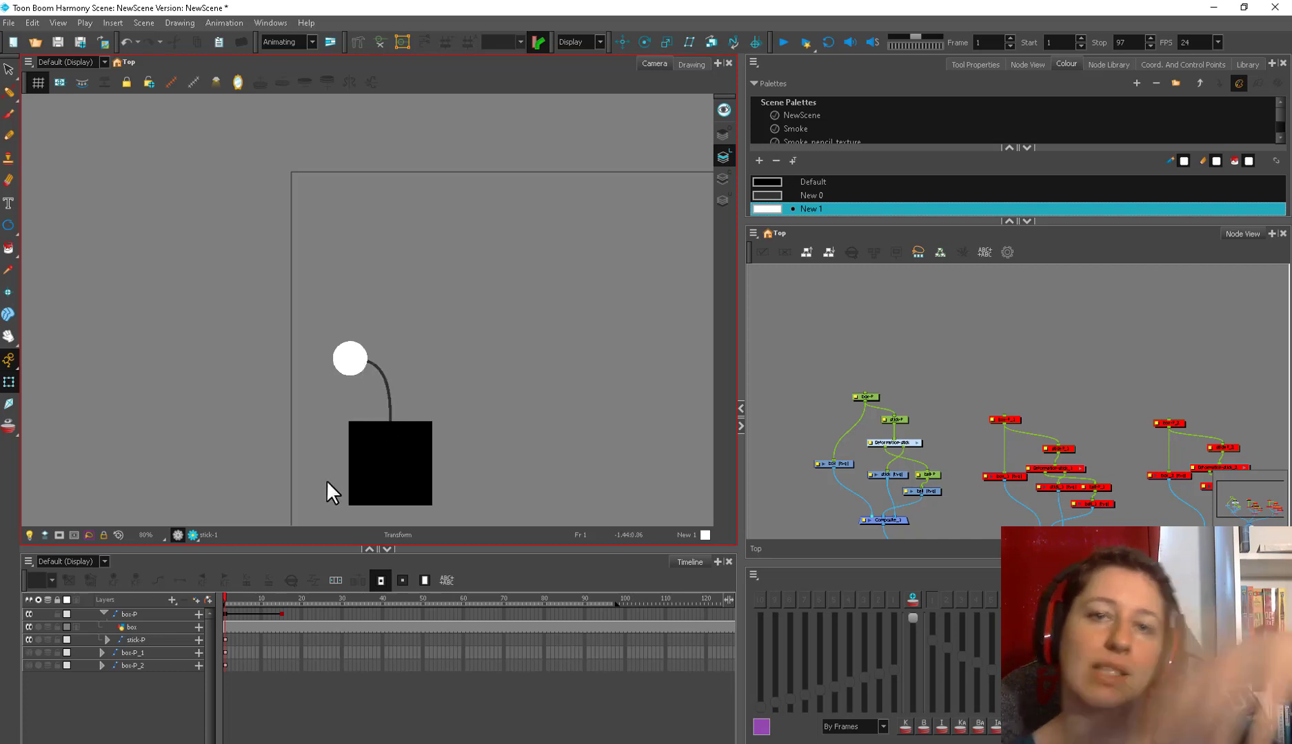
# Step: Select the stick's deformer and reset its curve to the straight resting pose at frame 1
pyautogui.click(882, 473)
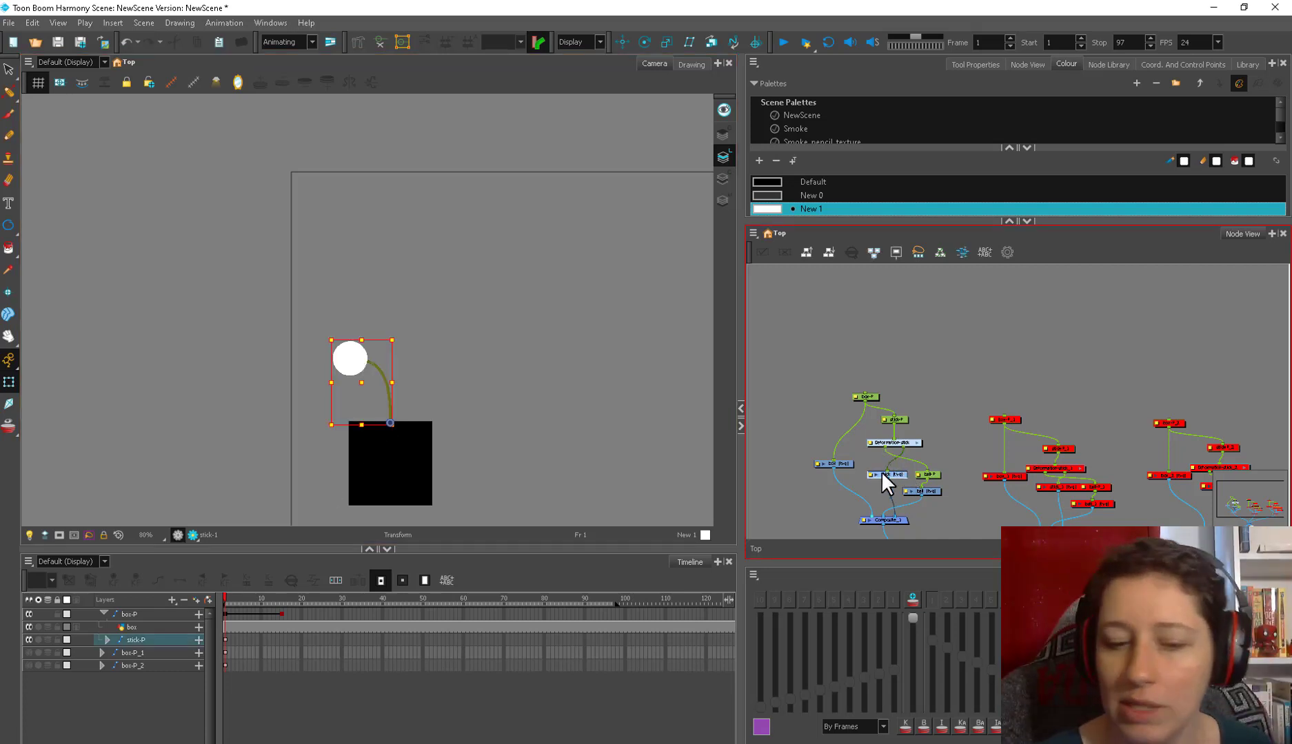
pyautogui.press('b')
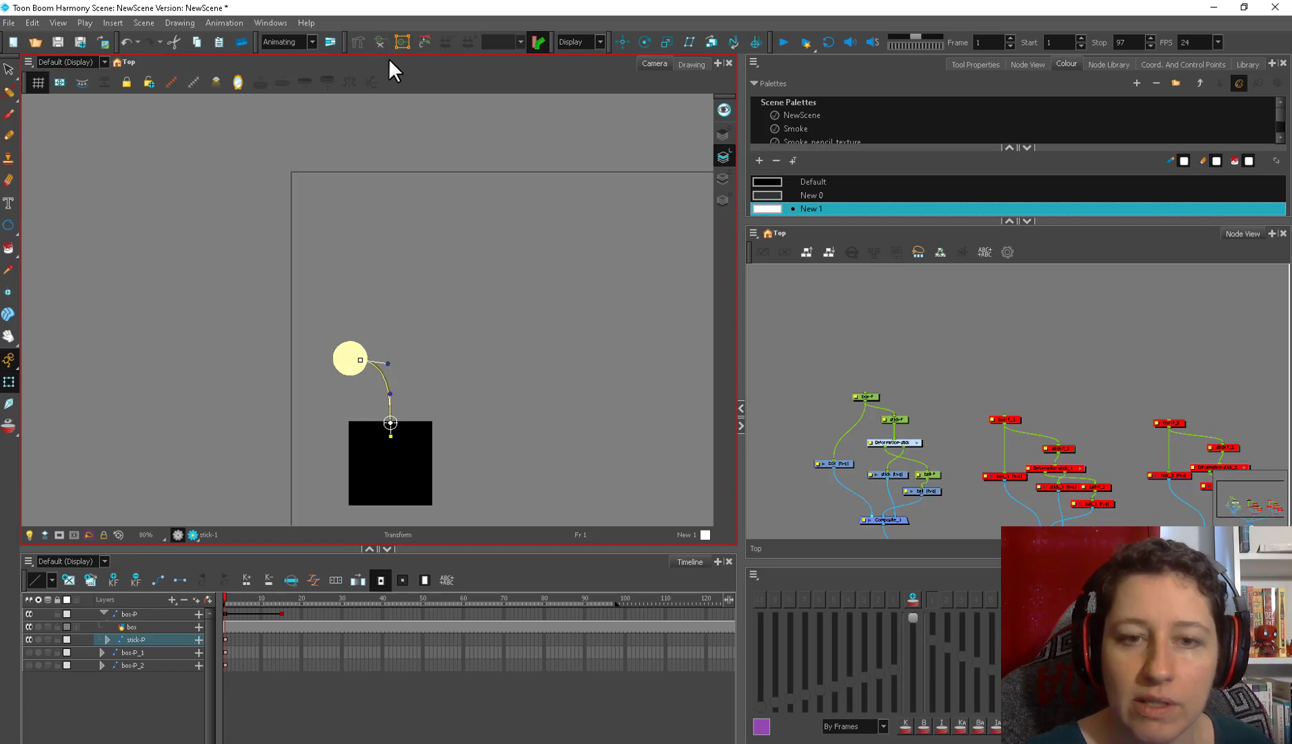
pyautogui.click(424, 45)
# Step: Turn on onion skinning and step the box-P slide forward frame by frame from frame 1 to frame 5
pyautogui.click(277, 614)
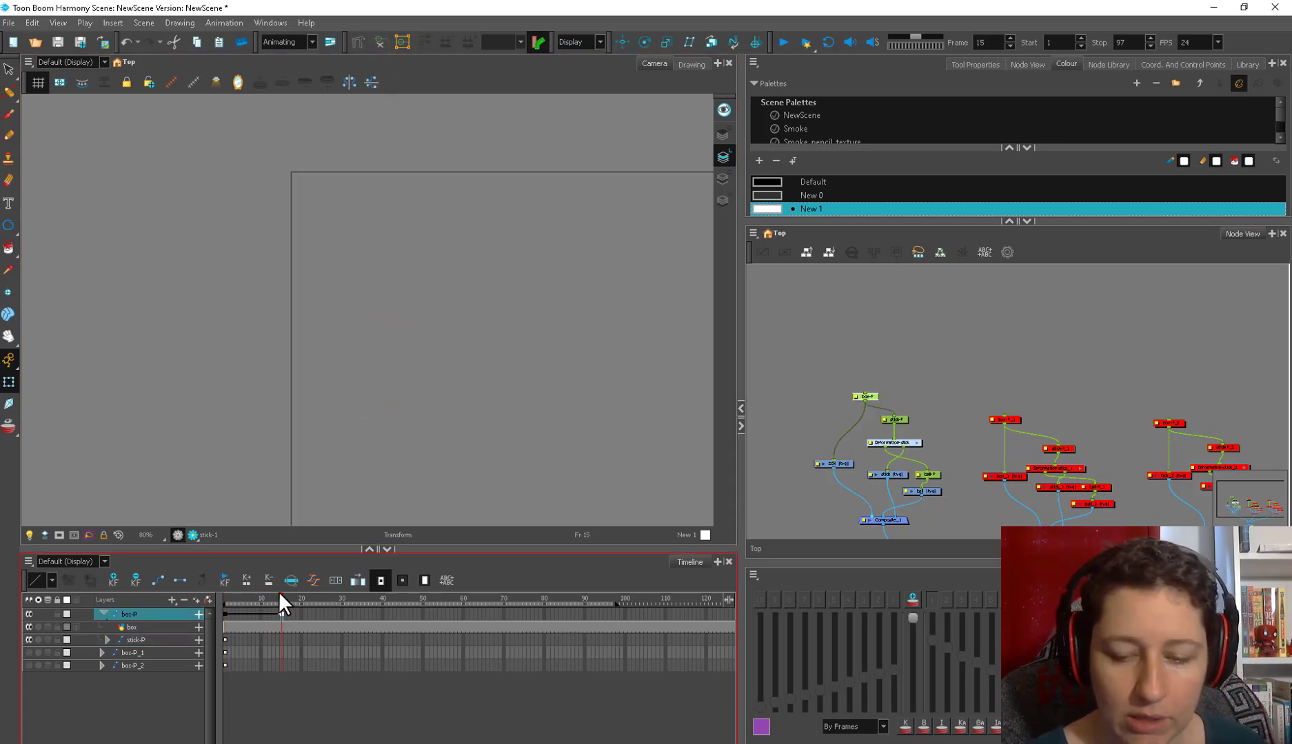
pyautogui.press('1')
pyautogui.press('1')
pyautogui.moveTo(225, 598)
pyautogui.mouseDown()
pyautogui.moveTo(260, 598)
pyautogui.moveTo(215, 605)
pyautogui.mouseUp()
pyautogui.press('2')
pyautogui.moveTo(265, 372); pyautogui.dragTo(361, 327)
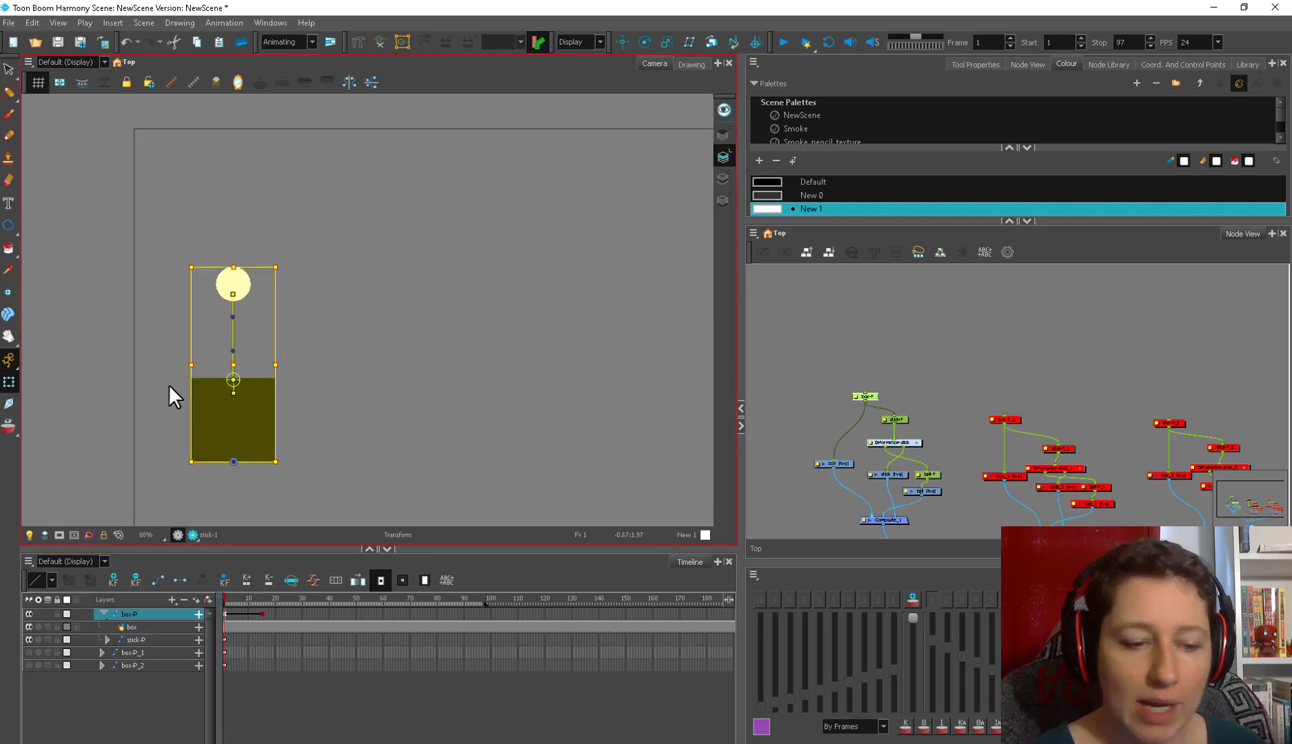
pyautogui.click(13, 418)
pyautogui.press('.')
pyautogui.press('.')
pyautogui.press('.')
pyautogui.press('.')
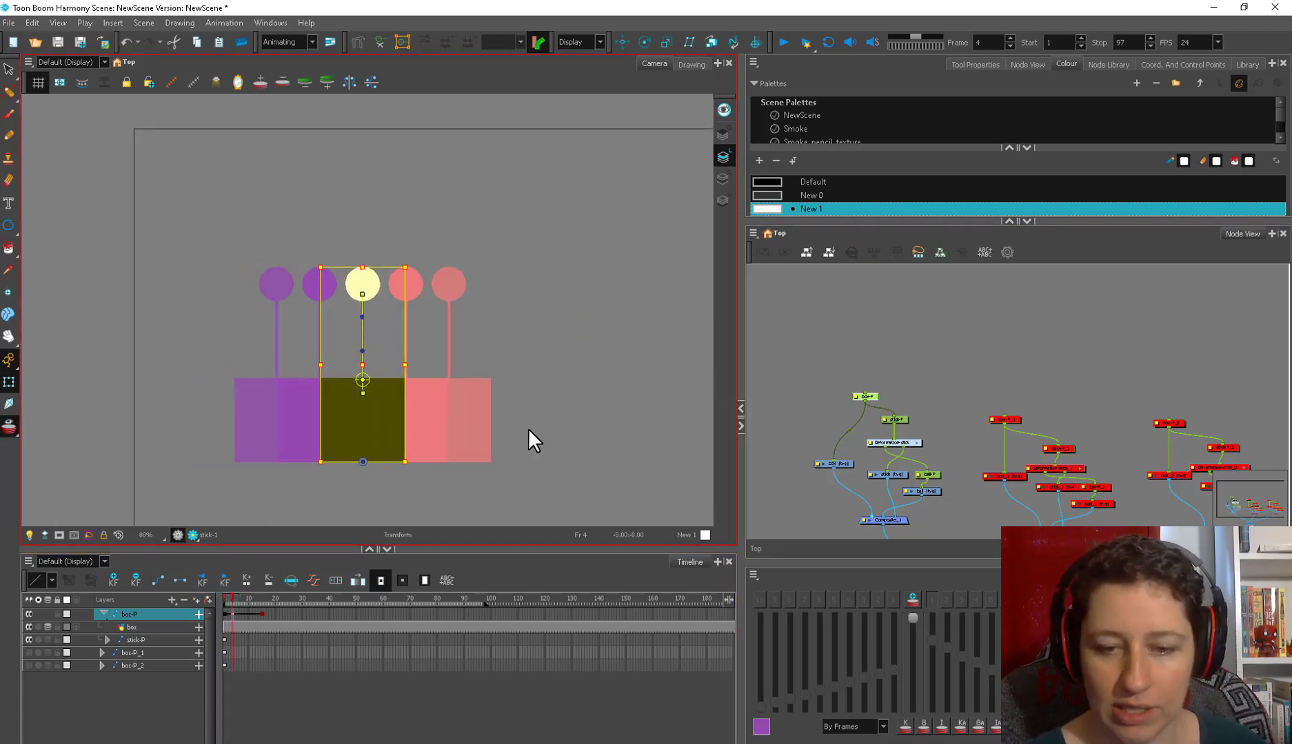
# Step: Limit the onion skin to the two previous frames, with no following frames displayed
pyautogui.click(913, 601)
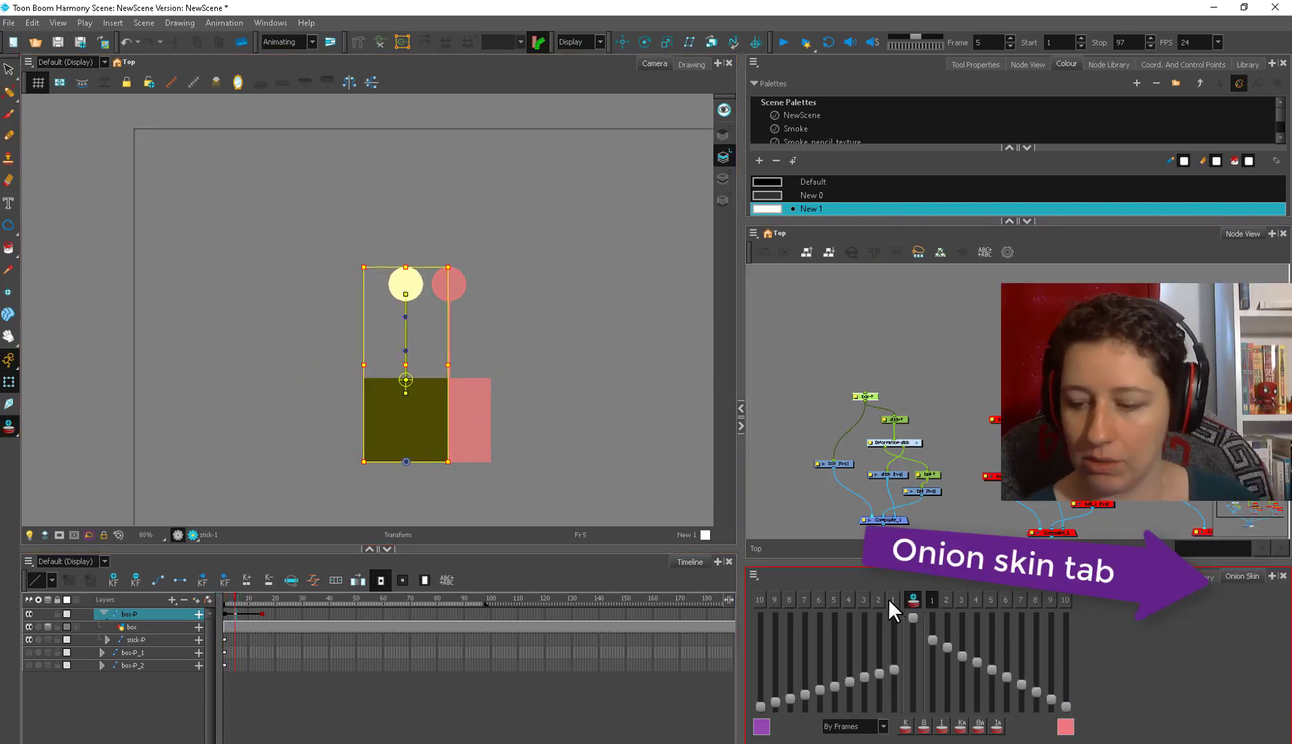
pyautogui.click(892, 600)
pyautogui.click(878, 603)
pyautogui.click(862, 601)
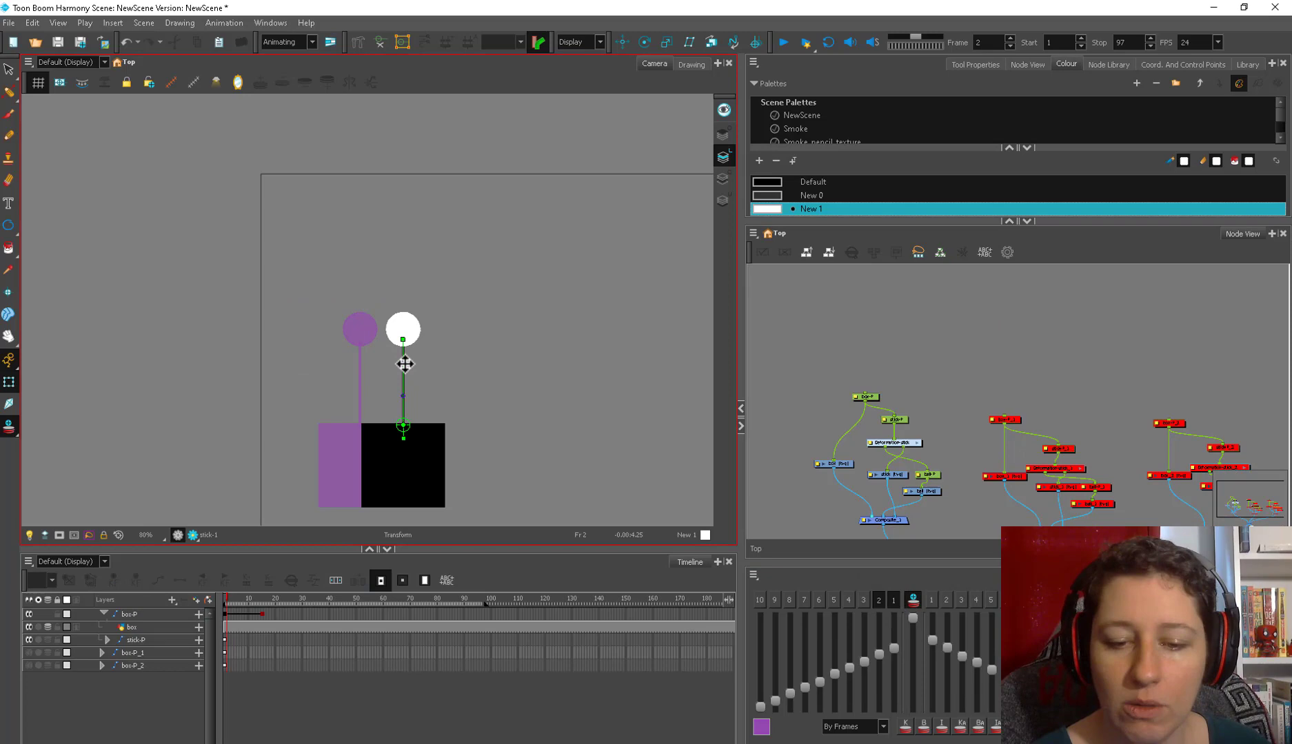
# Step: At frame 2, bend the stick's curve deformer slightly backward so the ball trails behind the box
pyautogui.click(403, 362)
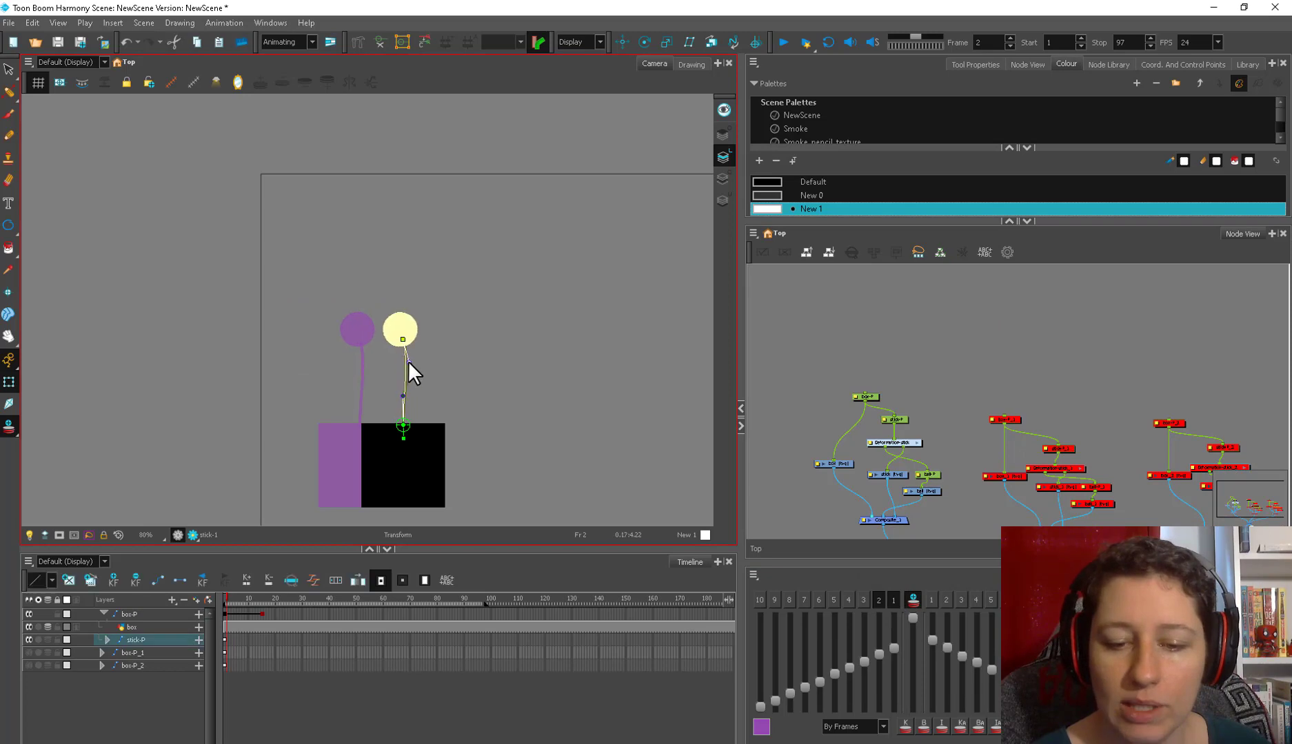
pyautogui.moveTo(405, 341); pyautogui.dragTo(390, 341)
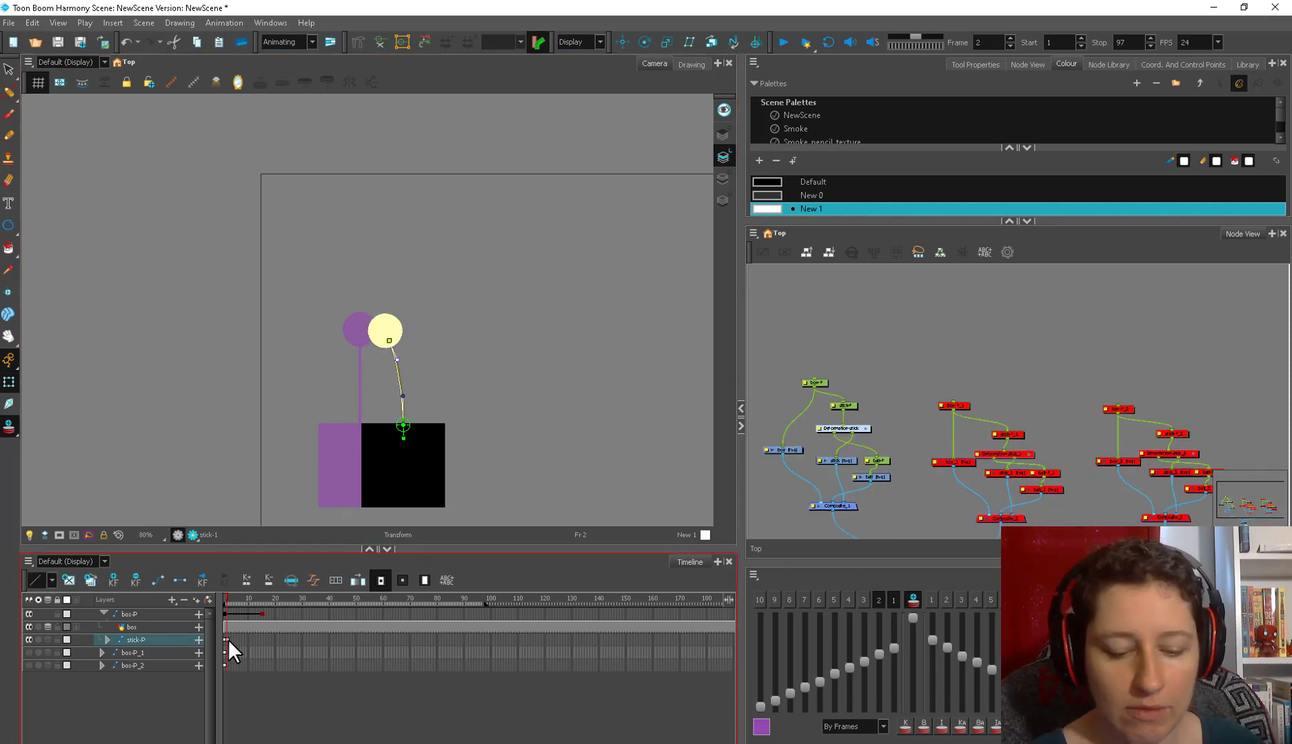
# Step: Expand the stick-P layers in the timeline and select the Curve deformer's keyframe on frame 2
pyautogui.press('2')
pyautogui.click(231, 643)
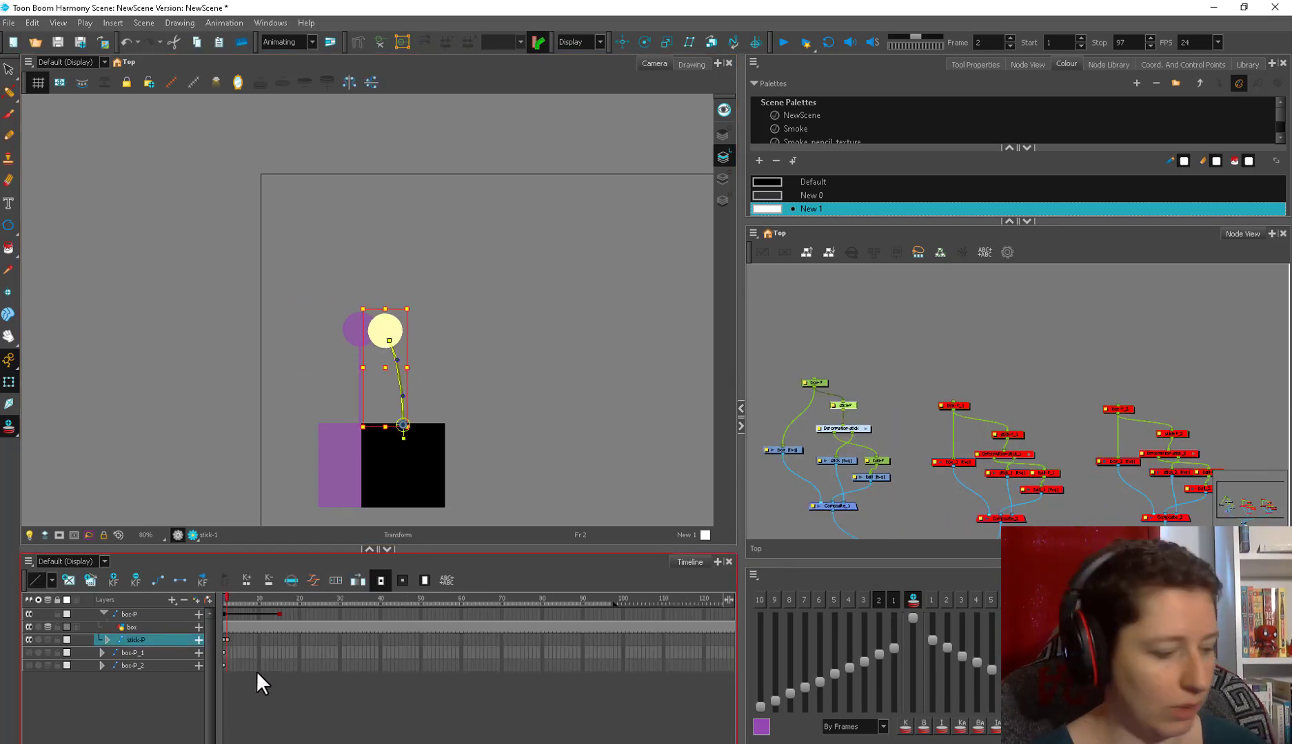
pyautogui.scroll(-1, 298, 659)
pyautogui.click(108, 614)
pyautogui.click(229, 634)
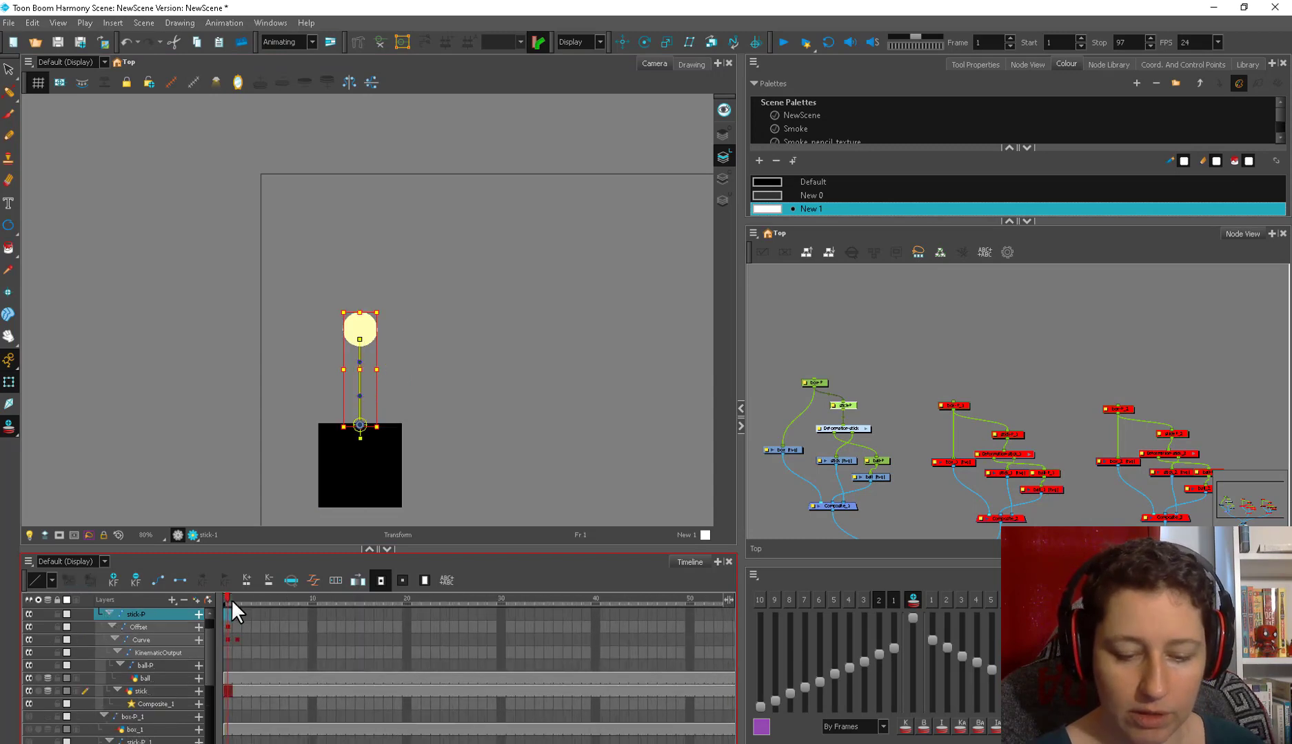
pyautogui.click(832, 384)
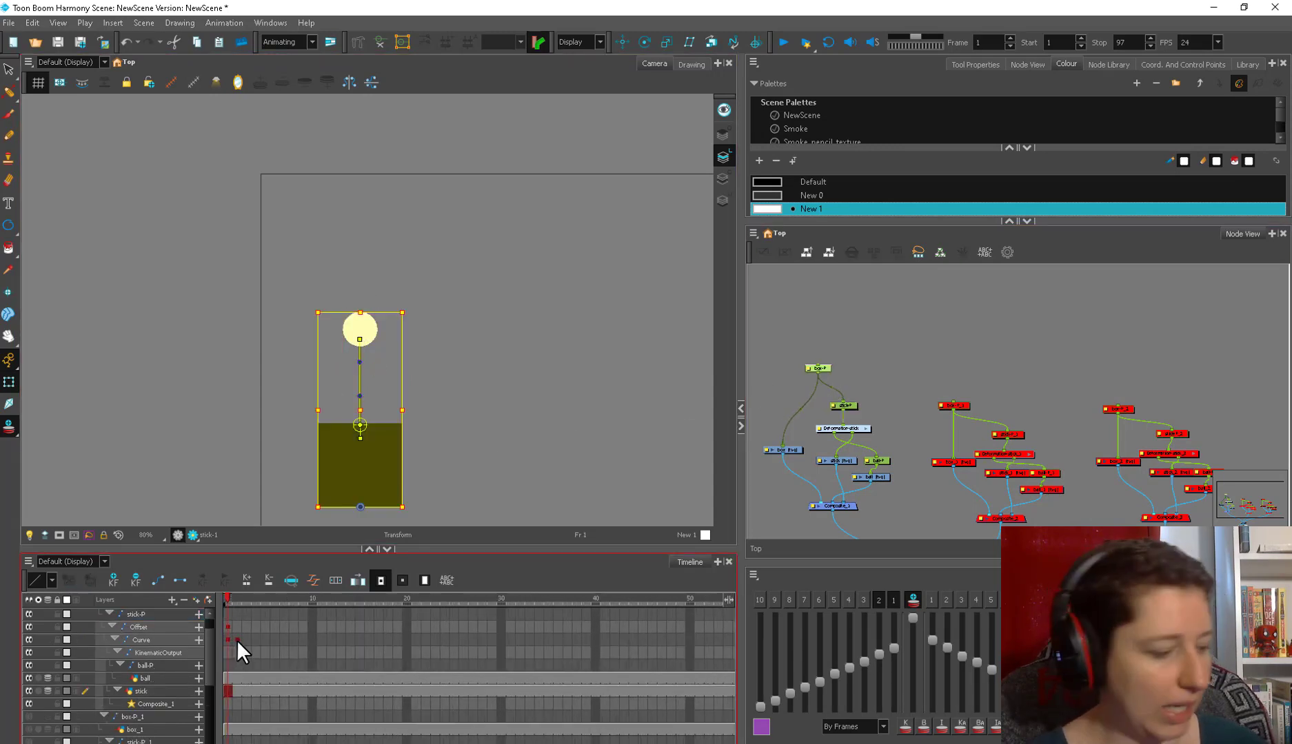
pyautogui.scroll(2, 237, 639)
pyautogui.scroll(-1, 238, 624)
pyautogui.click(236, 666)
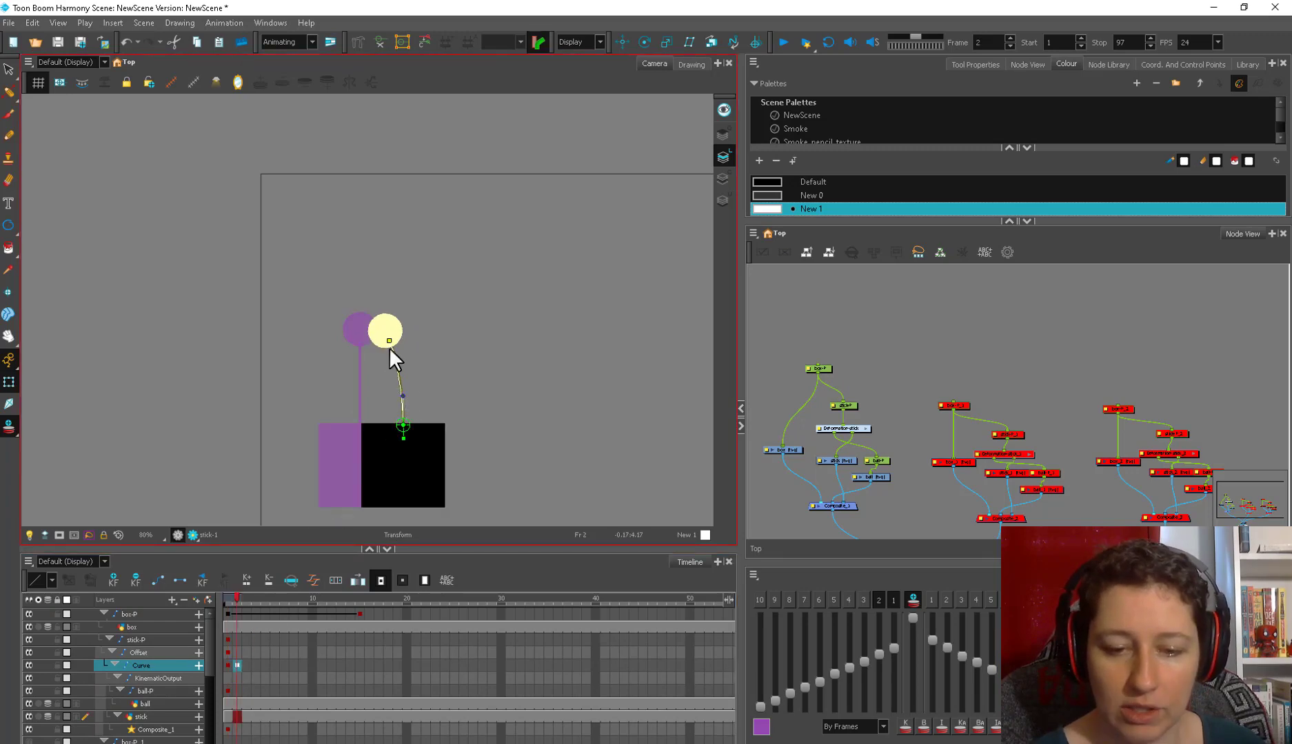
# Step: At frame 11, keyframe a stronger backward bend of the stick's curve and make it interpolate from frame 2
pyautogui.scroll(-2, 415, 373)
pyautogui.moveTo(249, 618); pyautogui.dragTo(279, 605)
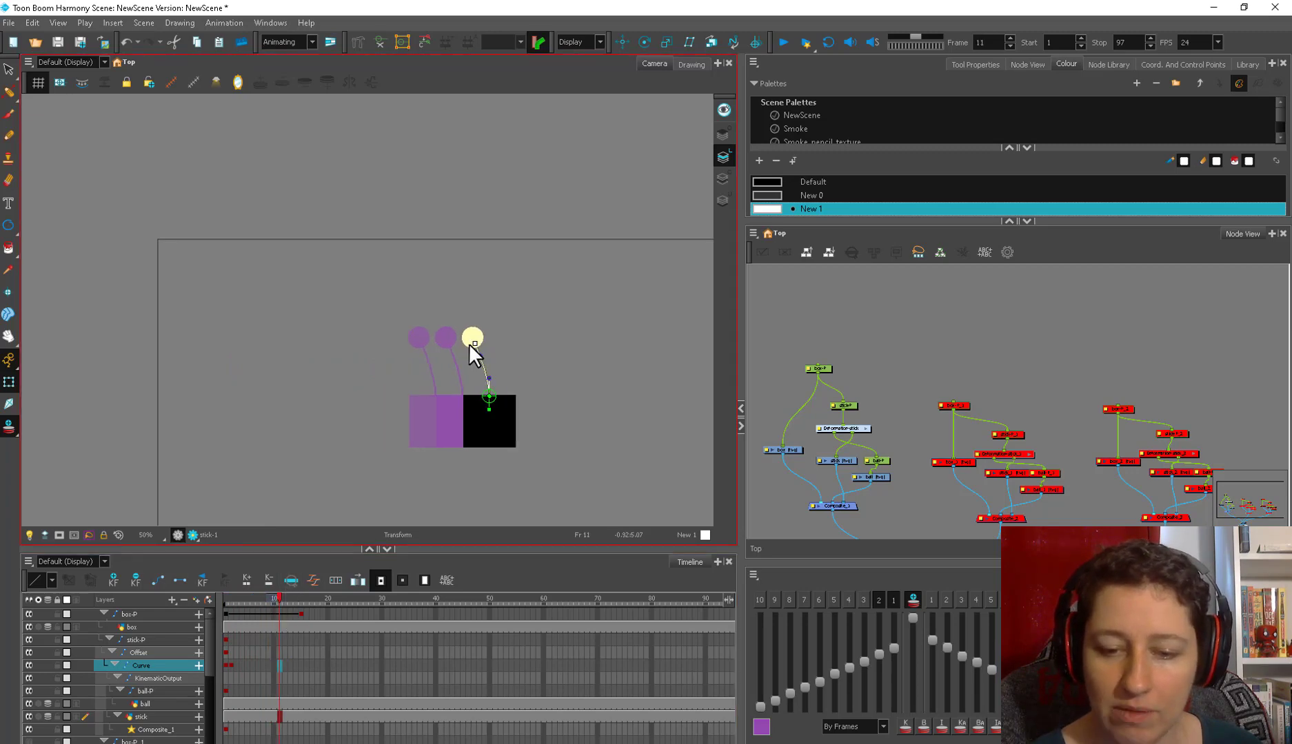
pyautogui.moveTo(463, 344); pyautogui.dragTo(477, 355)
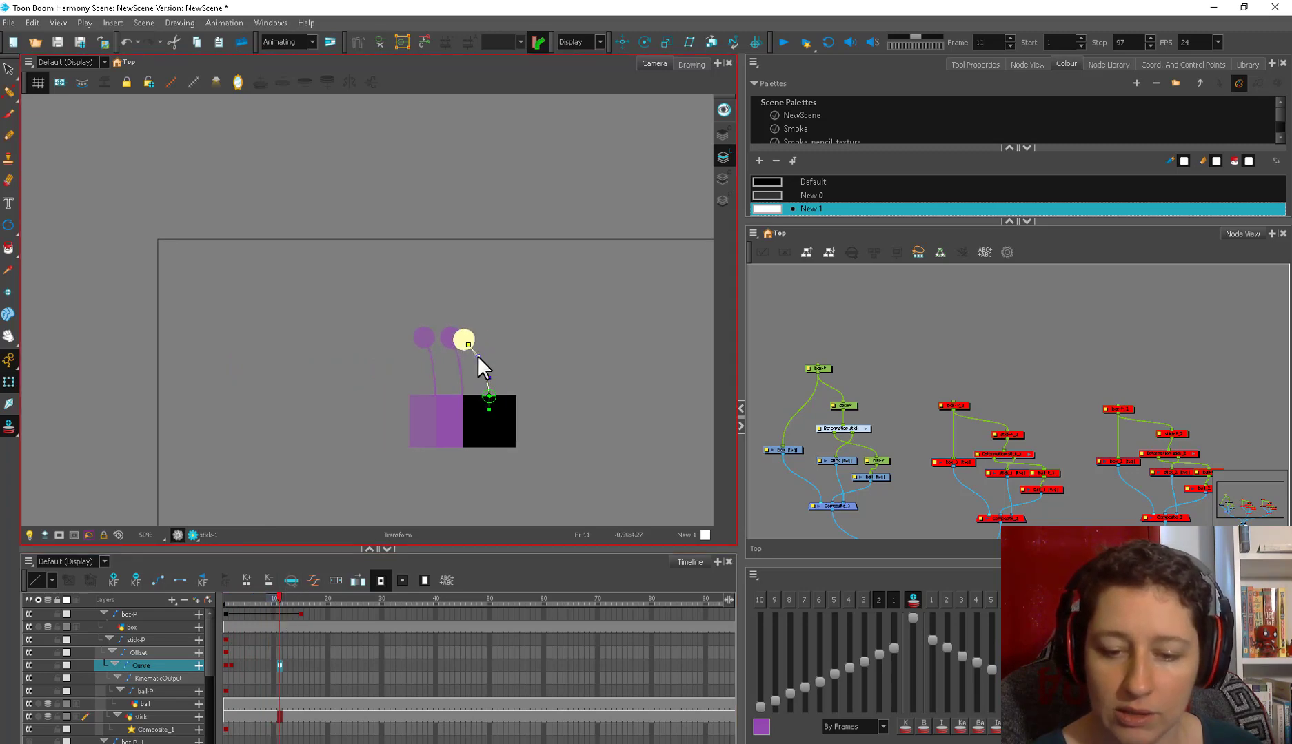
pyautogui.press(';')
# Step: Scrub the slide up to frame 15 to examine how the stick and ball trail the box-P move, and return to frame 1
pyautogui.scroll(1, 278, 650)
pyautogui.moveTo(233, 599); pyautogui.dragTo(320, 609)
pyautogui.press('2')
pyautogui.moveTo(627, 424); pyautogui.dragTo(548, 449)
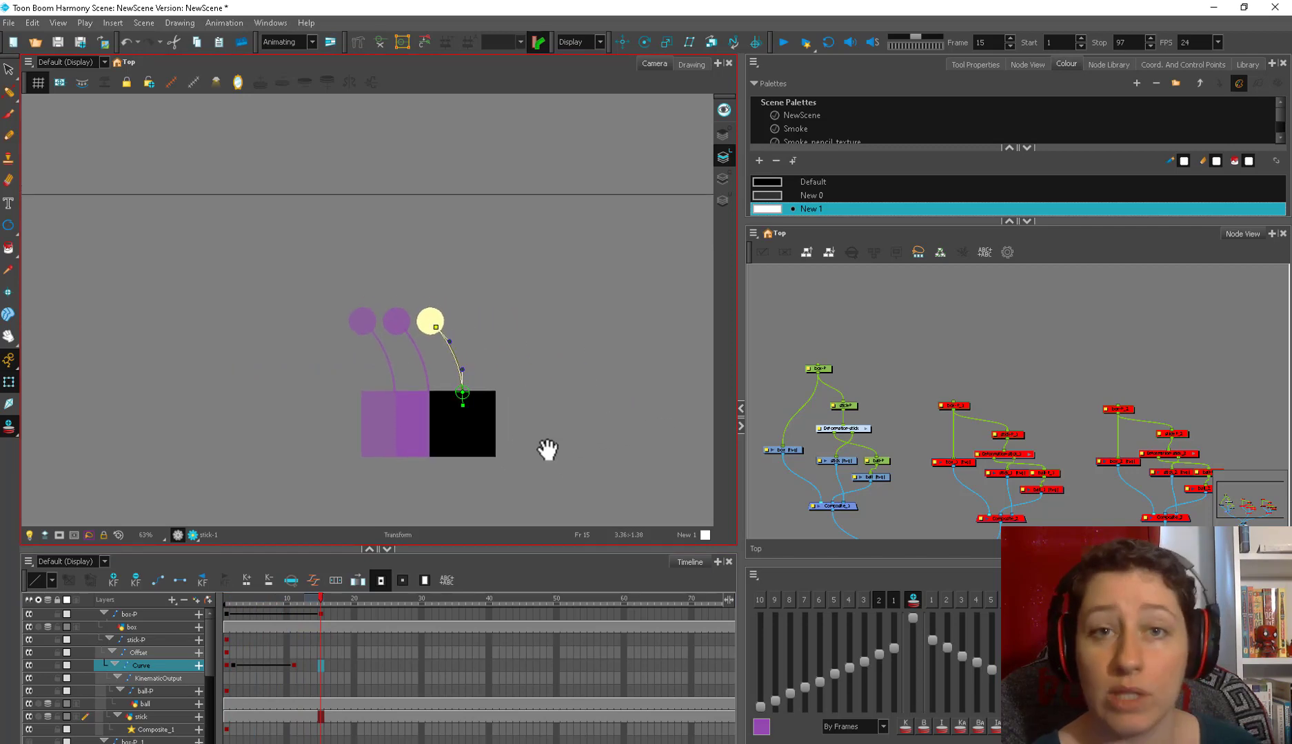
pyautogui.click(832, 362)
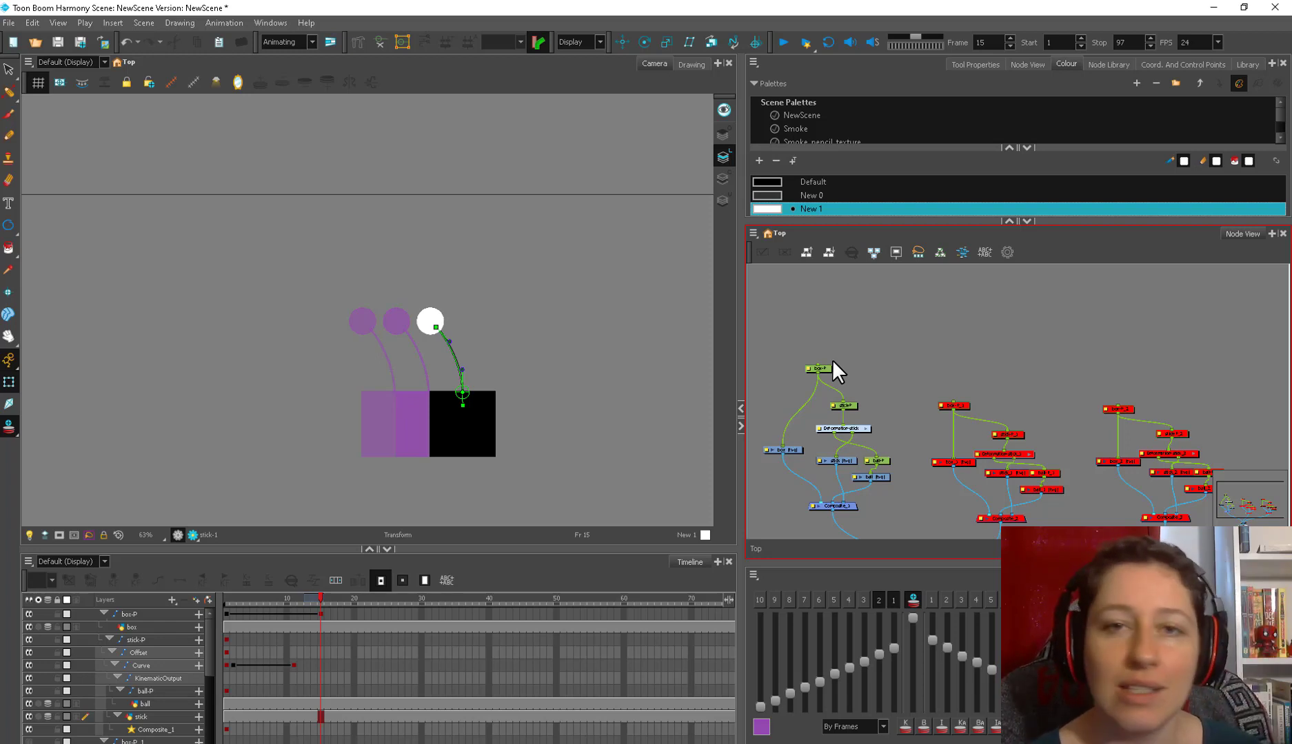
pyautogui.click(825, 365)
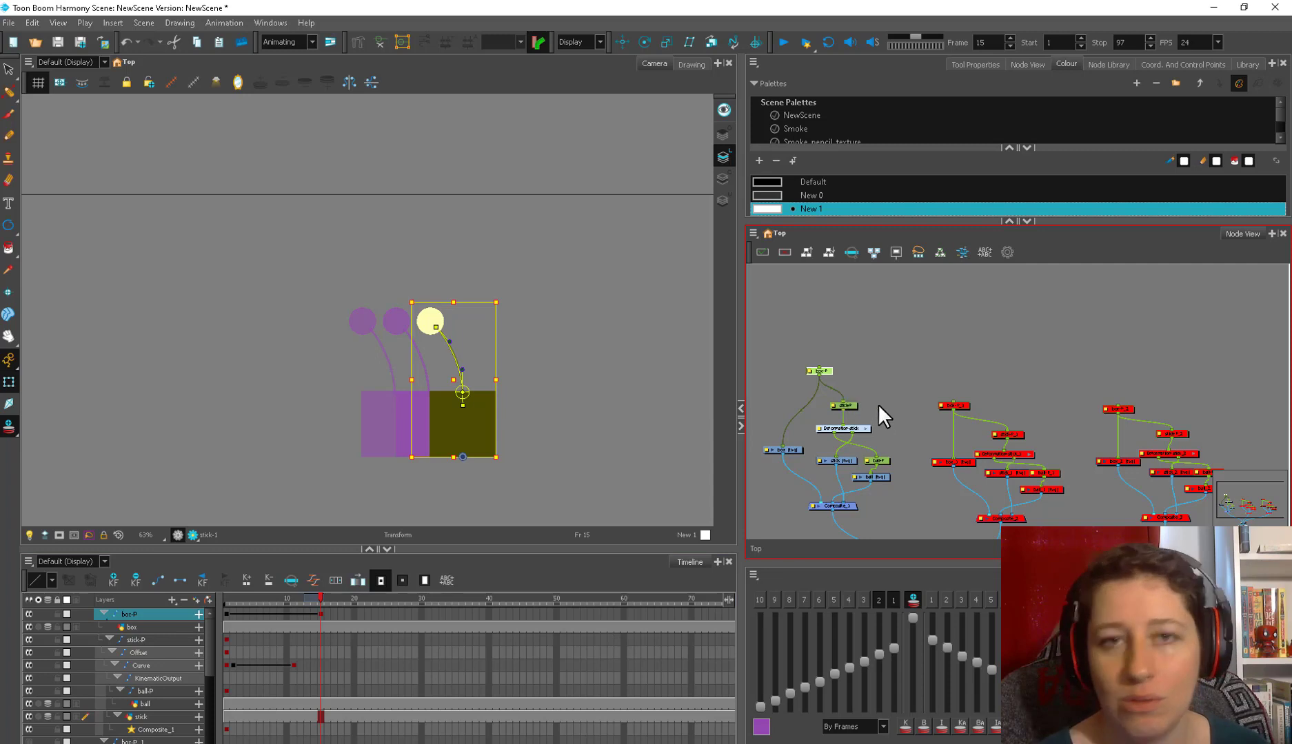
pyautogui.scroll(-1, 477, 442)
pyautogui.moveTo(253, 596); pyautogui.dragTo(320, 607)
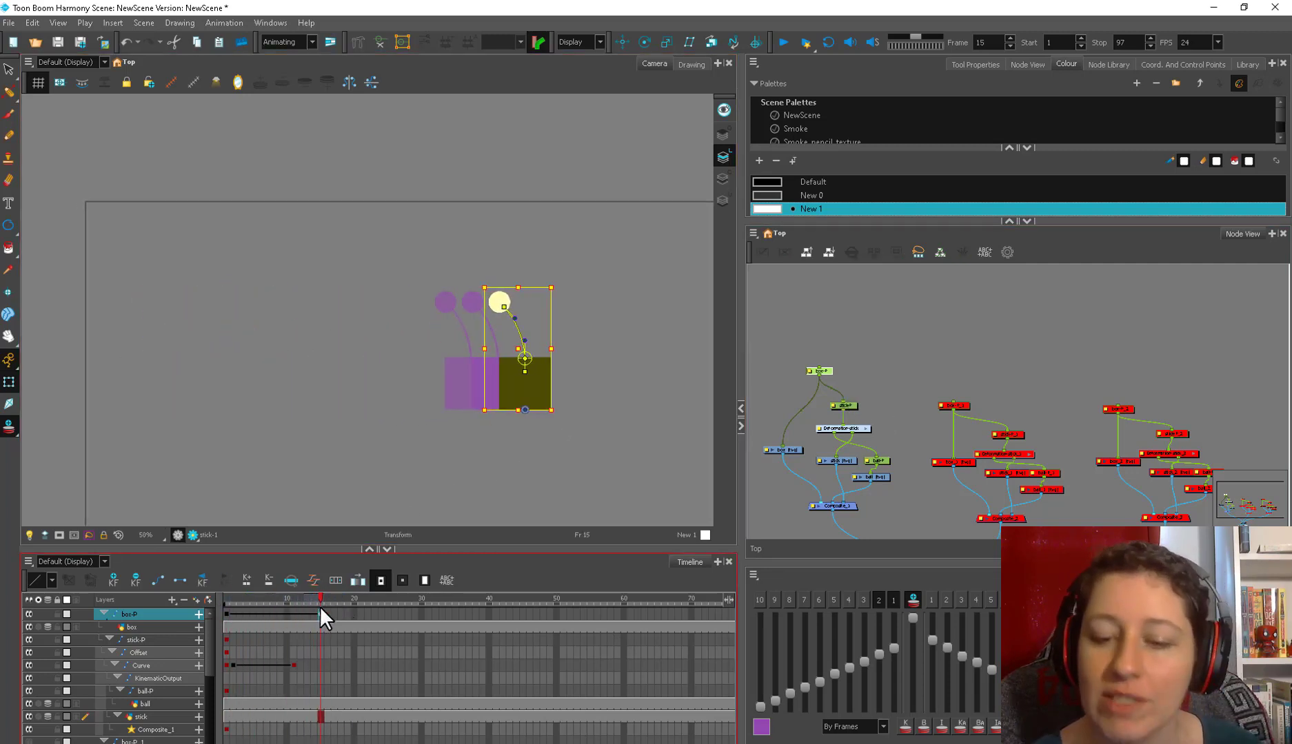
pyautogui.click(226, 599)
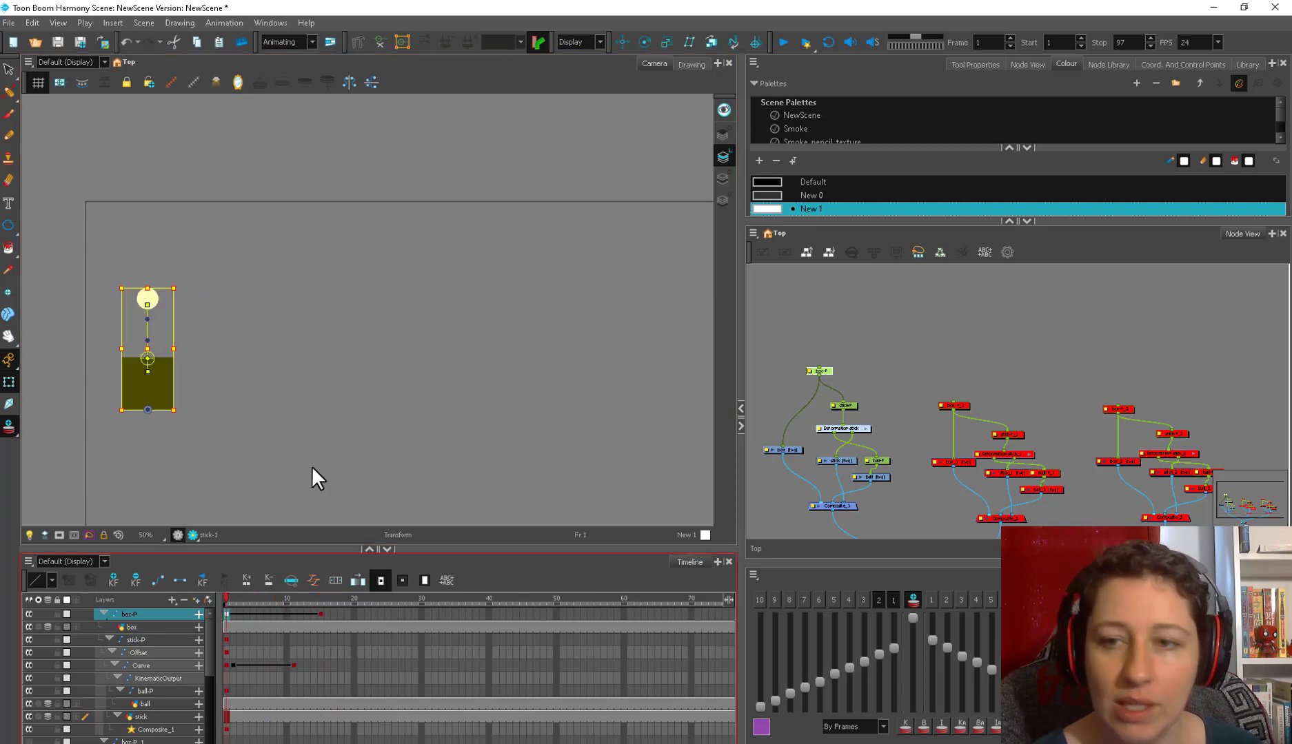
# Step: Play back the slide, and at frame 16 keyframe the stick's curve bent forward so the ball overshoots the box
pyautogui.click(785, 42)
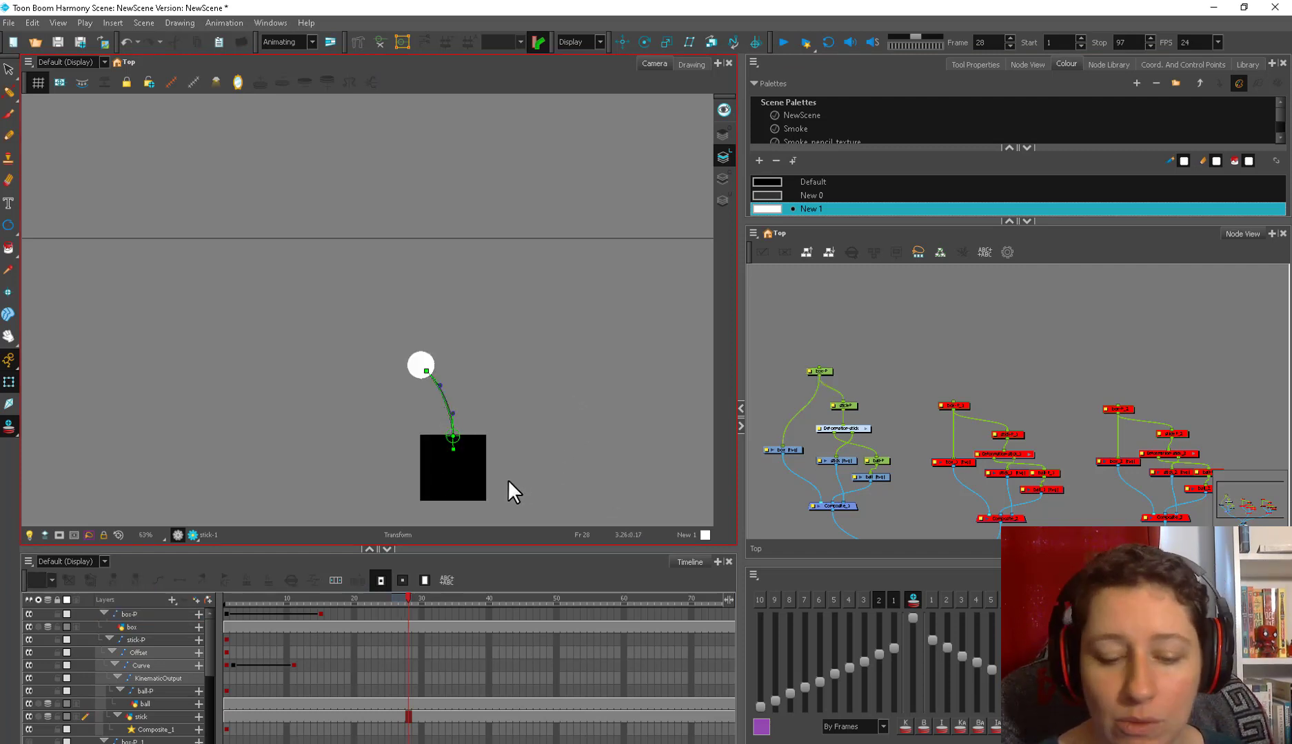
pyautogui.moveTo(250, 602); pyautogui.dragTo(327, 594)
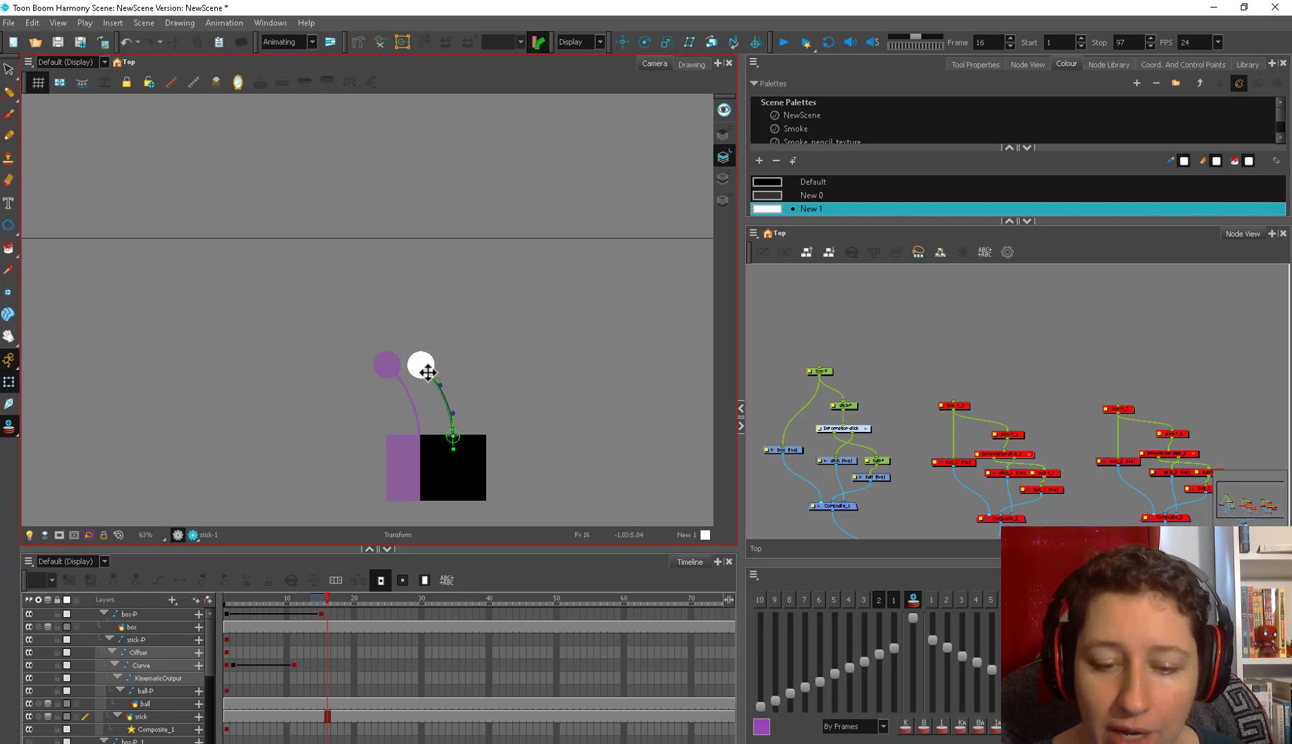
pyautogui.moveTo(427, 373); pyautogui.dragTo(479, 368)
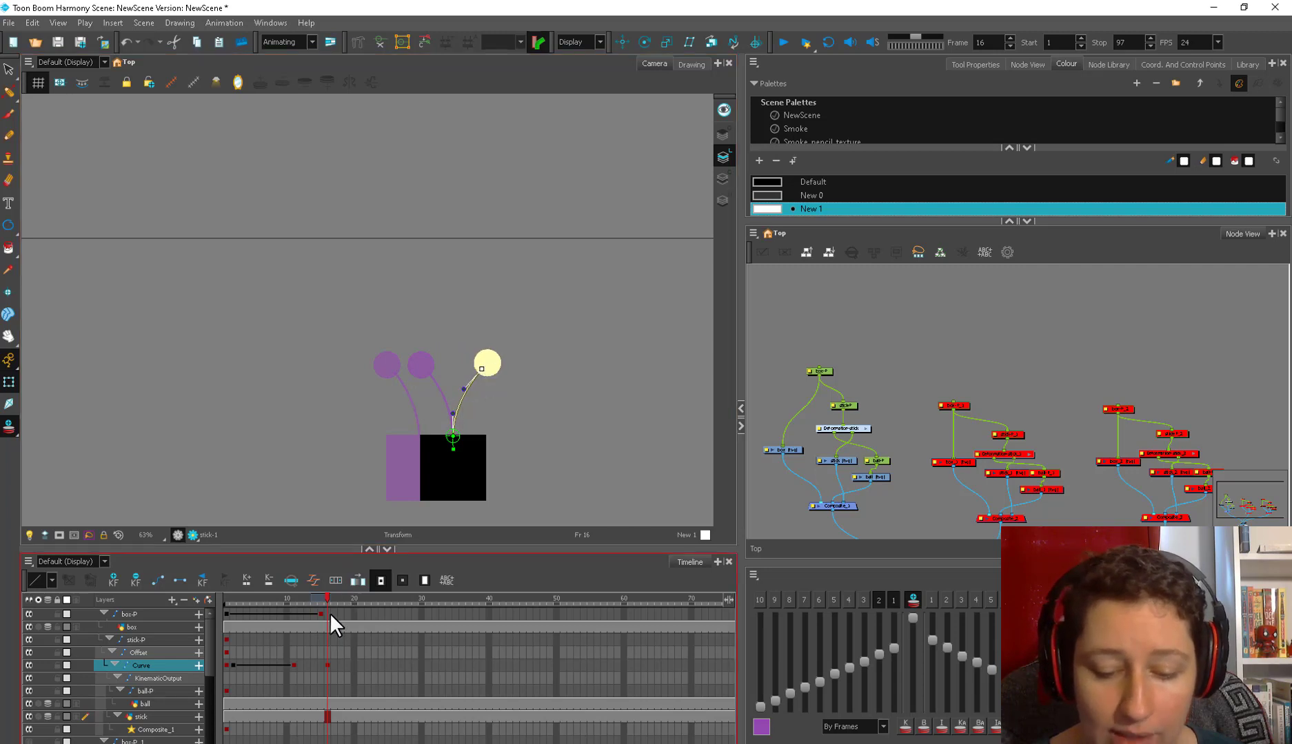
# Step: Keyframe alternating, progressively smaller bends of the stick's curve on frames 17 to 20 so the ball wobbles to rest upright
pyautogui.moveTo(326, 603)
pyautogui.mouseDown()
pyautogui.moveTo(353, 605)
pyautogui.moveTo(335, 610)
pyautogui.mouseUp()
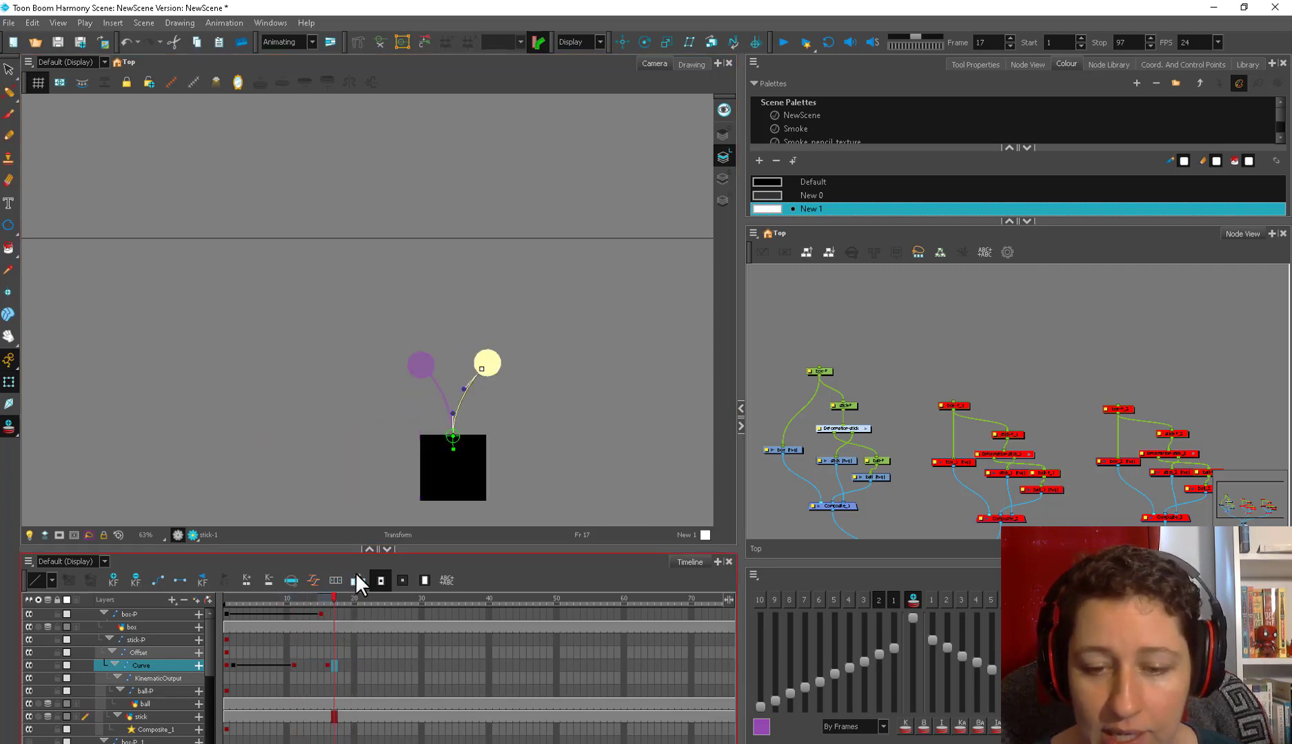
pyautogui.moveTo(471, 364)
pyautogui.mouseDown()
pyautogui.moveTo(446, 364)
pyautogui.moveTo(459, 361)
pyautogui.mouseUp()
pyautogui.press('.')
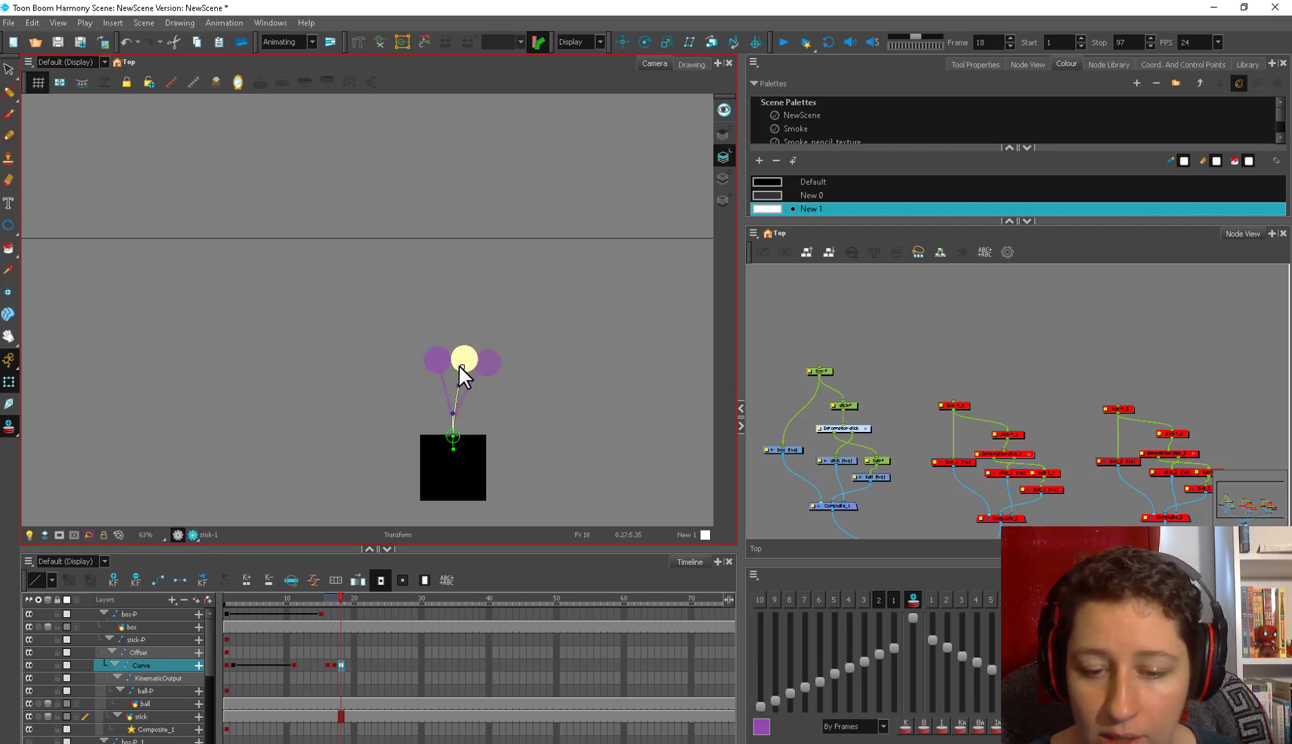
pyautogui.moveTo(357, 597); pyautogui.dragTo(346, 597)
# Step: Add the asdf.tpl template from the work library to the node view beside the rig and select its drawing node
pyautogui.click(1233, 68)
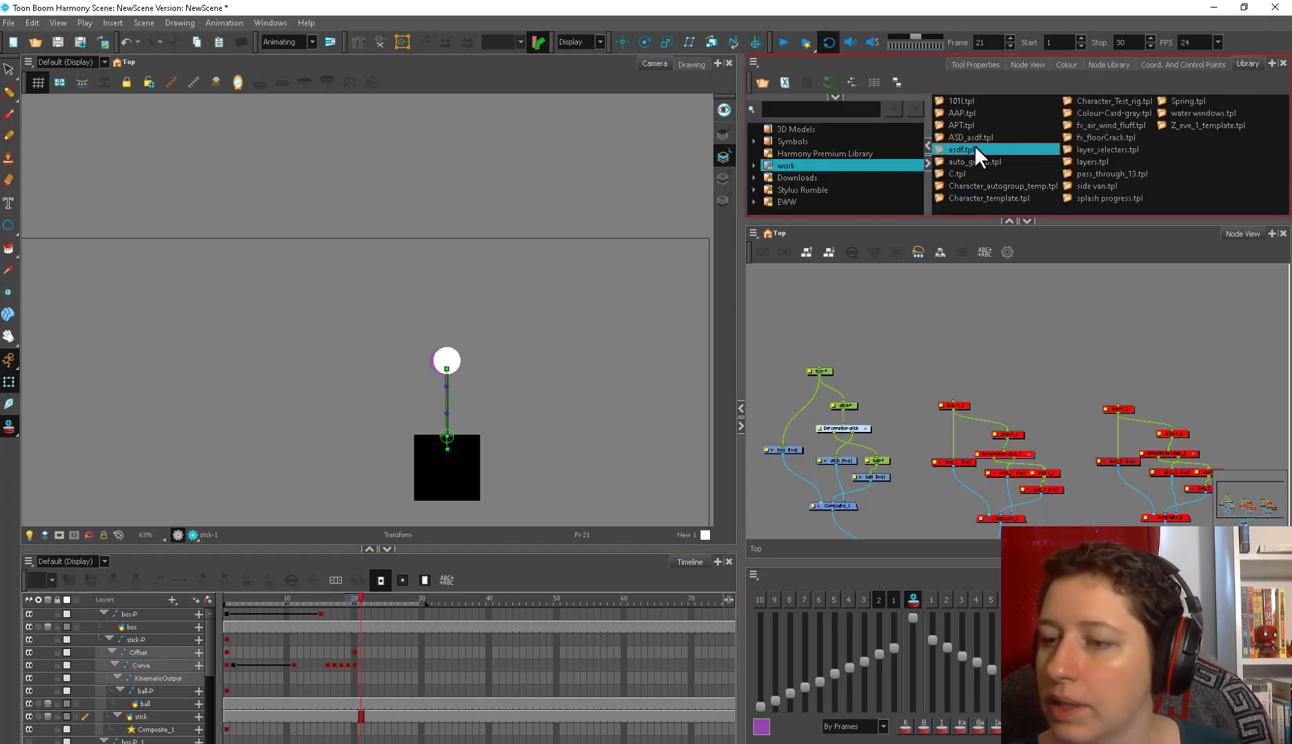
pyautogui.moveTo(974, 144); pyautogui.dragTo(917, 426)
pyautogui.scroll(-3, 954, 437)
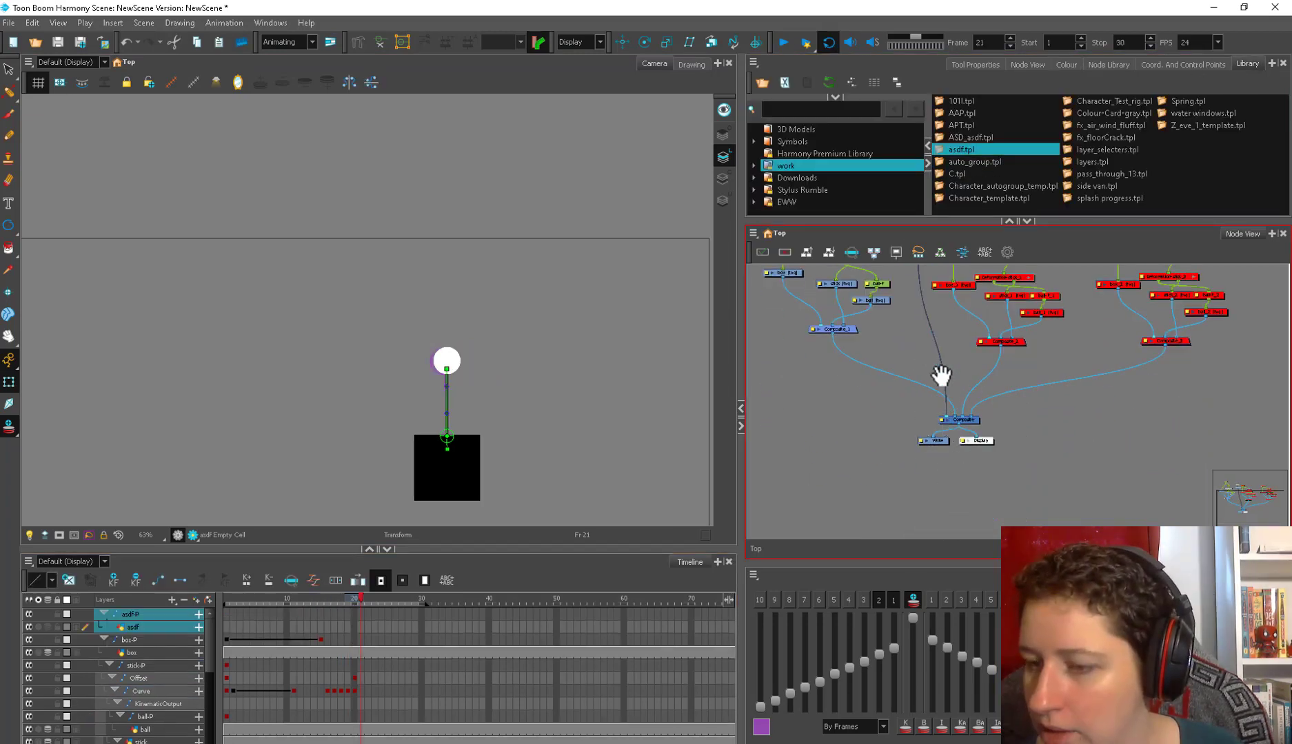
pyautogui.moveTo(941, 376); pyautogui.dragTo(922, 522)
pyautogui.click(928, 394)
pyautogui.click(908, 391)
# Step: On frame 1 of the asdf drawing, draw a straight horizontal guide line across the whole scene at the ball's height
pyautogui.press('1')
pyautogui.press('1')
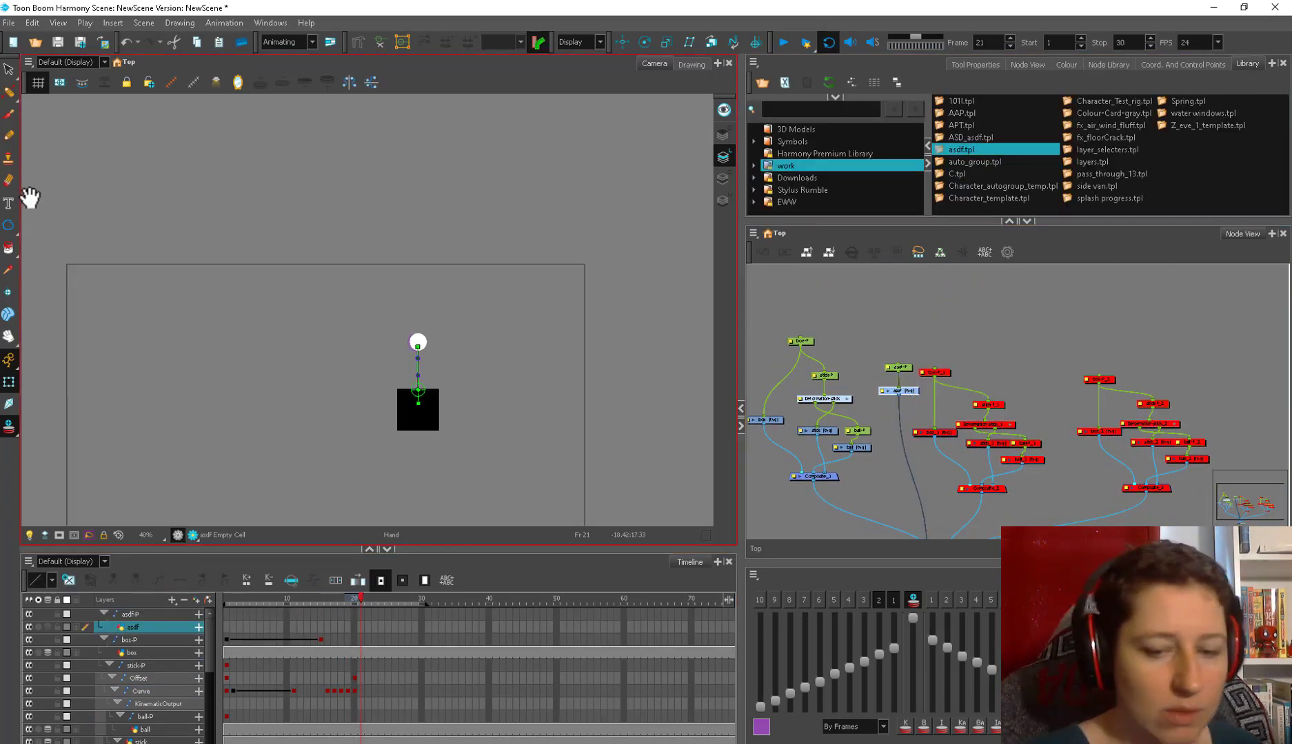
pyautogui.moveTo(29, 198); pyautogui.dragTo(95, 226)
pyautogui.moveTo(293, 600); pyautogui.dragTo(198, 601)
pyautogui.hotkey('alt', '\\')
pyautogui.moveTo(110, 363); pyautogui.dragTo(705, 406)
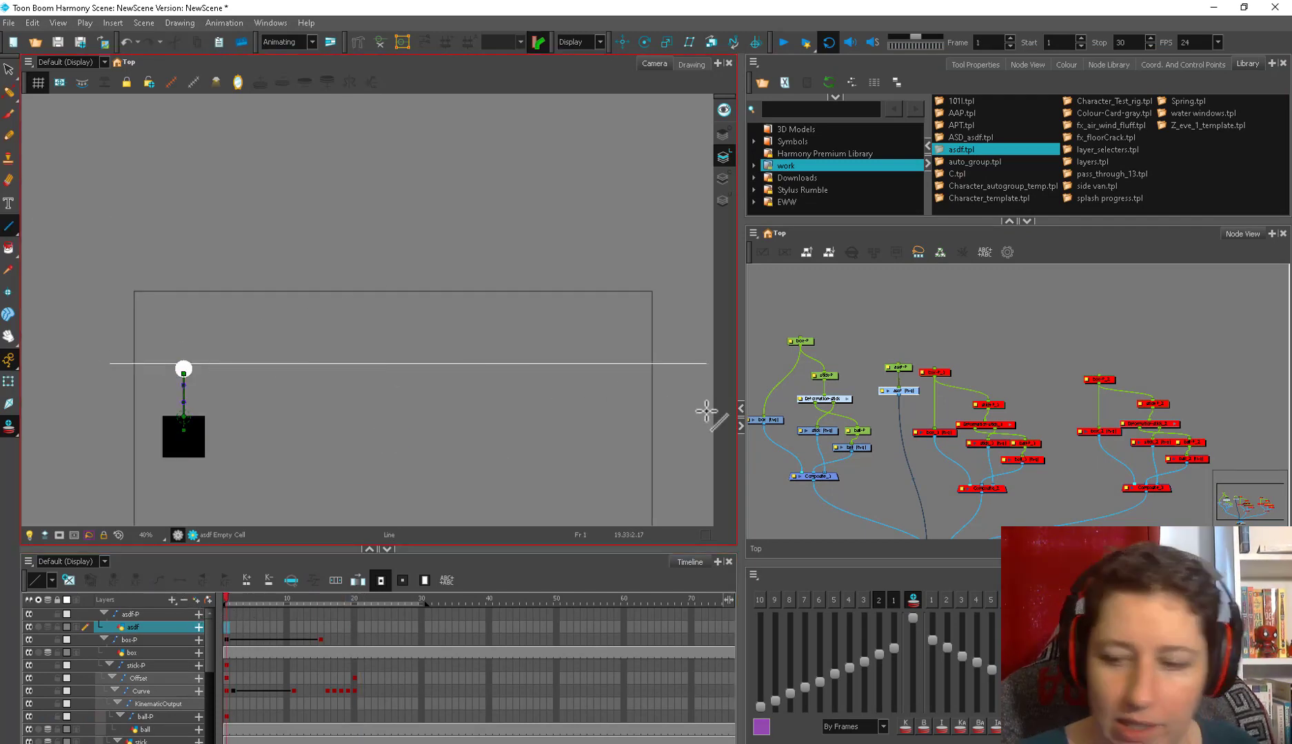
# Step: Raise the guide line so it touches the ball's upper edge, and extend the asdf drawing's exposure to frame 68
pyautogui.hotkey('alt', 's')
pyautogui.moveTo(391, 416); pyautogui.dragTo(510, 411)
pyautogui.press('2')
pyautogui.press('2')
pyautogui.press('2')
pyautogui.press('2')
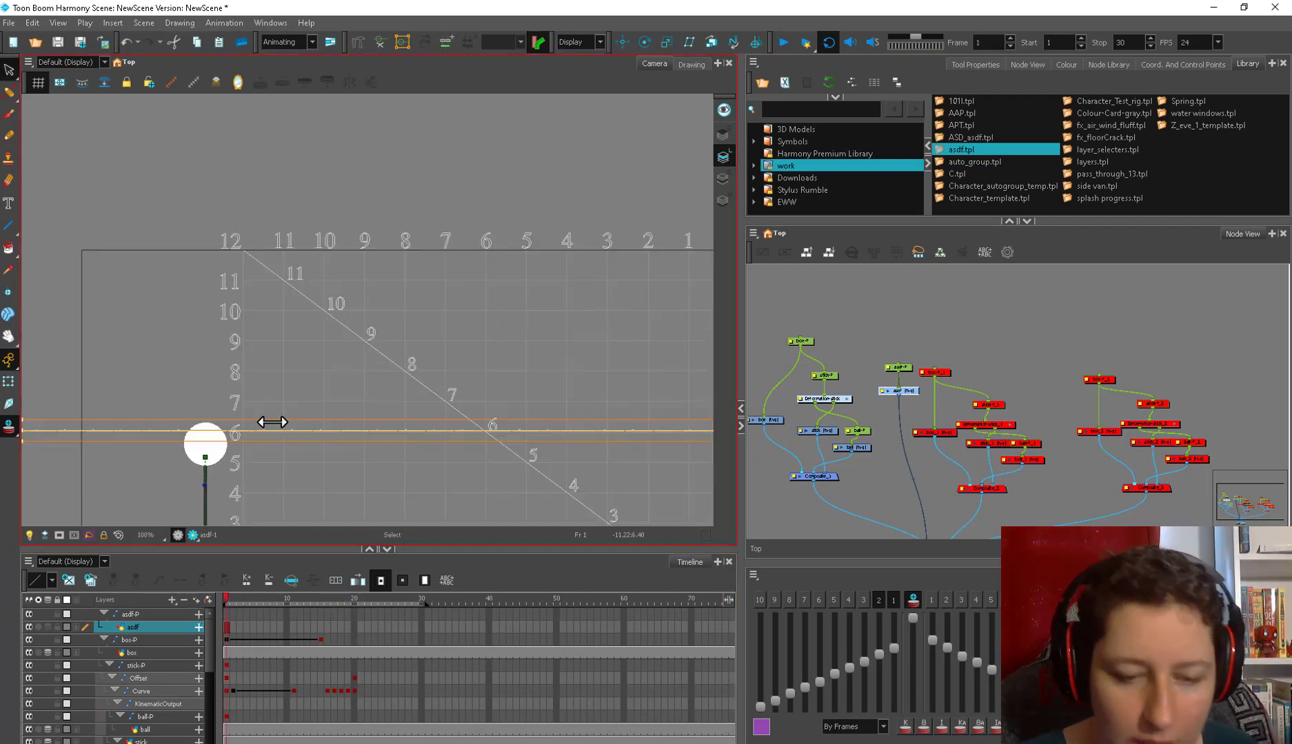
pyautogui.click(274, 431)
pyautogui.moveTo(274, 432); pyautogui.dragTo(274, 421)
pyautogui.press('1')
pyautogui.press('1')
pyautogui.moveTo(590, 474); pyautogui.dragTo(422, 469)
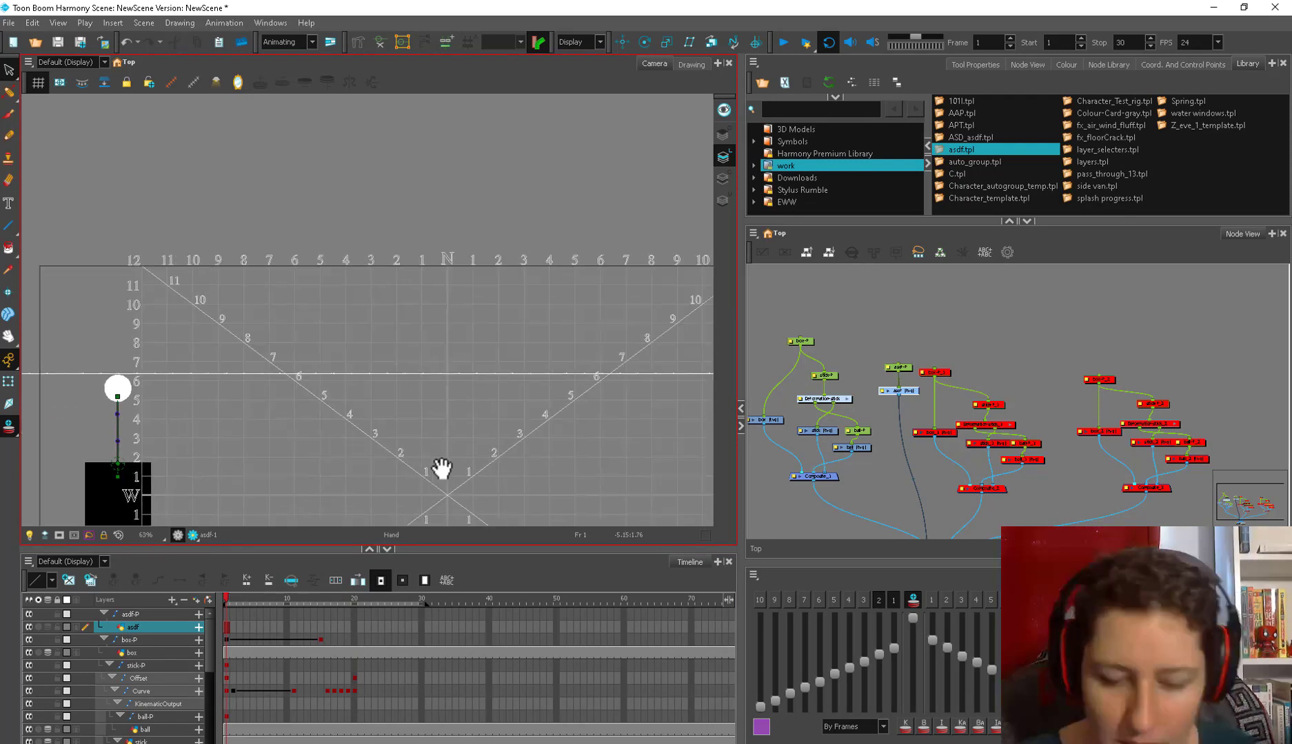
pyautogui.click(677, 628)
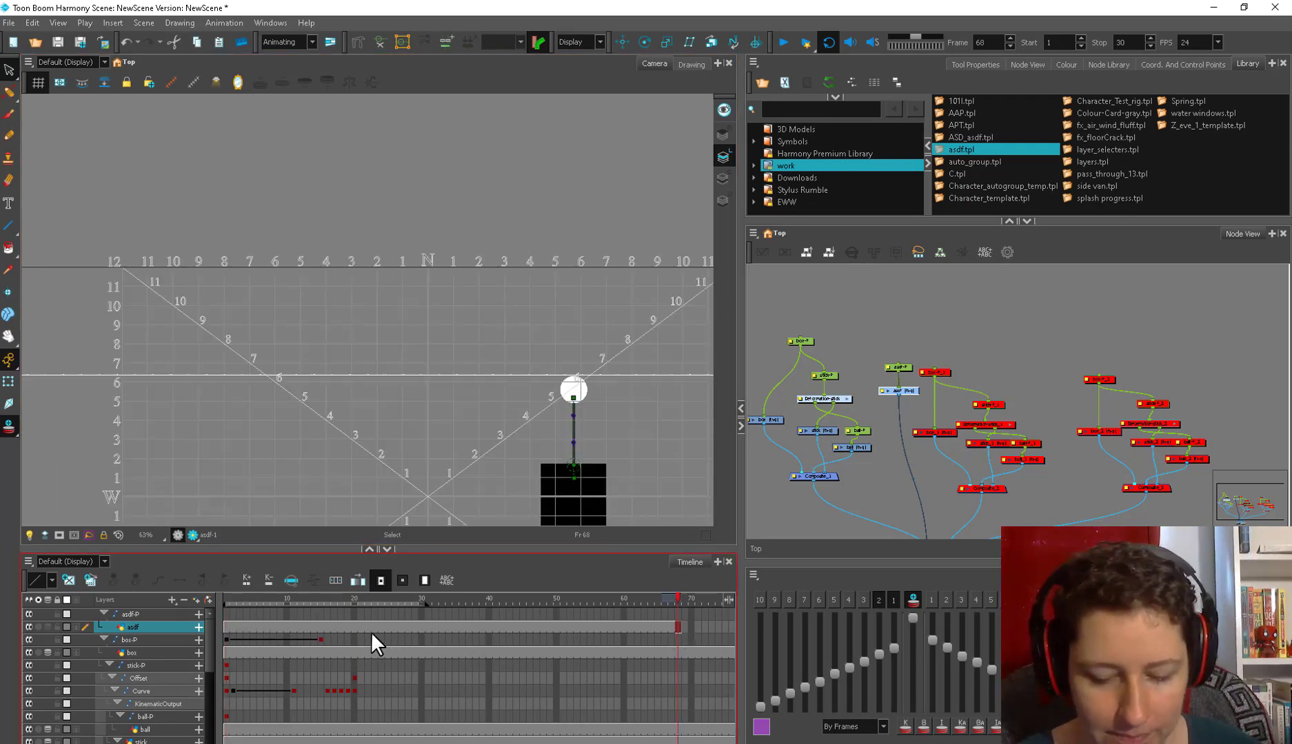
# Step: Compare the ball's height with the guide line on frames 16 to 18, and return to the full scene view
pyautogui.click(329, 597)
pyautogui.press('2')
pyautogui.press('2')
pyautogui.moveTo(513, 439); pyautogui.dragTo(397, 350)
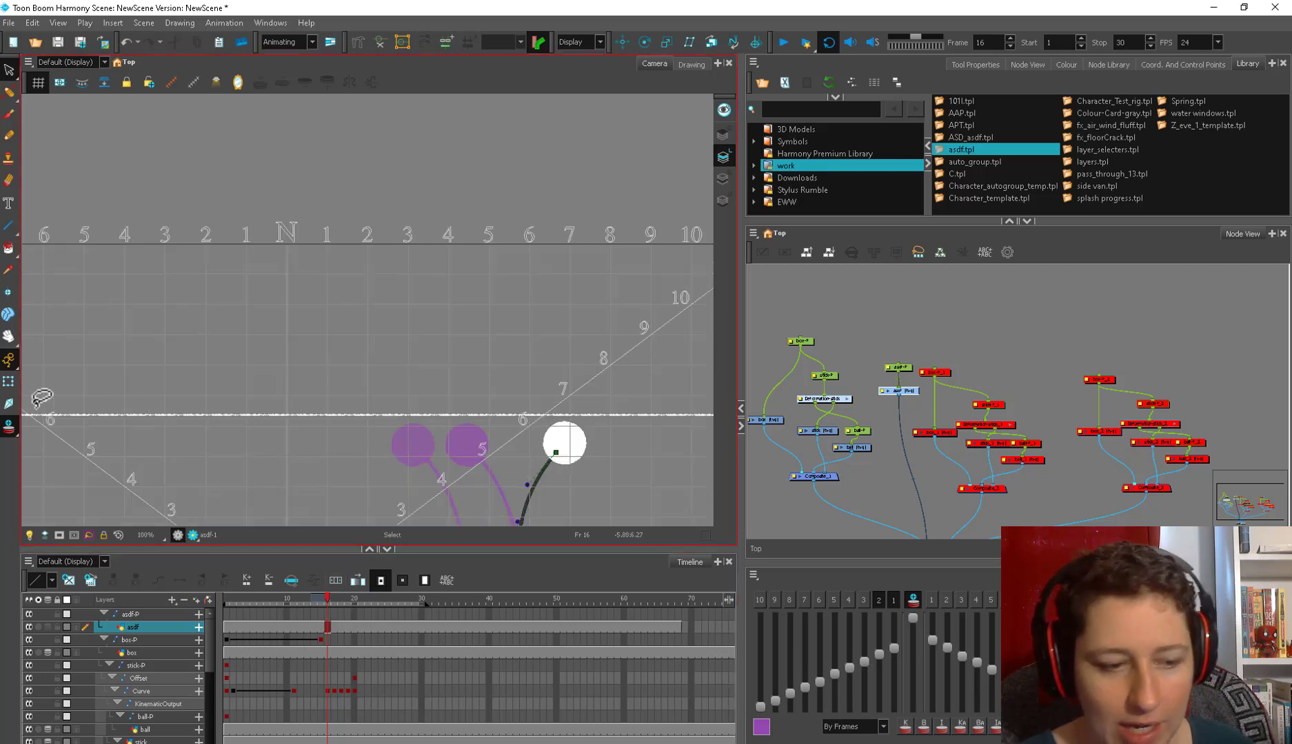
pyautogui.hotkey('shift', 't')
pyautogui.moveTo(336, 598); pyautogui.dragTo(337, 600)
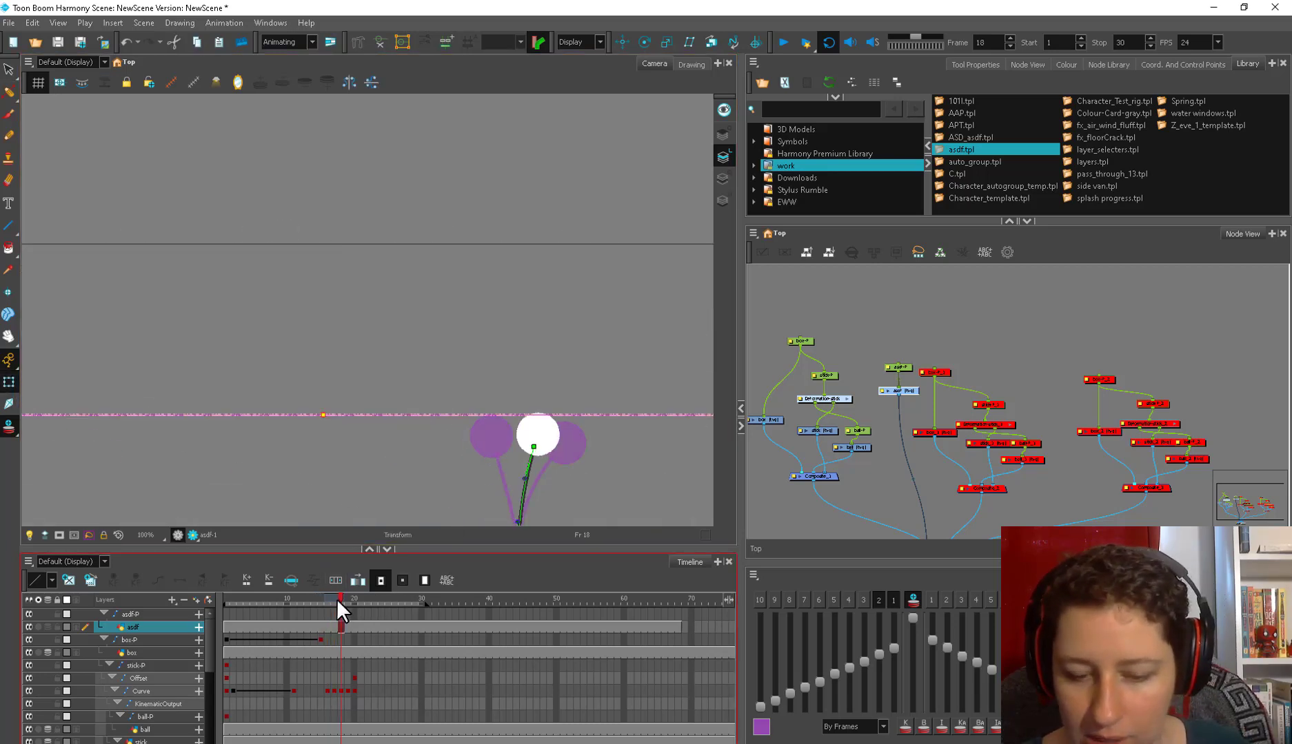
pyautogui.hotkey('shift', ',')
pyautogui.hotkey('shift', 'm')
# Step: Play the looping animation to examine the ball's overshoot and settle against the guide line
pyautogui.click(779, 48)
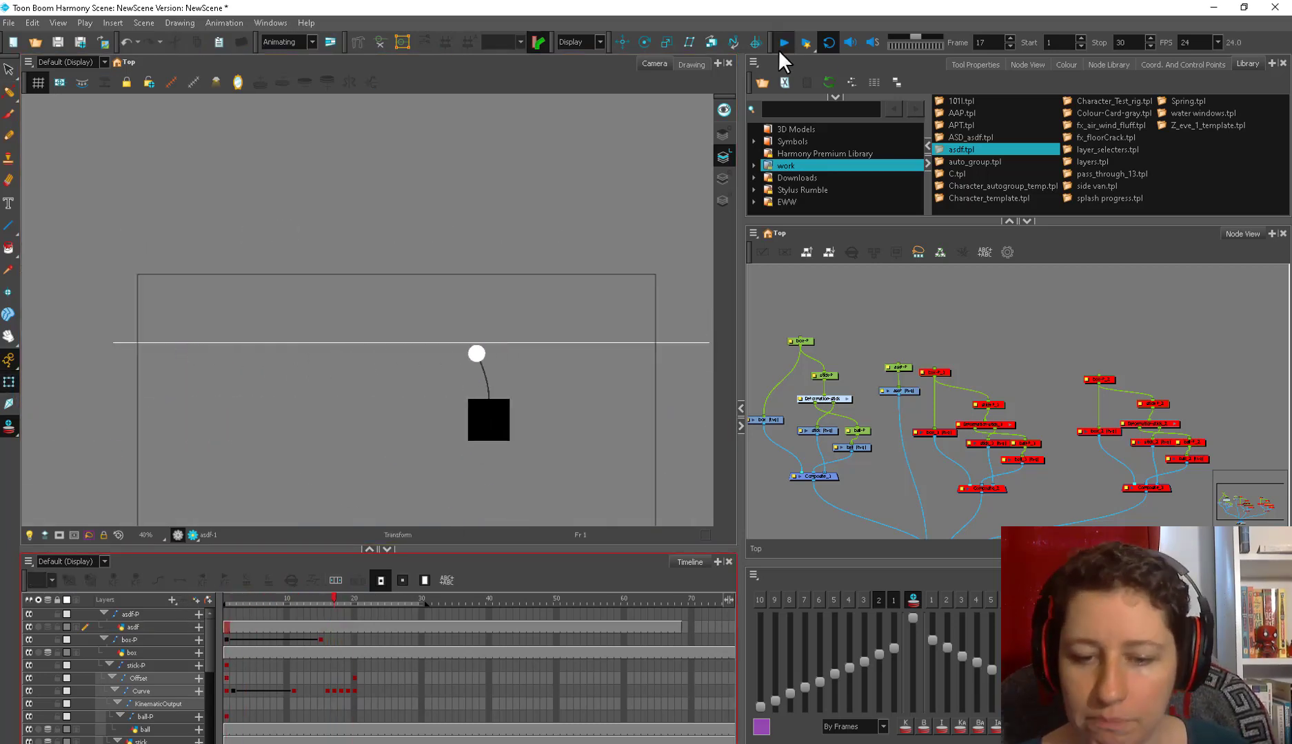
pyautogui.rightClick(793, 45)
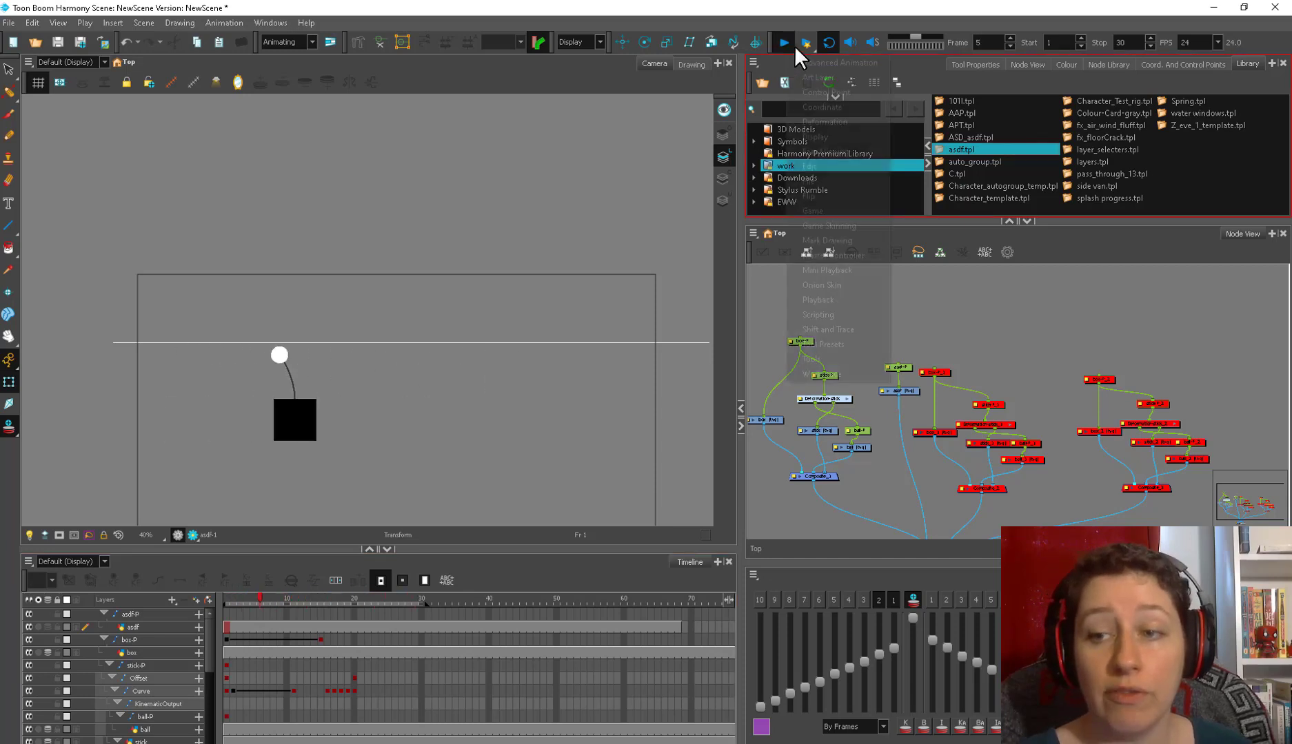
pyautogui.click(800, 23)
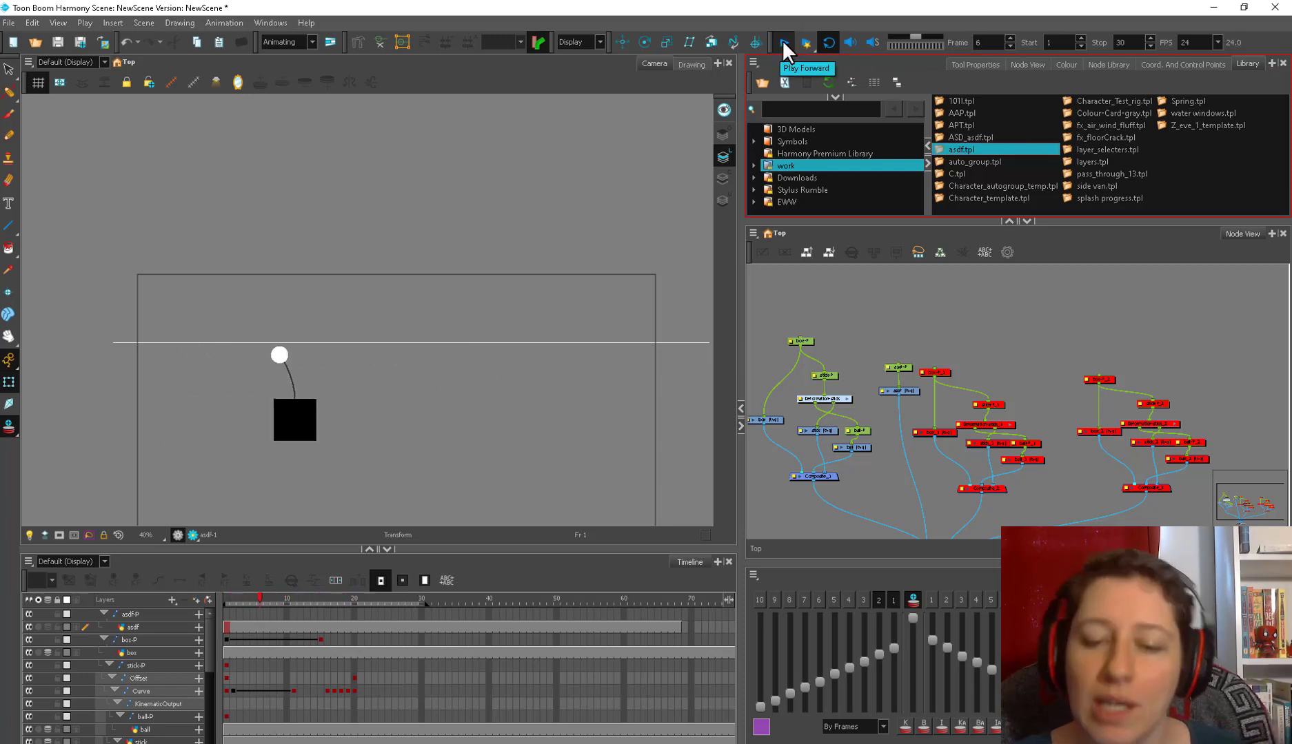
pyautogui.click(782, 42)
# Step: Duplicate the box rig with Paste Special, always creating drawing files, and connect the copy to the final composite
pyautogui.moveTo(882, 338); pyautogui.dragTo(1008, 311)
pyautogui.click(963, 457)
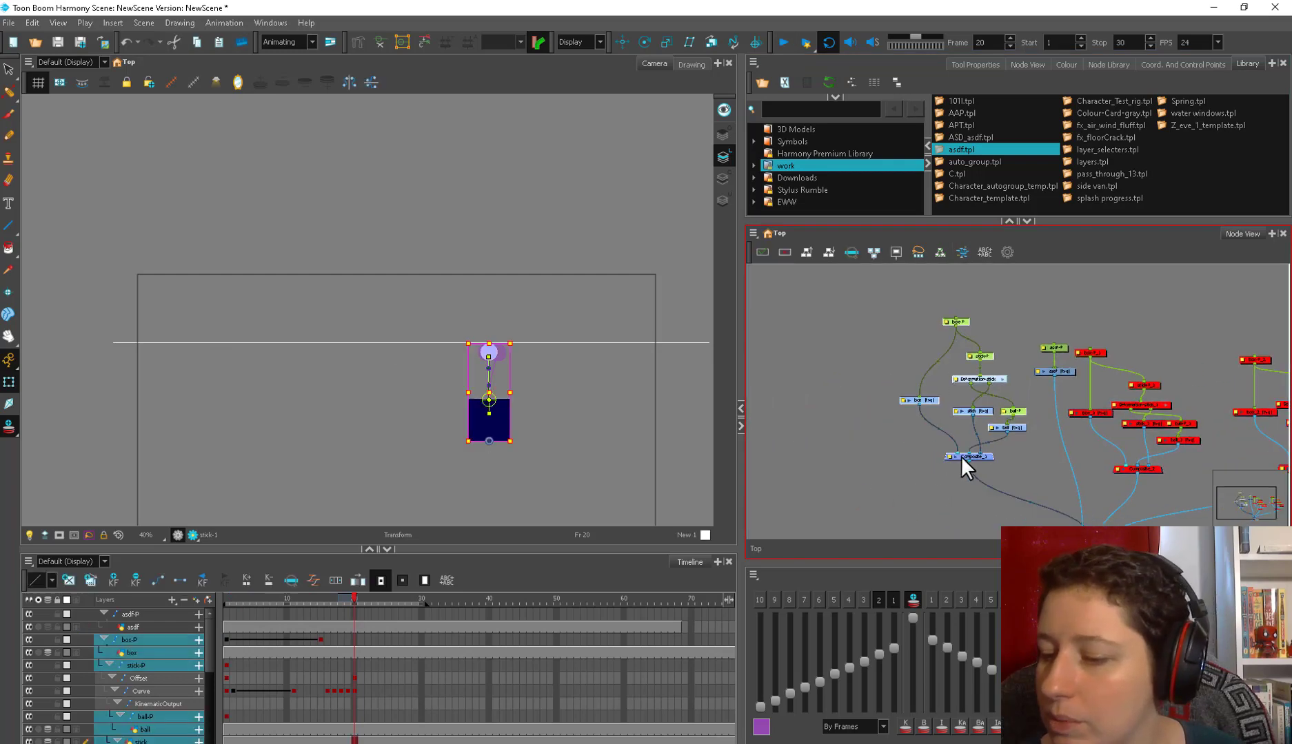
pyautogui.hotkey('ctrl', 'b')
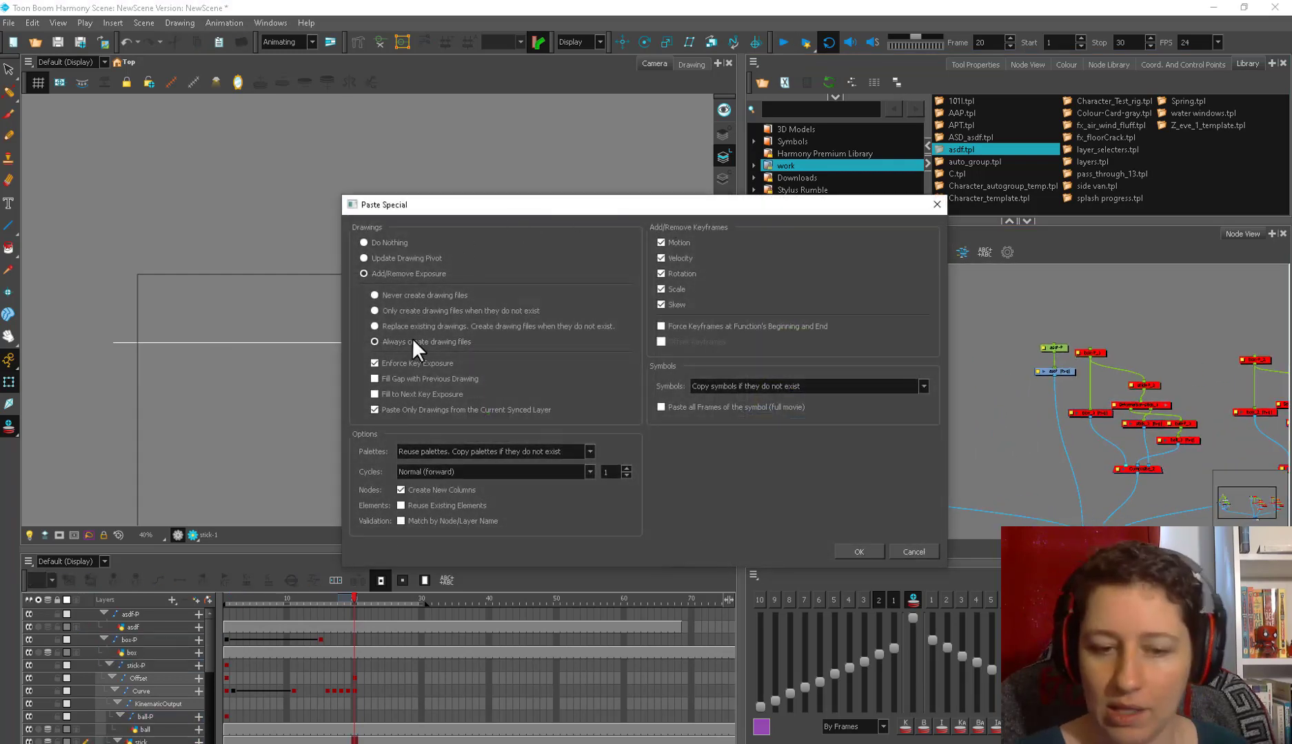
pyautogui.click(858, 552)
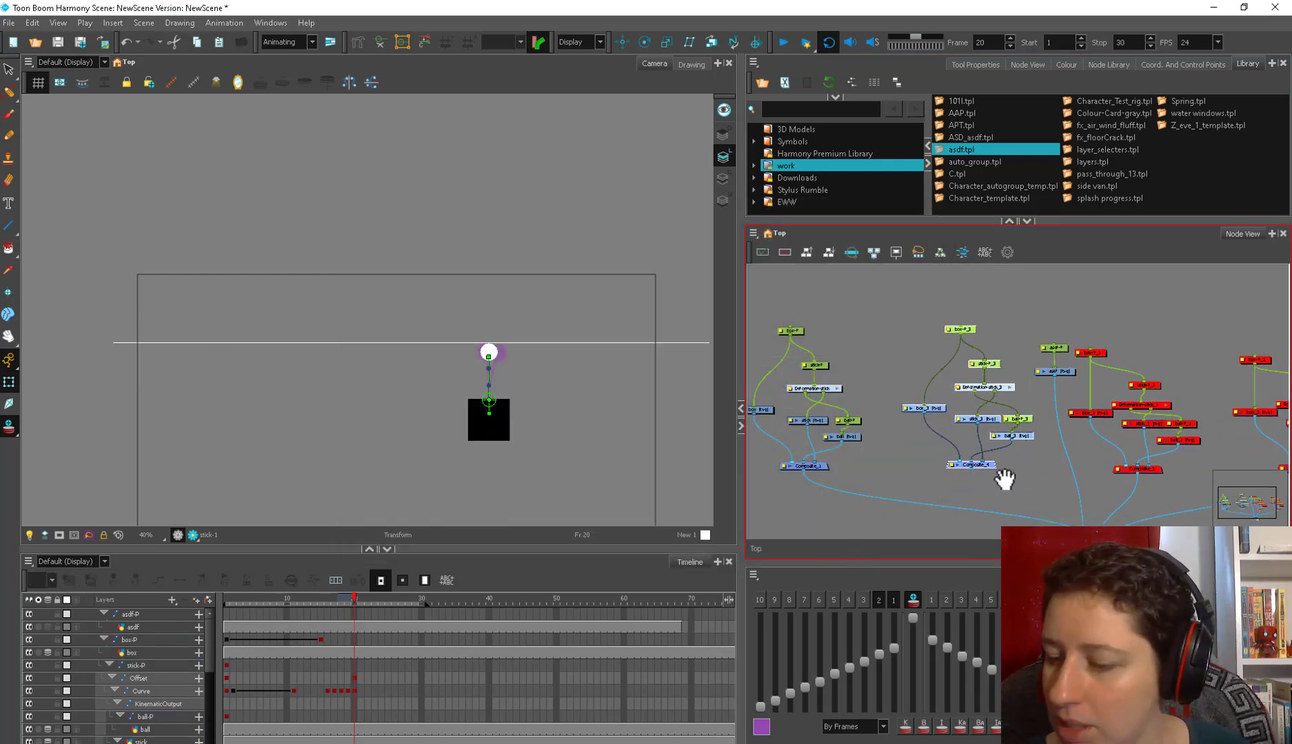
pyautogui.scroll(-1, 985, 455)
pyautogui.scroll(-3, 591, 338)
# Step: Move the duplicated rig and its guide line straight down below the original, and locate its box-P_3 layers in the timeline
pyautogui.click(487, 303)
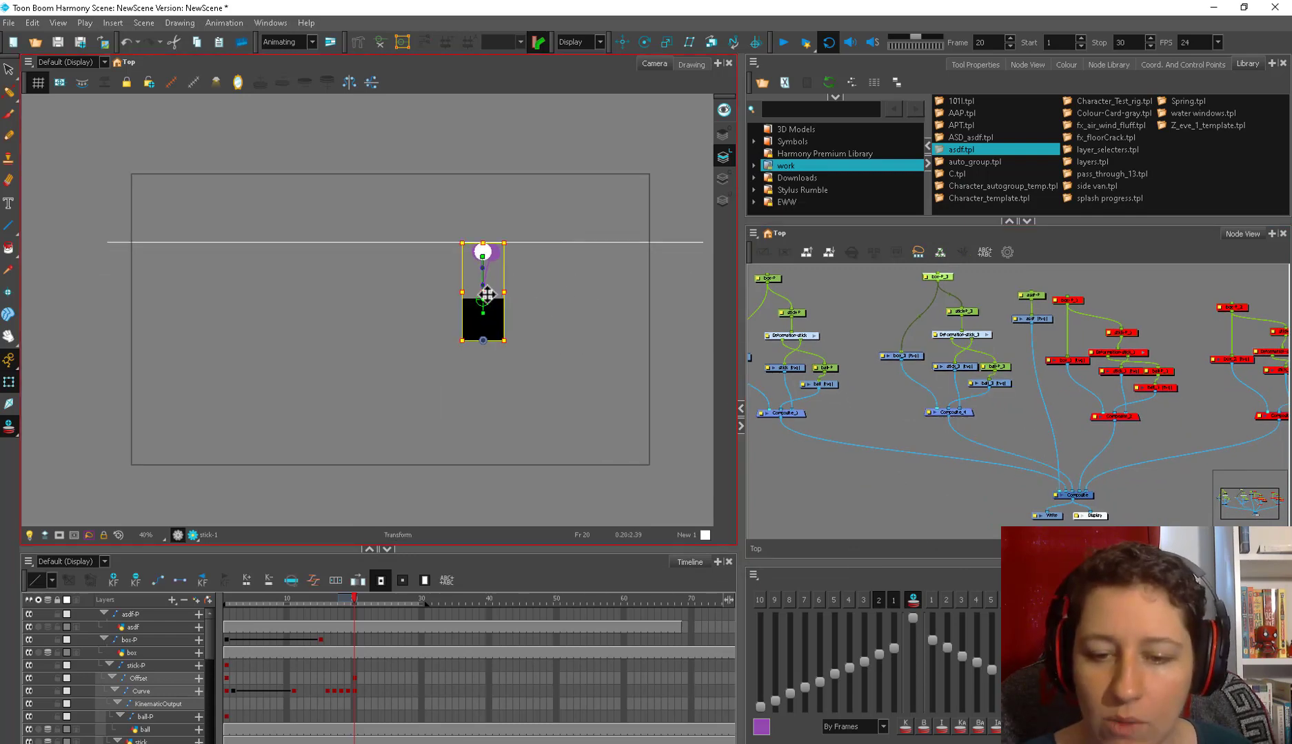
pyautogui.click(494, 301)
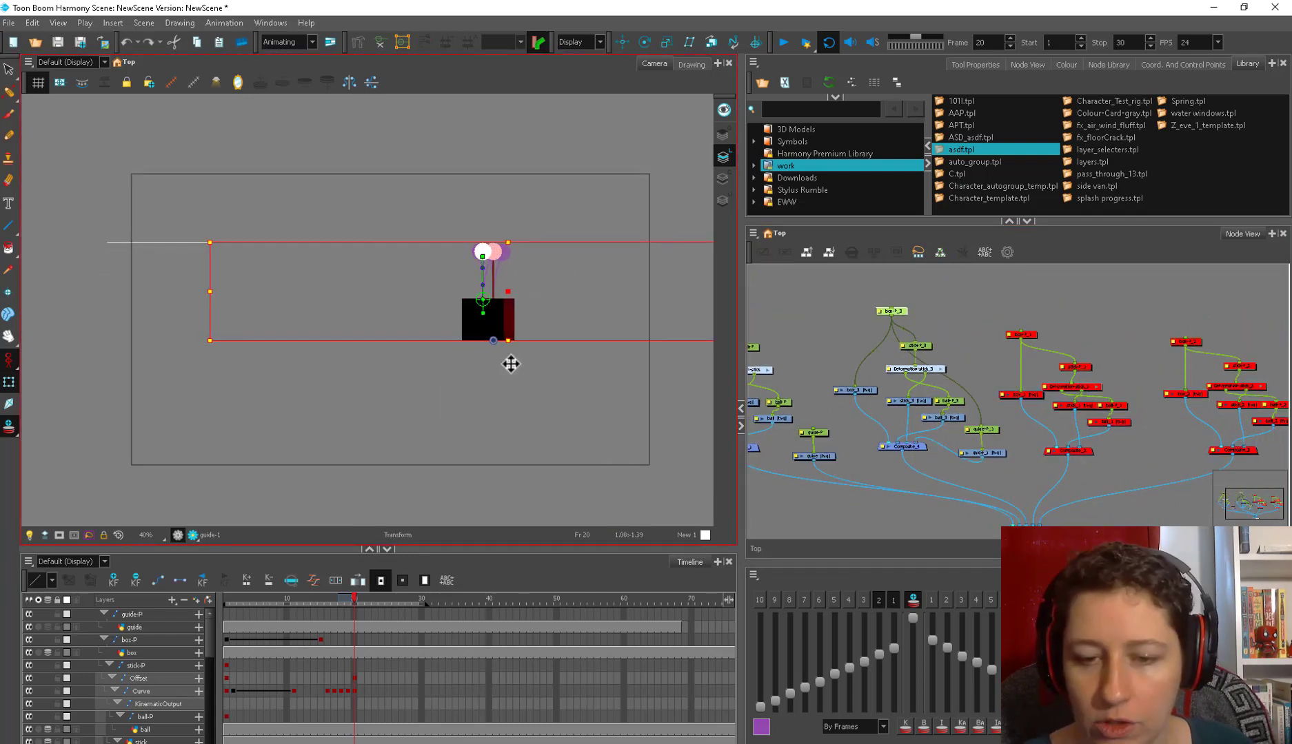
pyautogui.moveTo(502, 299); pyautogui.dragTo(502, 418)
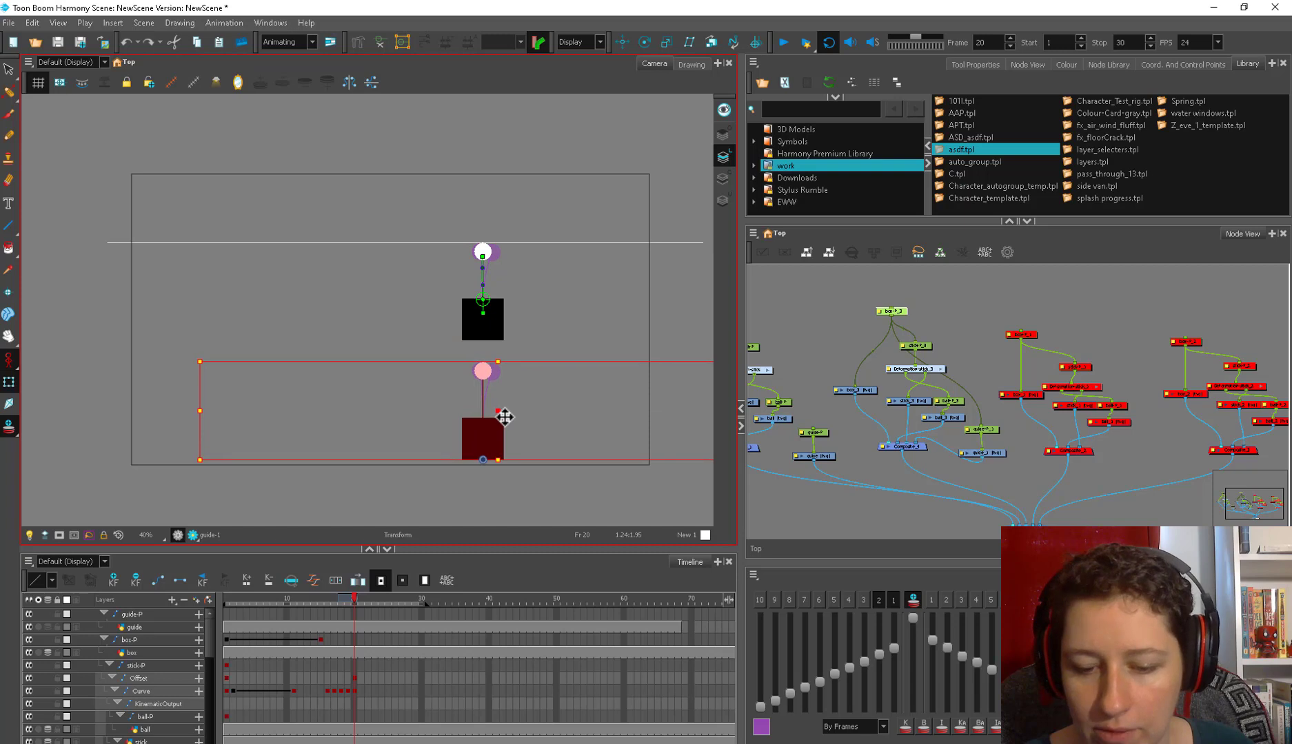
pyautogui.click(350, 602)
pyautogui.scroll(-1, 909, 398)
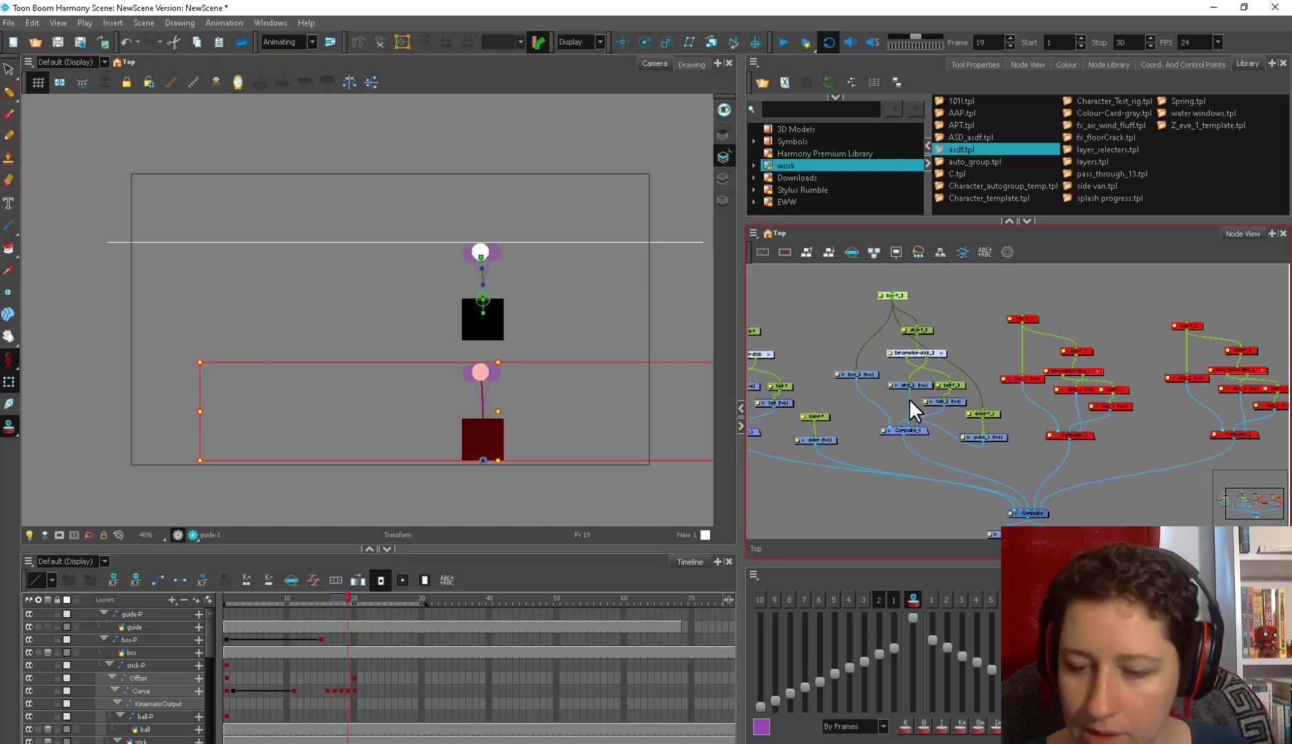
pyautogui.scroll(-6, 344, 690)
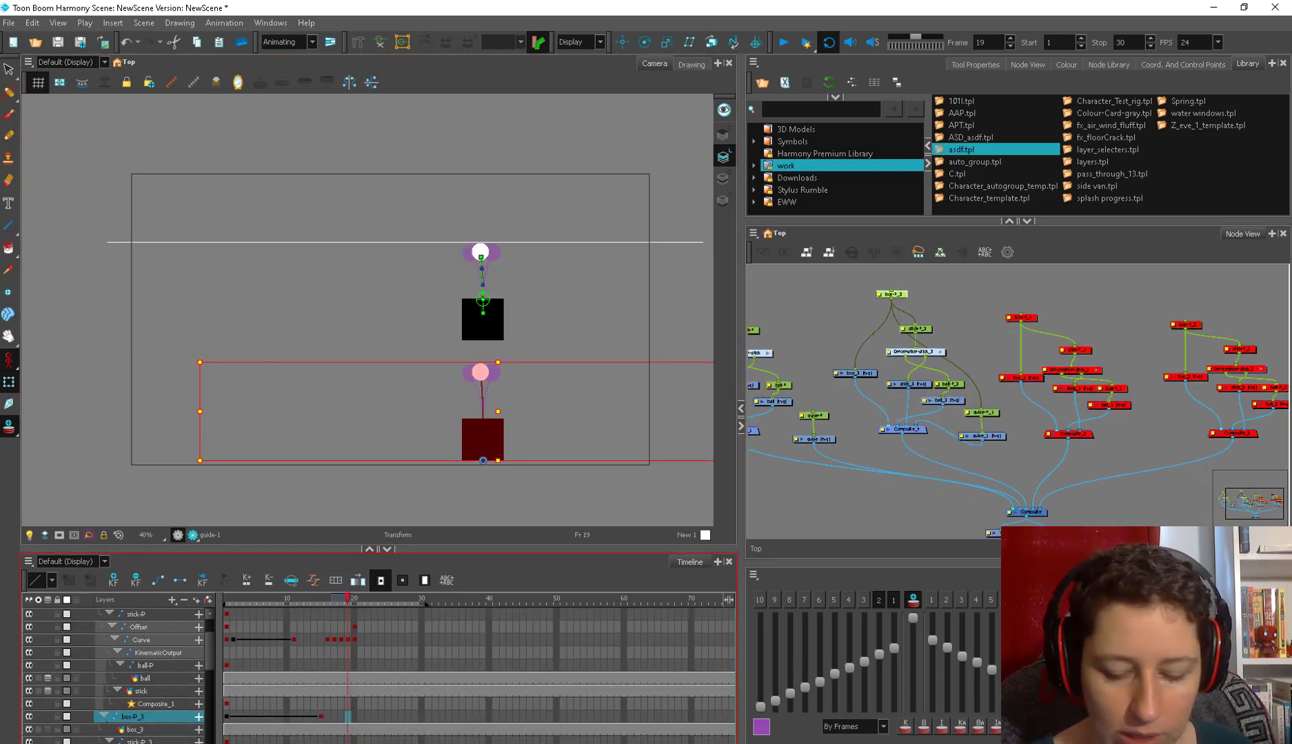
pyautogui.click(335, 741)
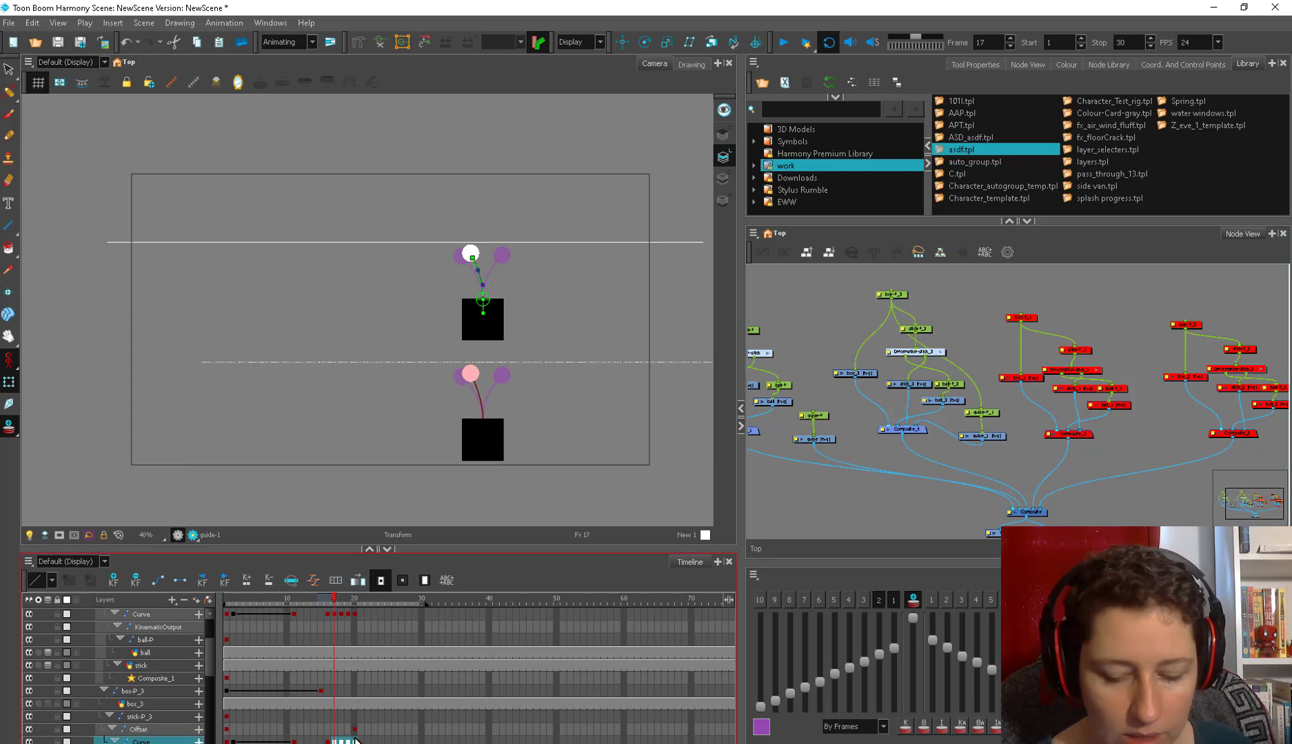
pyautogui.click(348, 742)
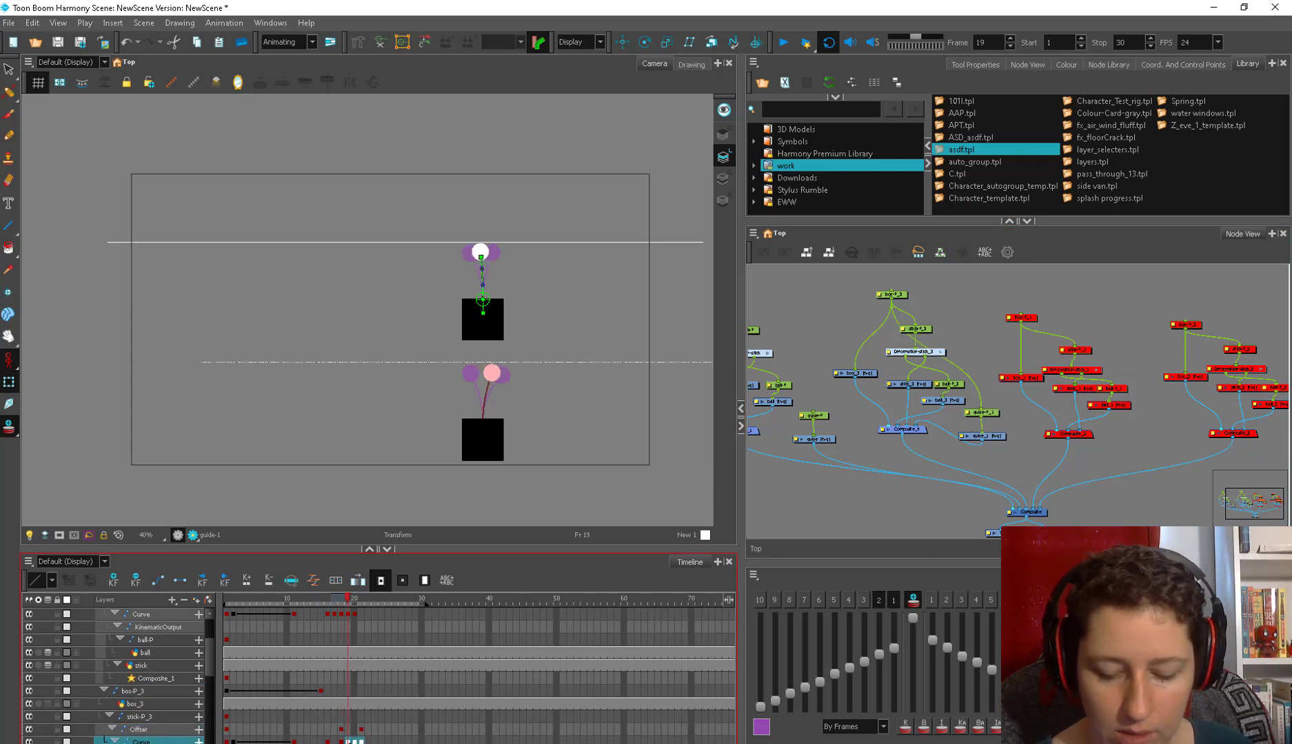
pyautogui.hotkey('ctrl', 'z')
pyautogui.hotkey('ctrl', 'z')
# Step: Spread the duplicated rig's Curve keyframes from frame 16 out to frame 24 and interpolate between them for a slower wobble
pyautogui.moveTo(340, 742); pyautogui.dragTo(342, 742)
pyautogui.moveTo(348, 742); pyautogui.dragTo(381, 741)
pyautogui.moveTo(381, 741); pyautogui.dragTo(327, 742)
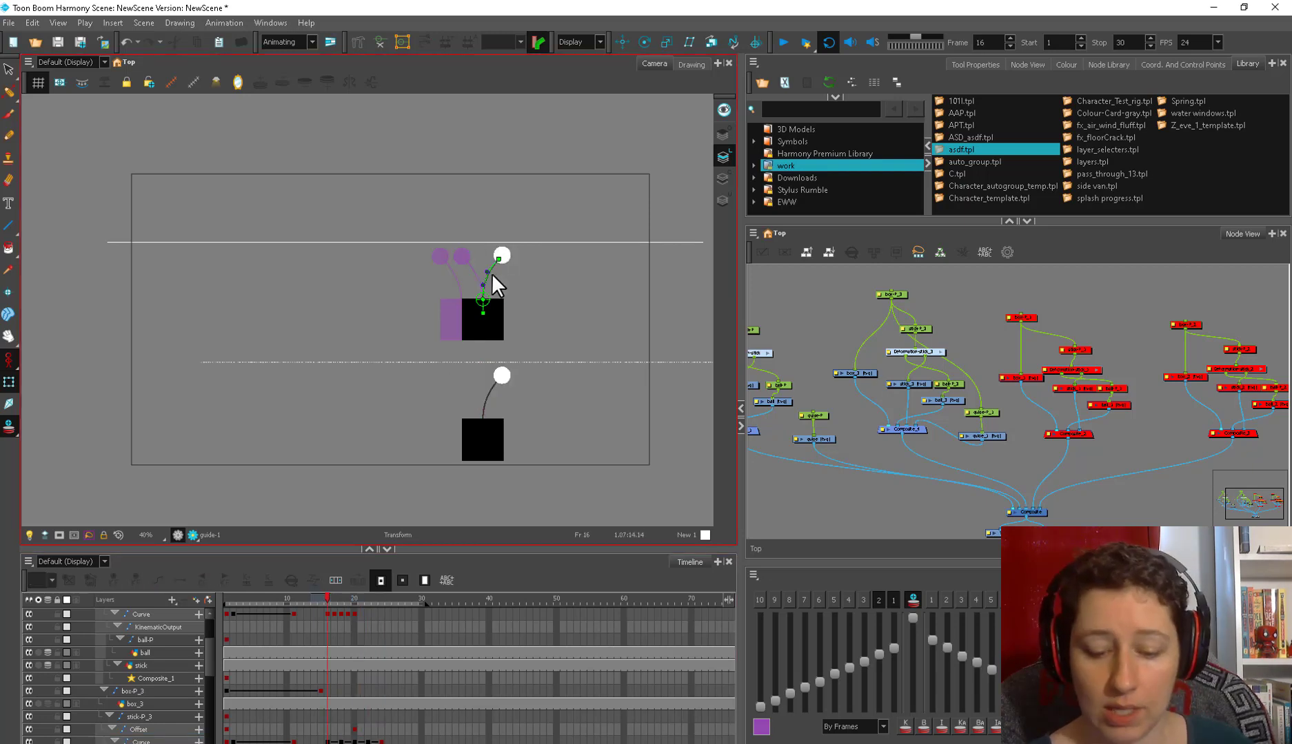
# Step: Check the duplicate's Curve keyframe on frame 16, and play the animation to compare how both rigs settle
pyautogui.click(329, 741)
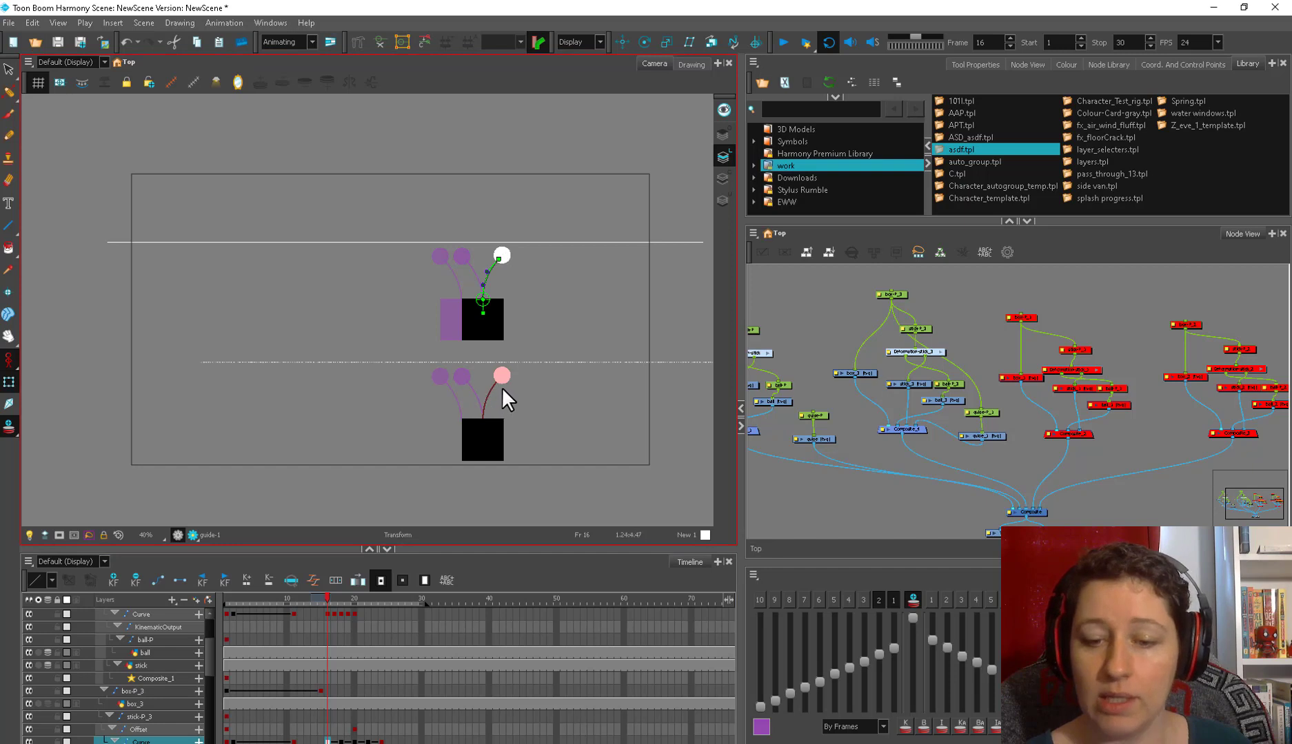
pyautogui.click(796, 269)
pyautogui.click(778, 44)
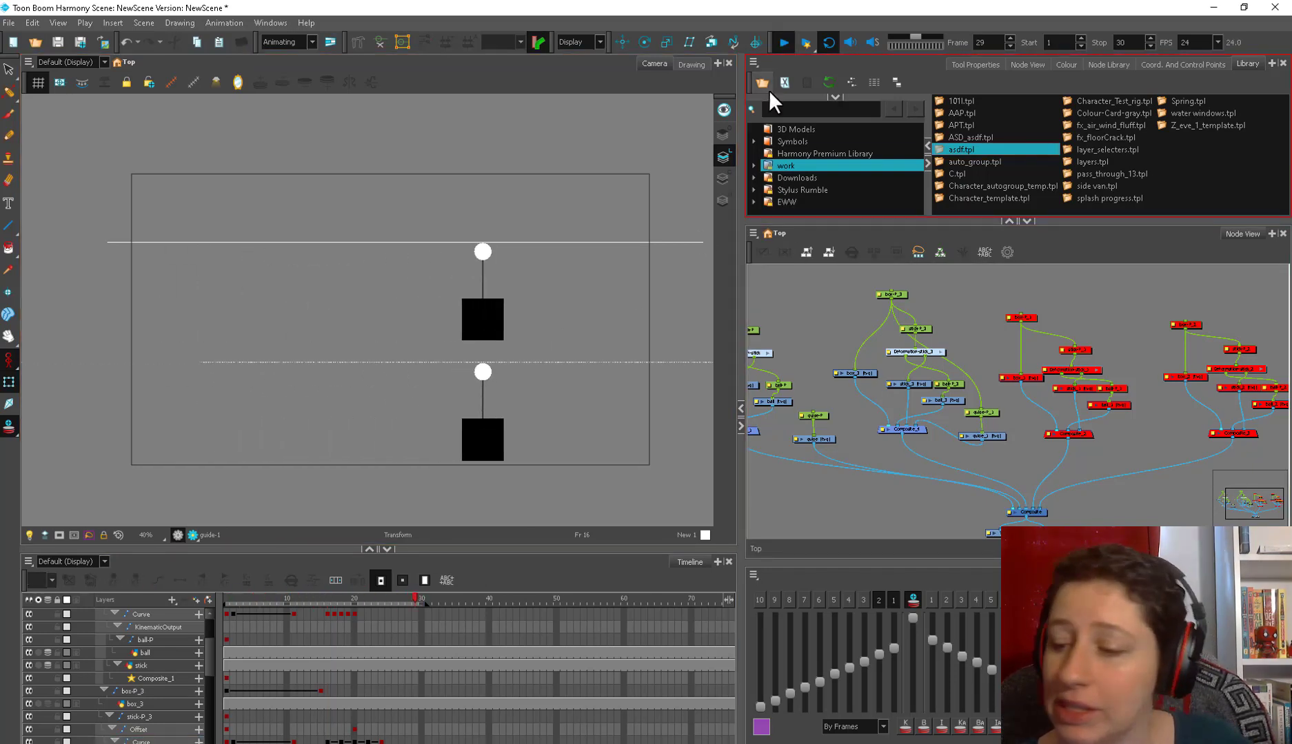
# Step: Disable the guide line nodes of the duplicated rig and of the original rig
pyautogui.moveTo(1011, 453); pyautogui.dragTo(962, 407)
pyautogui.press('d')
pyautogui.moveTo(833, 407); pyautogui.dragTo(805, 447)
pyautogui.press('d')
# Step: Duplicate the second rig with its guide line and move the copy straight down below it
pyautogui.click(850, 414)
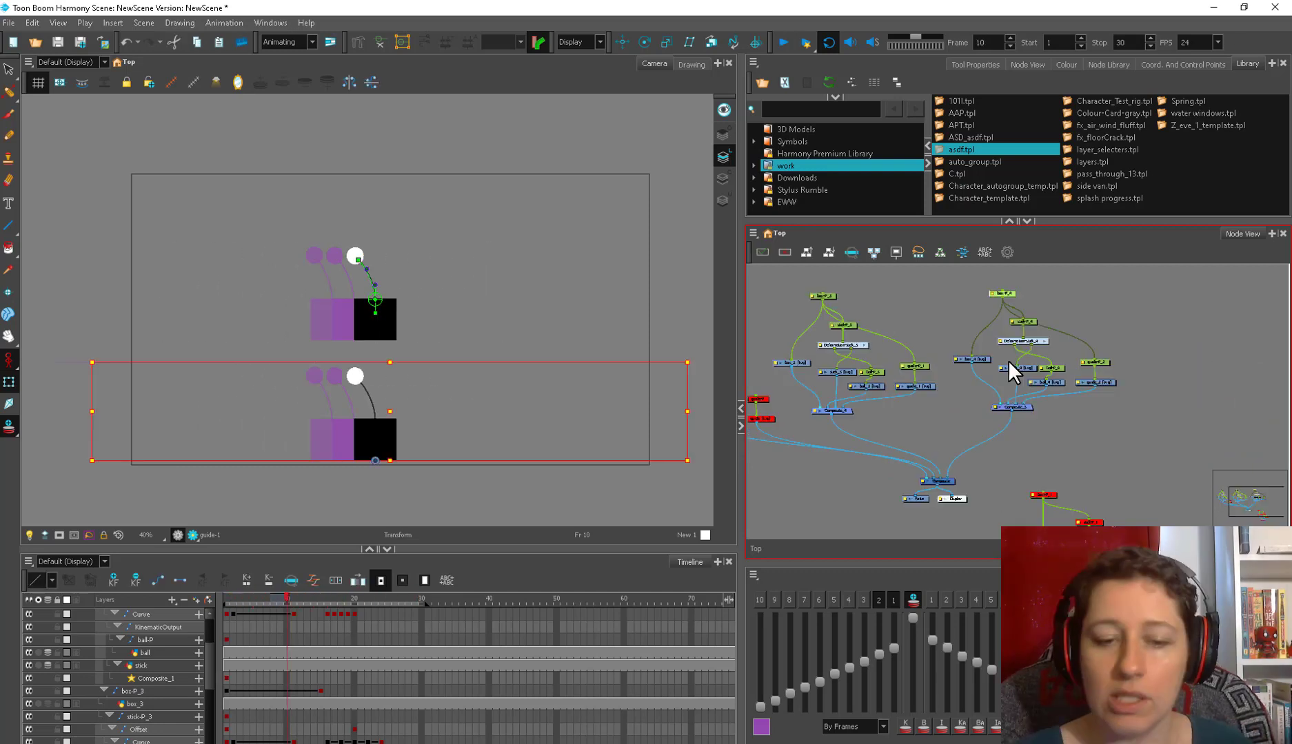
pyautogui.click(1044, 450)
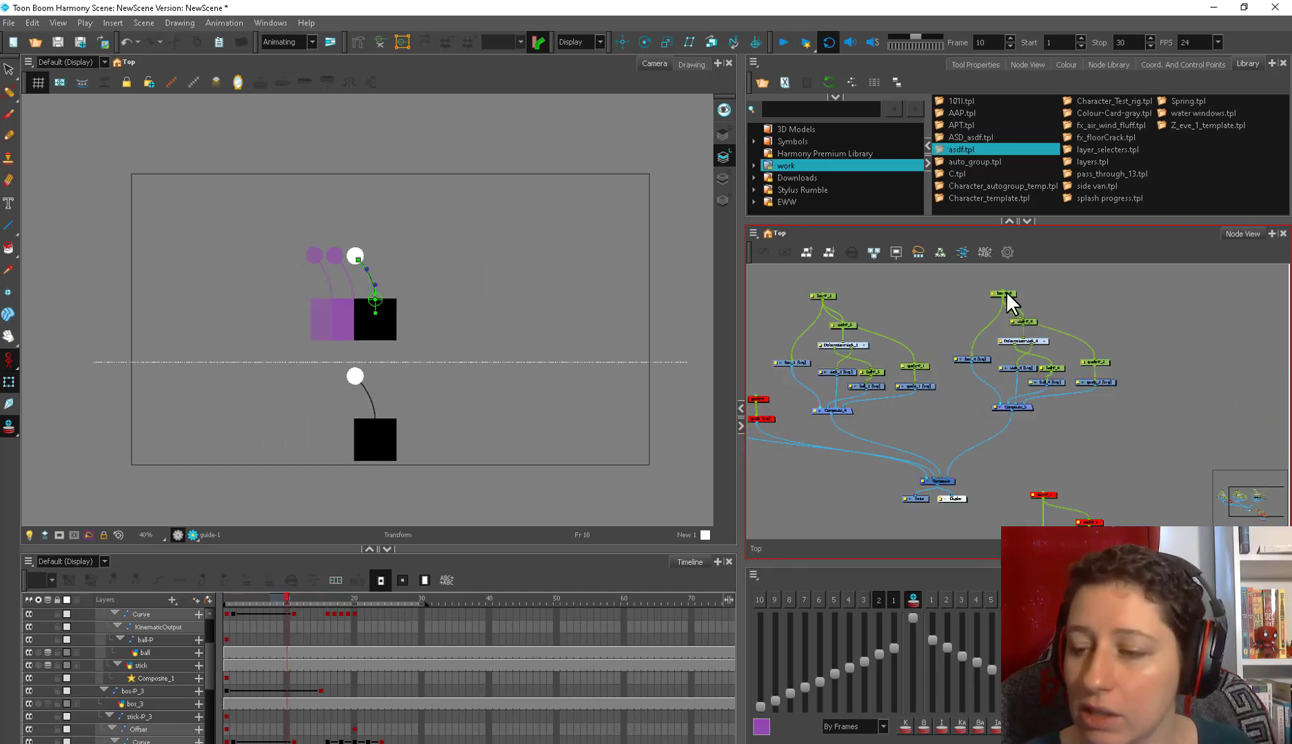
pyautogui.click(1007, 293)
pyautogui.press('space')
pyautogui.moveTo(402, 396); pyautogui.dragTo(395, 475)
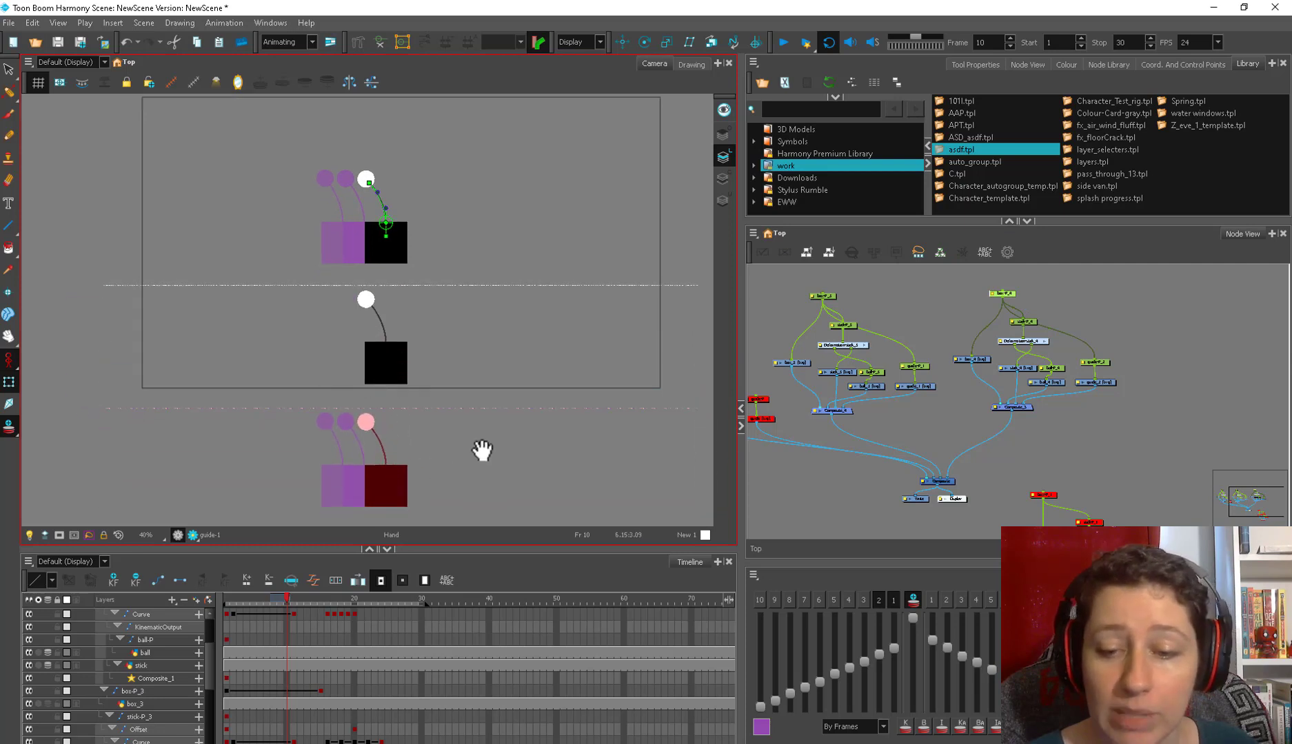
pyautogui.moveTo(481, 451); pyautogui.dragTo(476, 431)
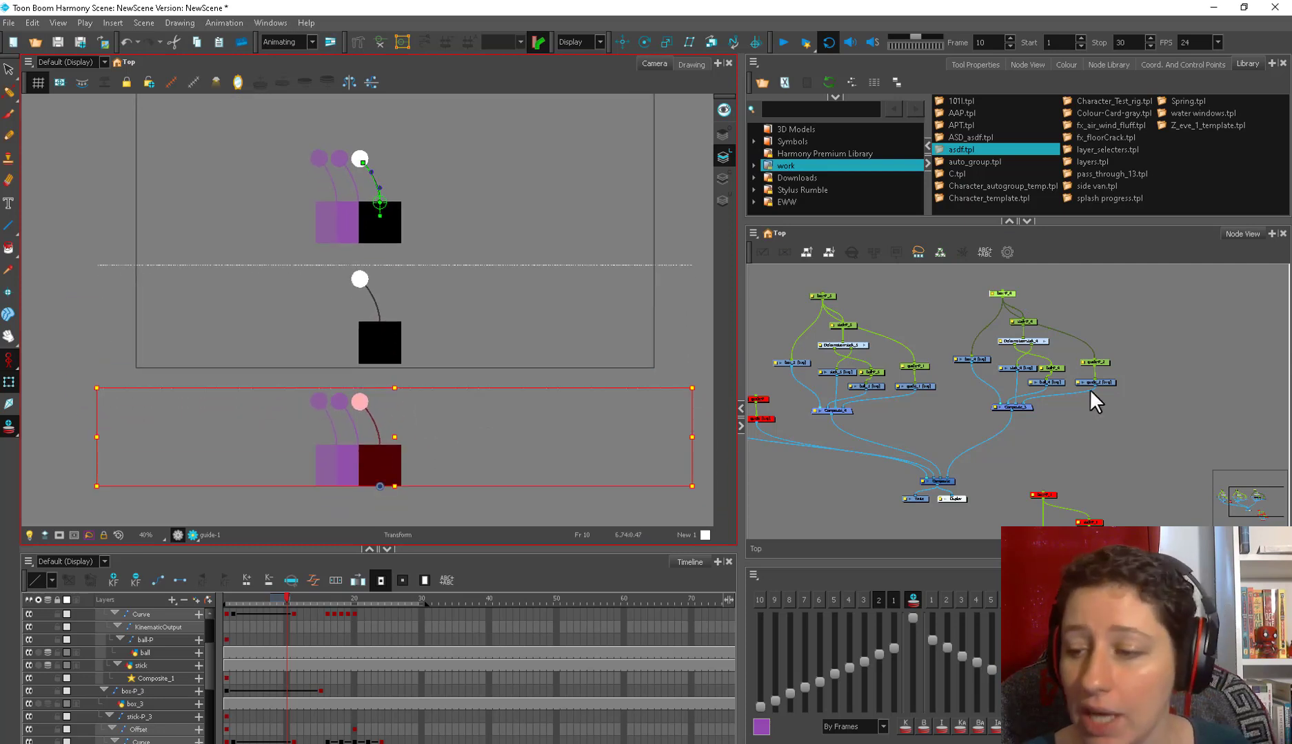
# Step: Select the third rig's box-P_4 peg, turn on Animate mode and go to the peg's keyframe on frame 15
pyautogui.click(1085, 397)
pyautogui.click(1000, 294)
pyautogui.click(321, 667)
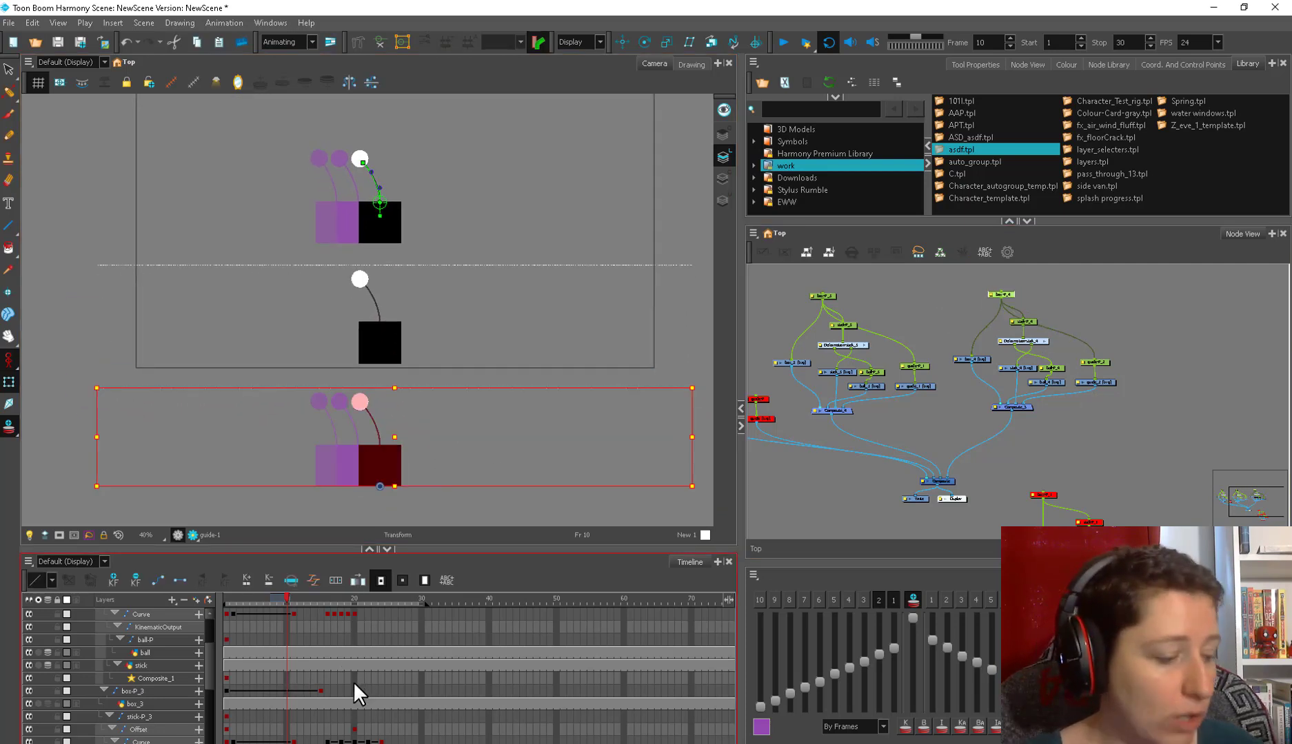
pyautogui.scroll(-3, 355, 683)
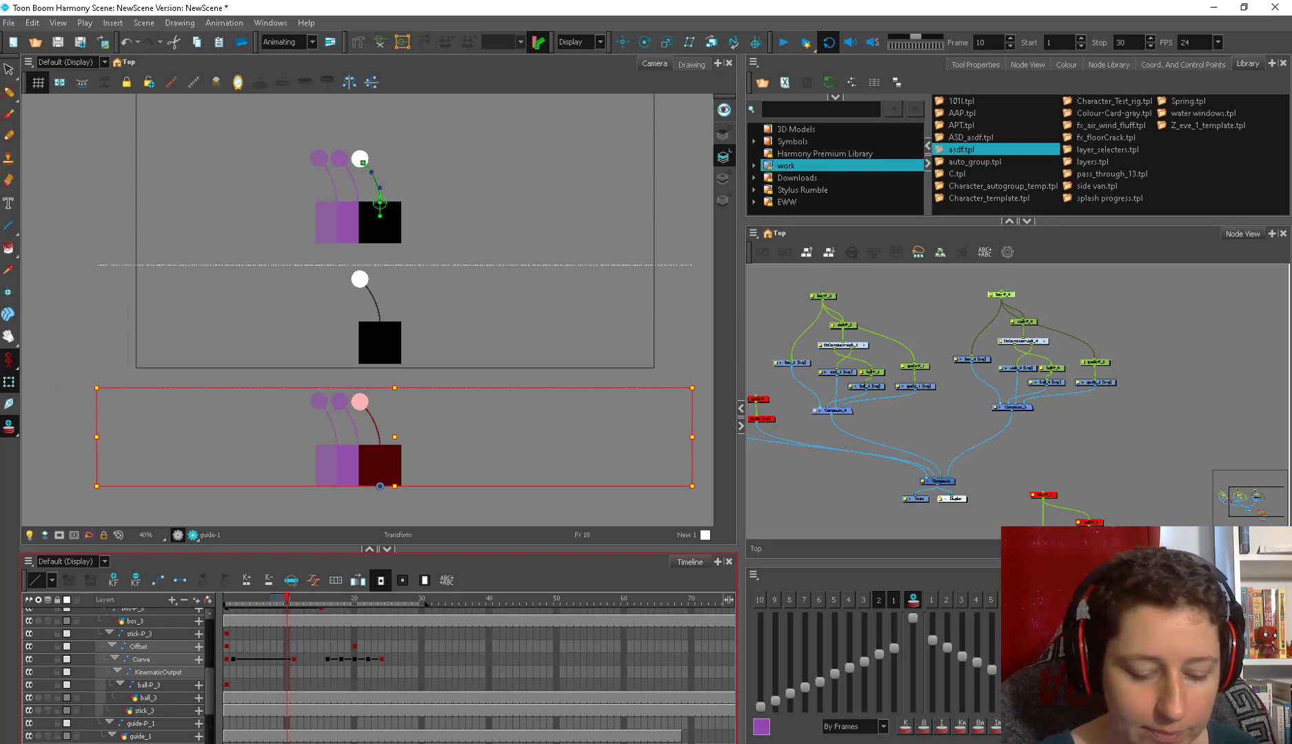
pyautogui.scroll(-4, 354, 683)
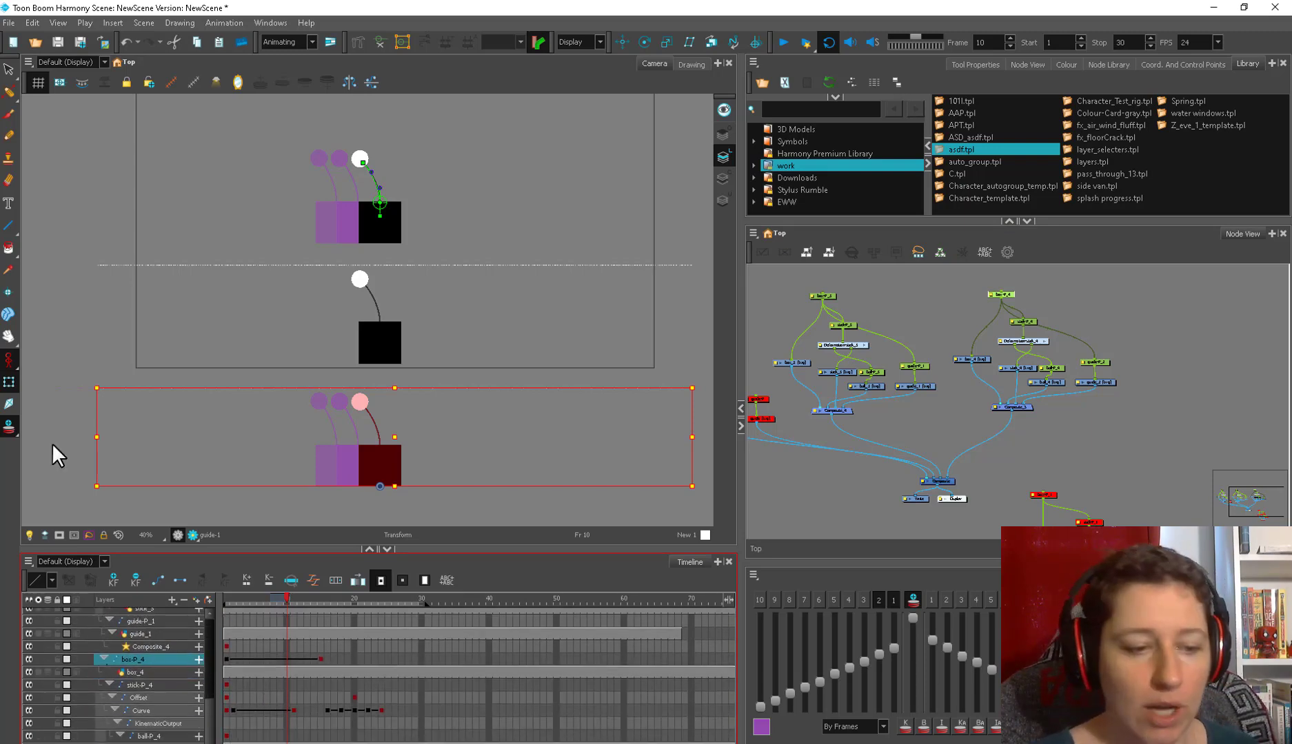
pyautogui.click(8, 359)
pyautogui.click(56, 355)
pyautogui.click(321, 659)
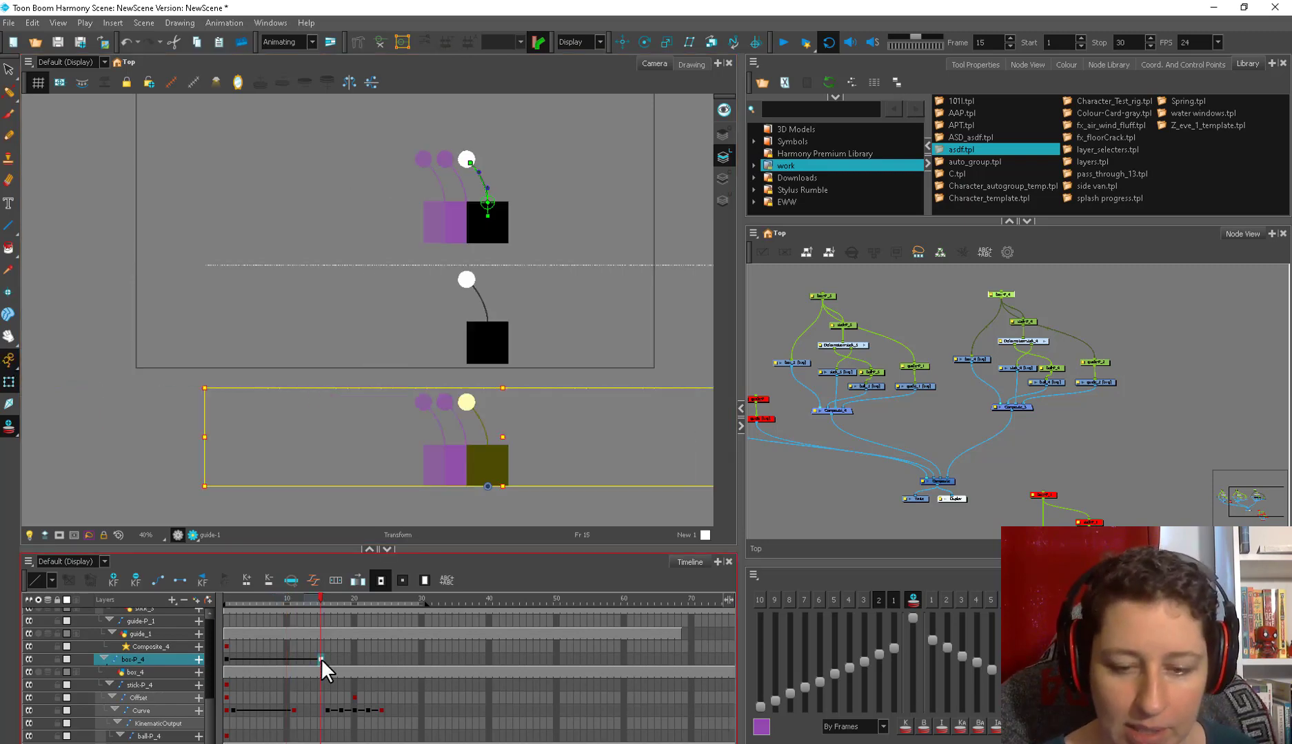
# Step: Disable the guide line nodes of the second and third rigs and set the playback stop to frame 27
pyautogui.click(860, 411)
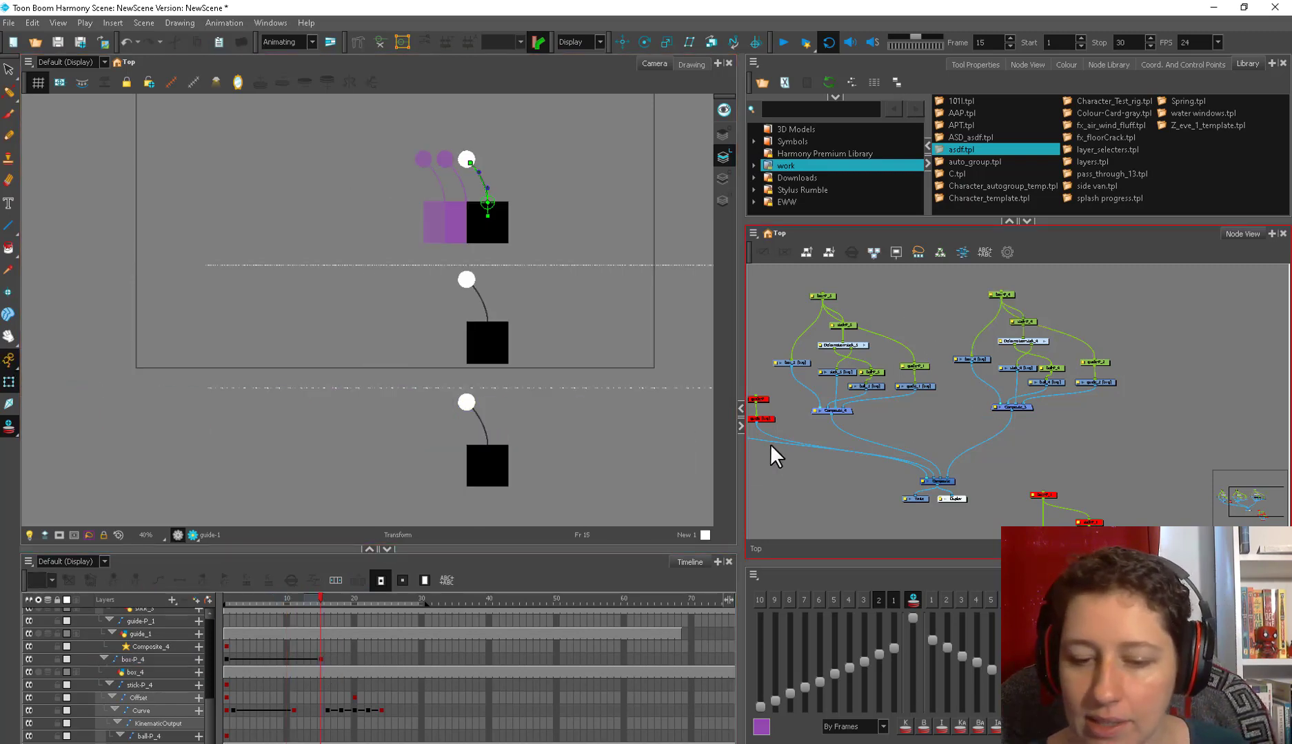
pyautogui.moveTo(260, 621); pyautogui.dragTo(295, 619)
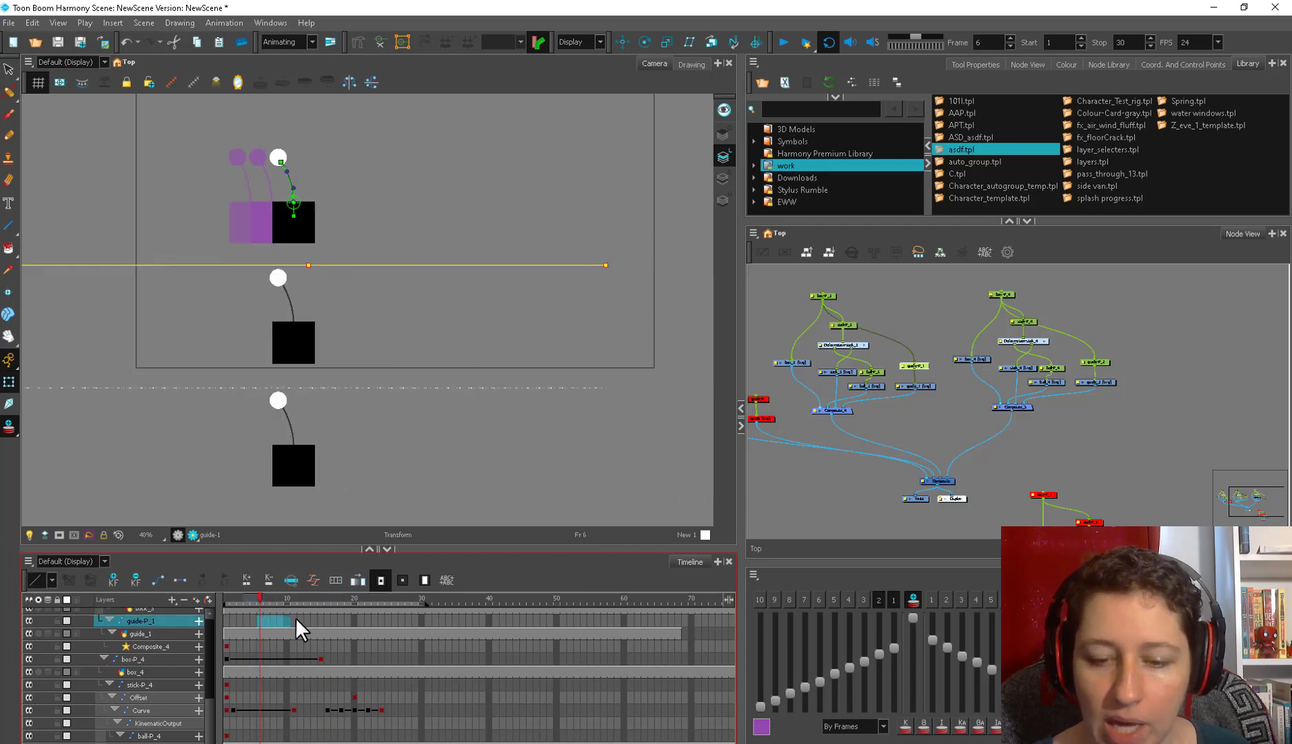
pyautogui.click(355, 598)
pyautogui.click(499, 461)
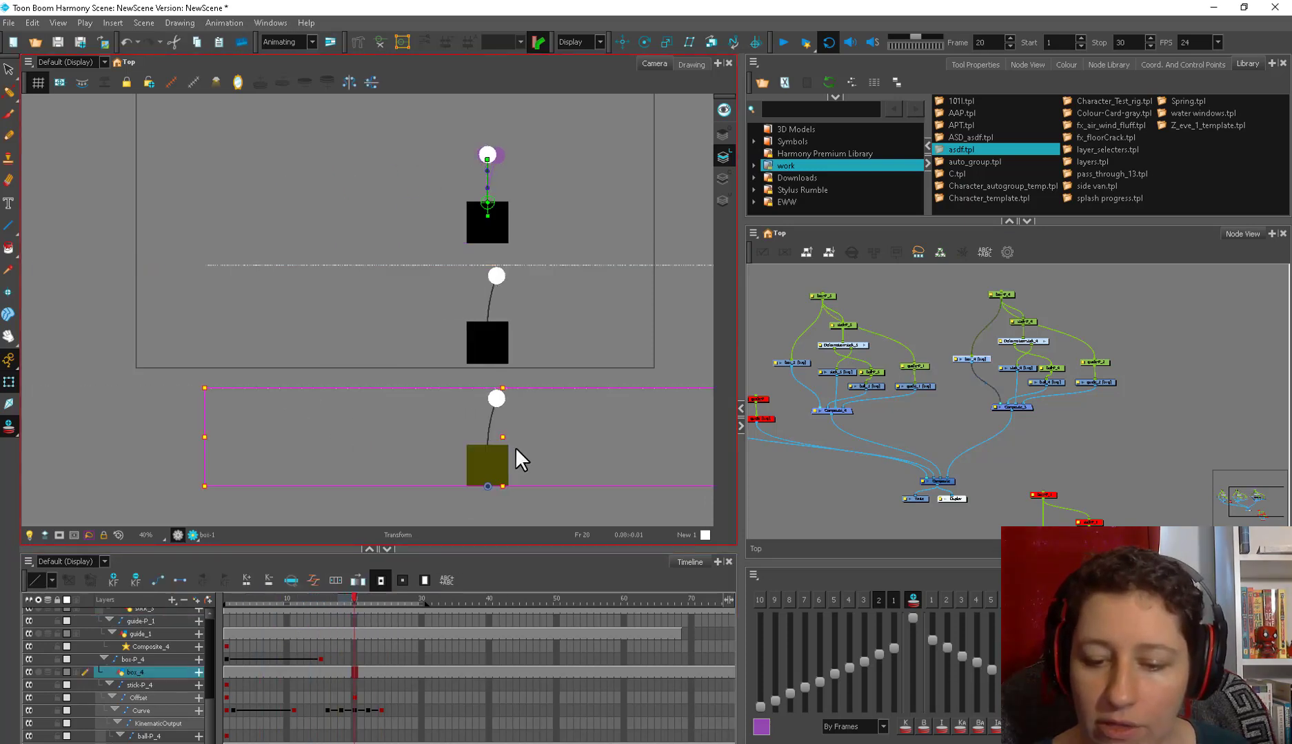
pyautogui.moveTo(1010, 298); pyautogui.dragTo(993, 292)
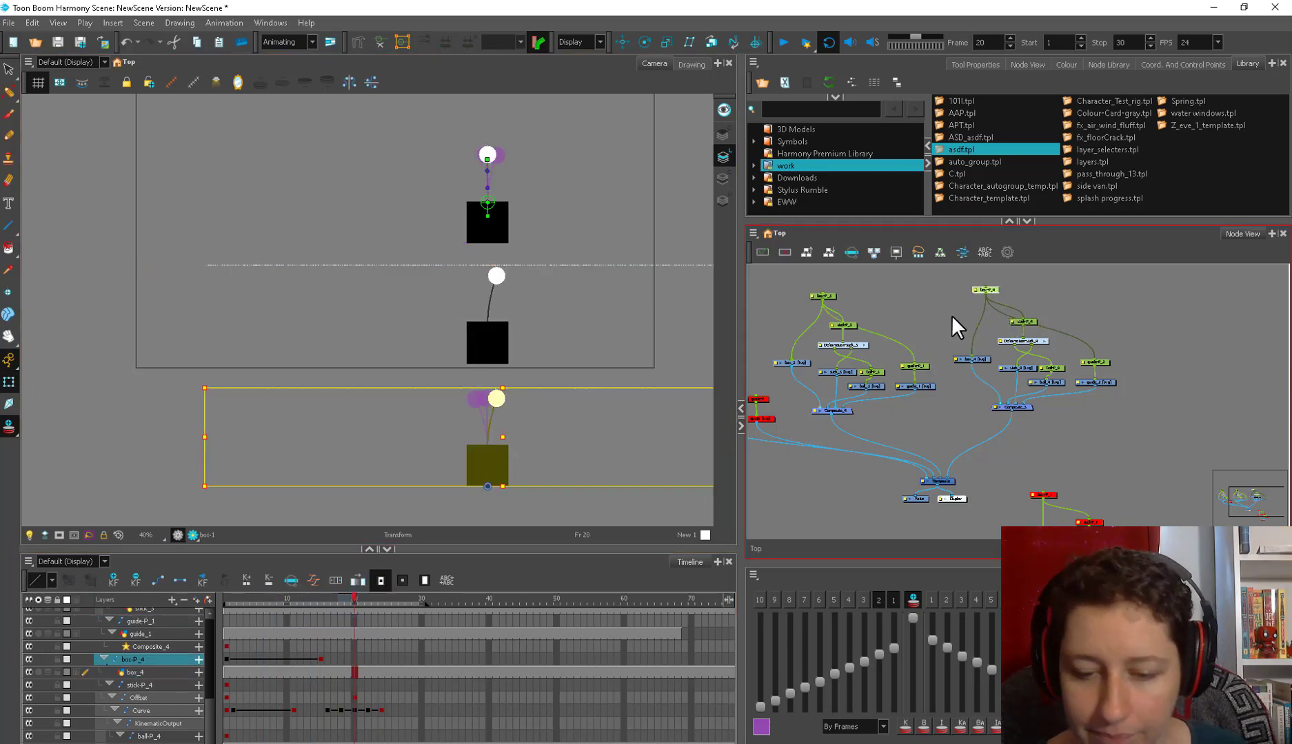
pyautogui.moveTo(401, 606); pyautogui.dragTo(401, 638)
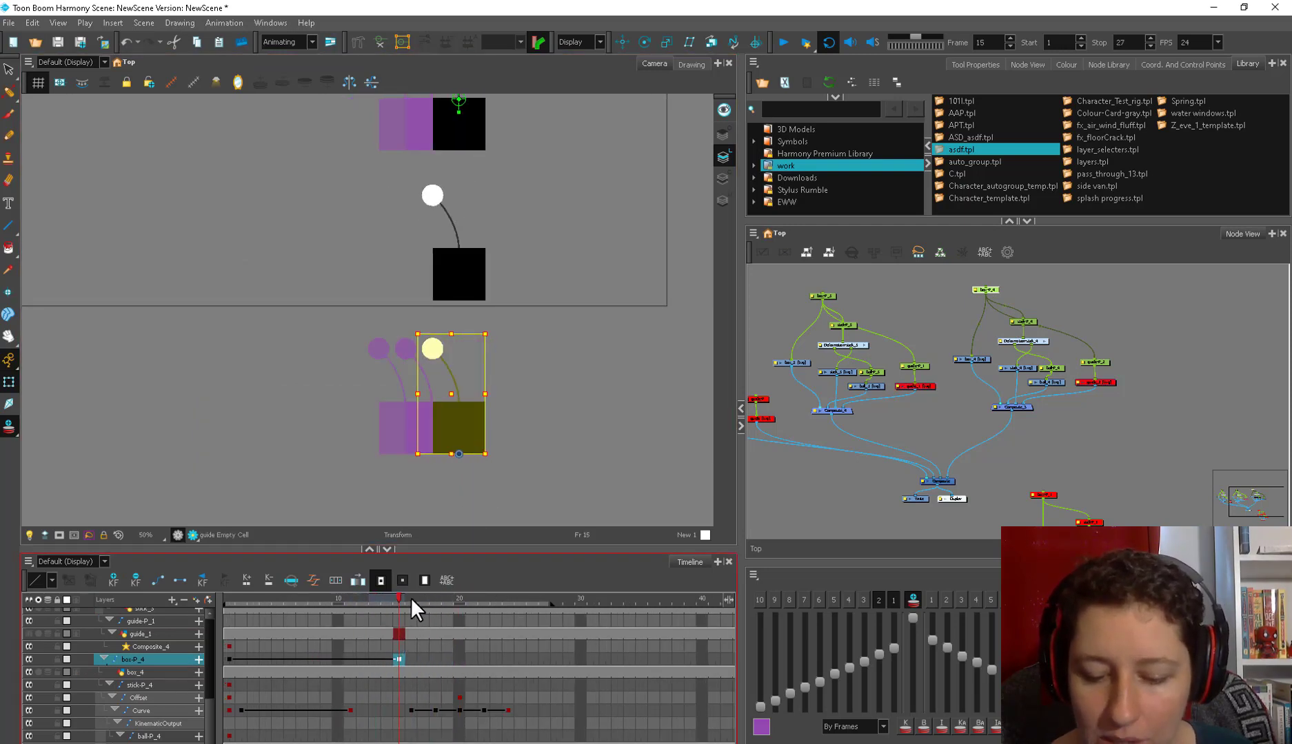
# Step: Skew the third rig forward through its box-P_4 peg on frame 16 and compare the pose with frame 15
pyautogui.click(450, 598)
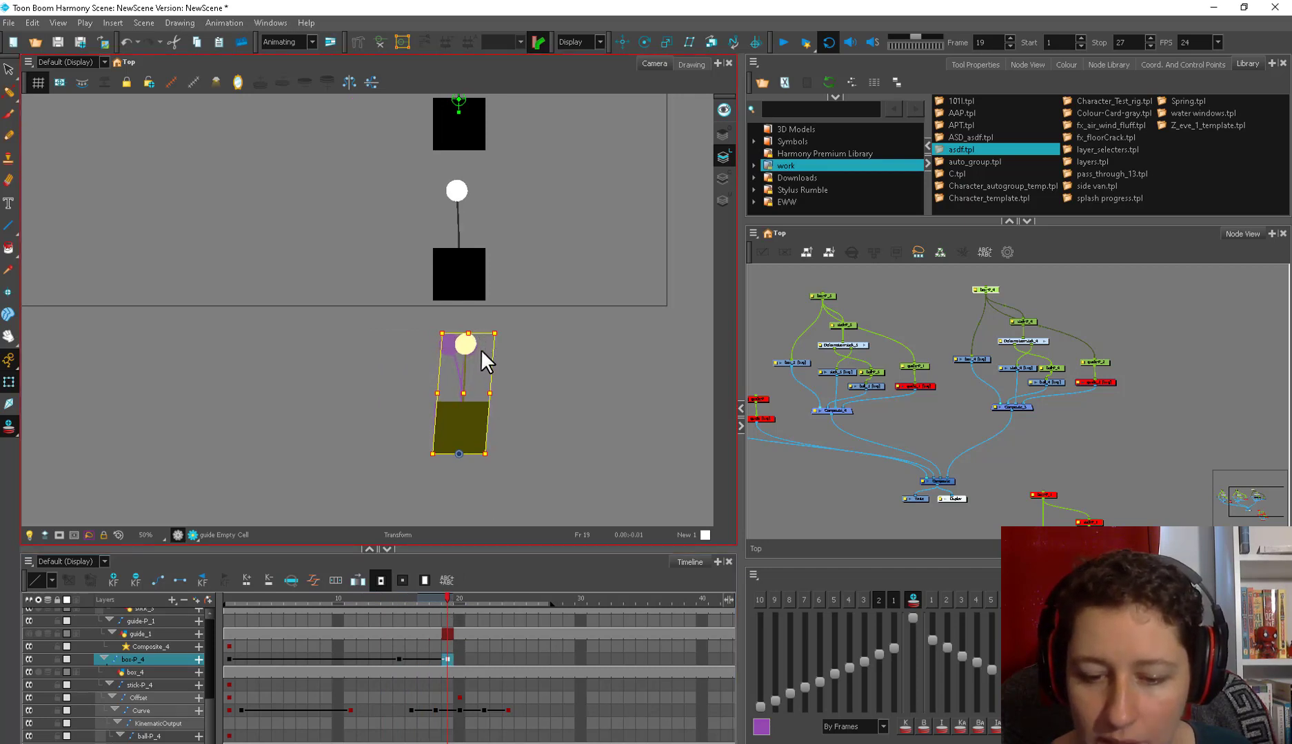
pyautogui.click(410, 672)
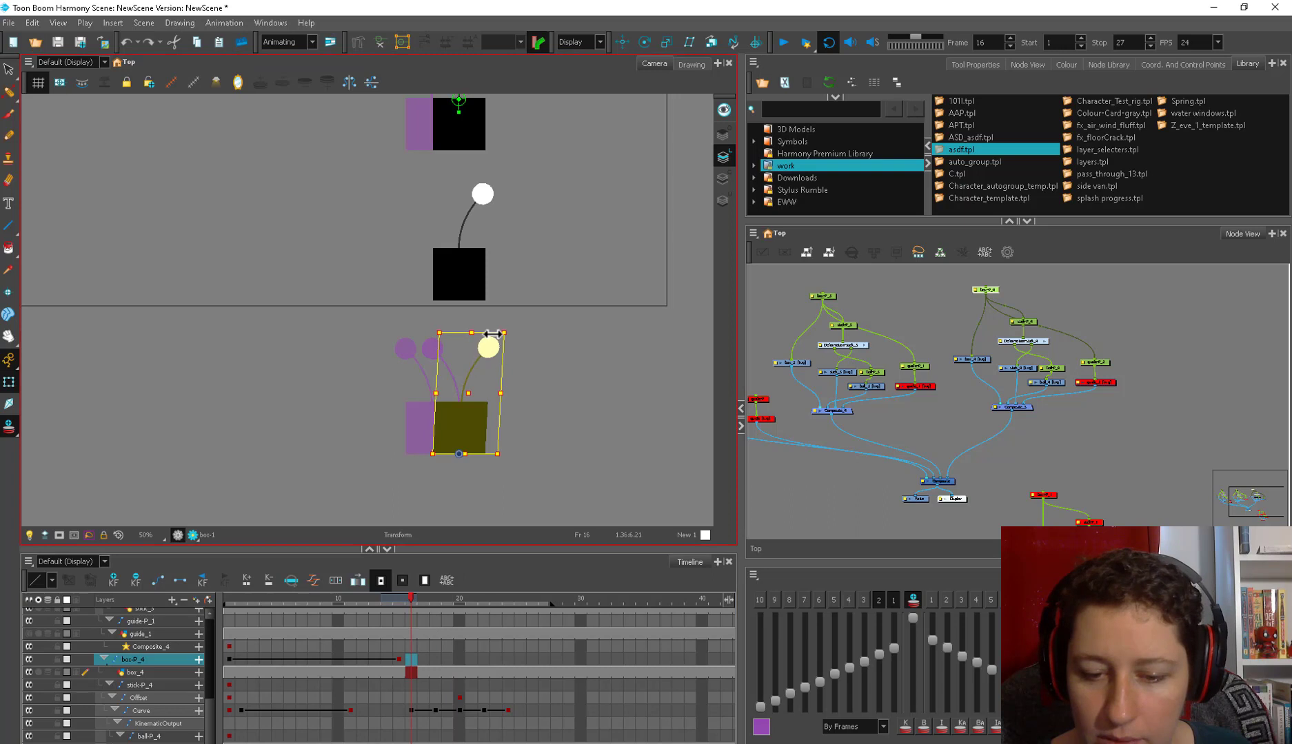
pyautogui.click(400, 660)
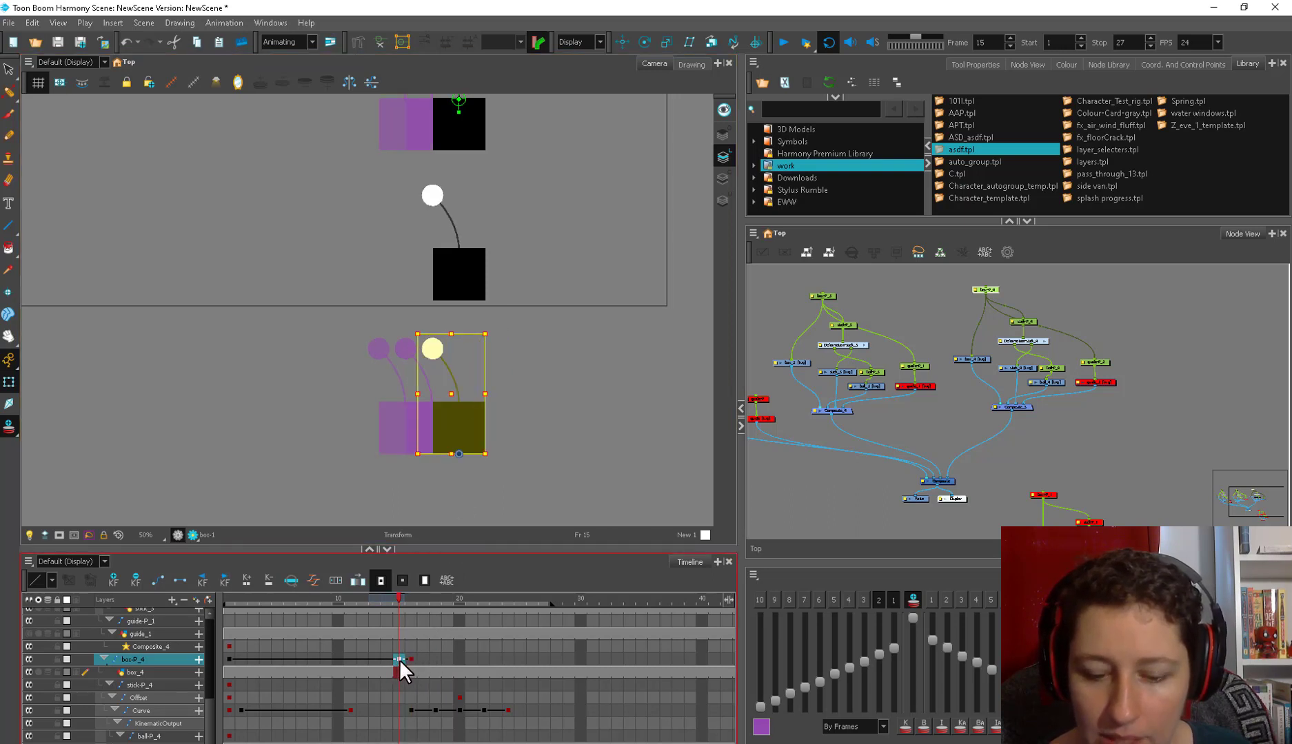
pyautogui.click(407, 659)
pyautogui.click(400, 659)
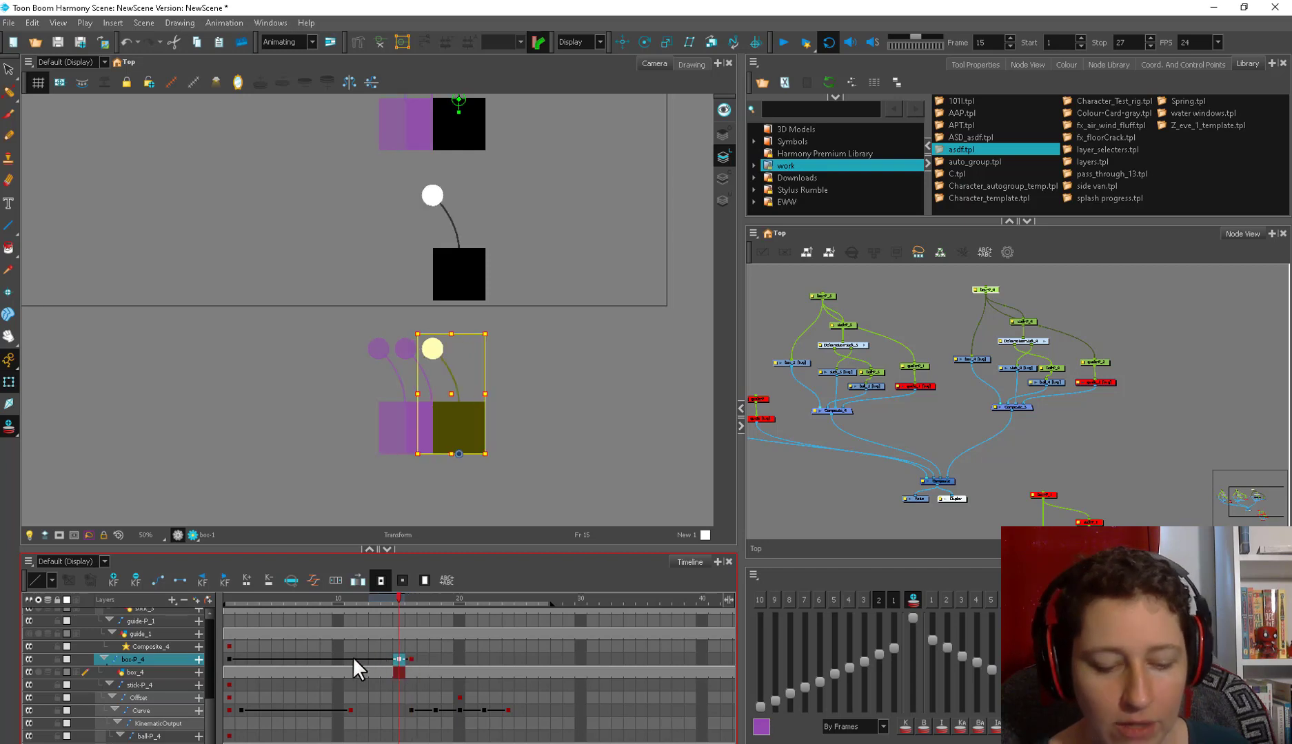
# Step: Straighten the third rig's skew with a box-P_4 keyframe on frame 20 and check the frames around it
pyautogui.scroll(-3, 103, 661)
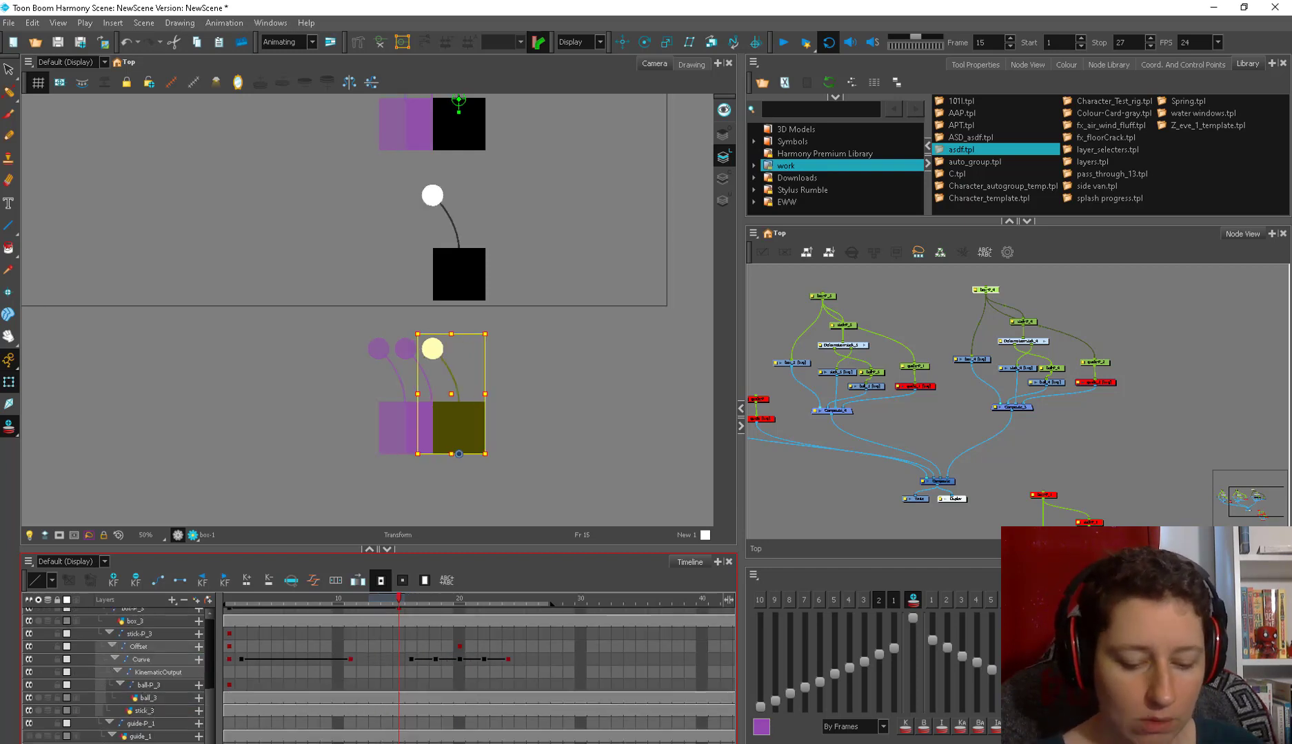
pyautogui.scroll(-3, 380, 675)
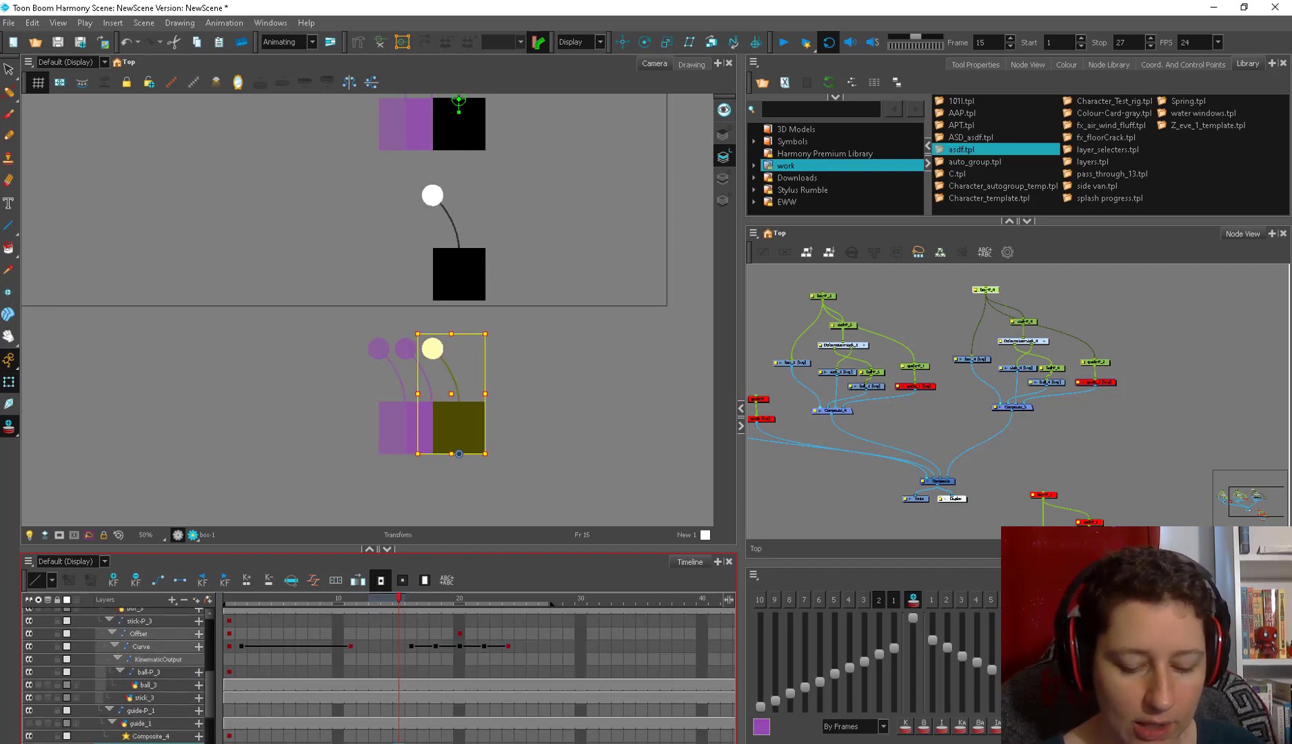
pyautogui.scroll(3, 107, 707)
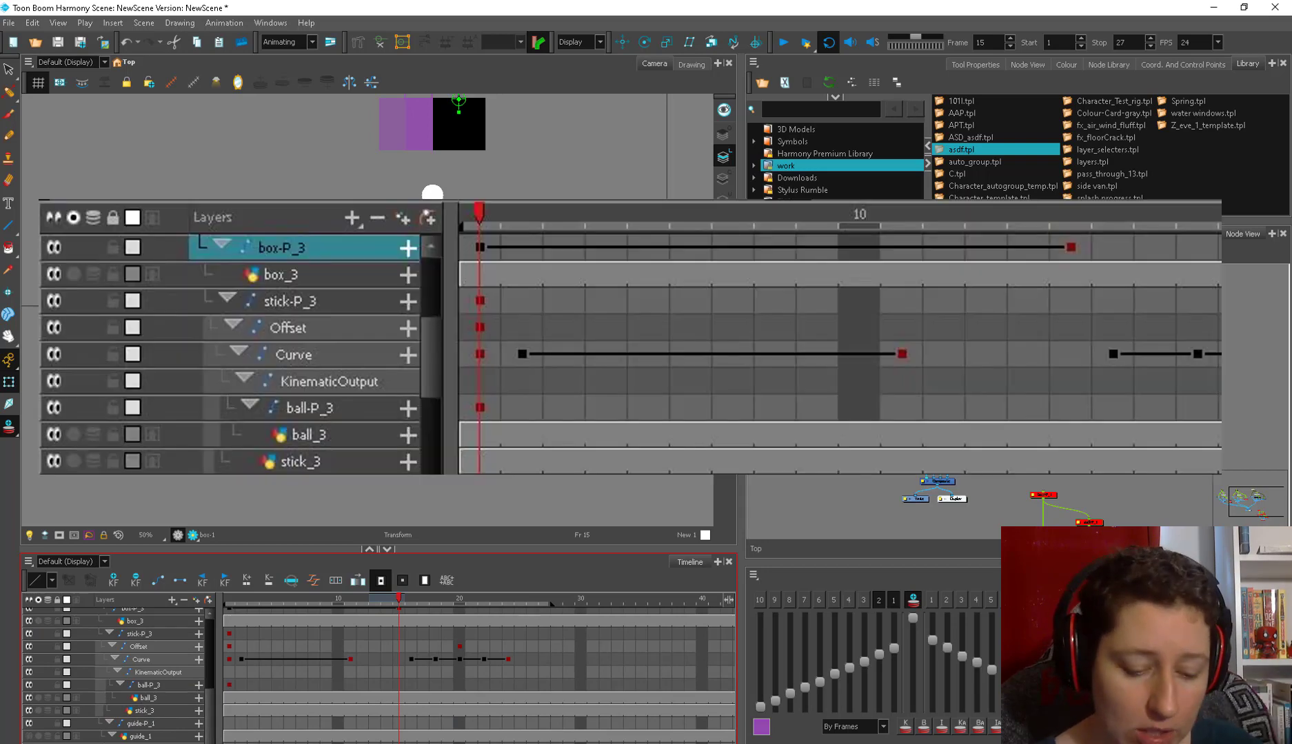
pyautogui.moveTo(211, 696); pyautogui.dragTo(211, 742)
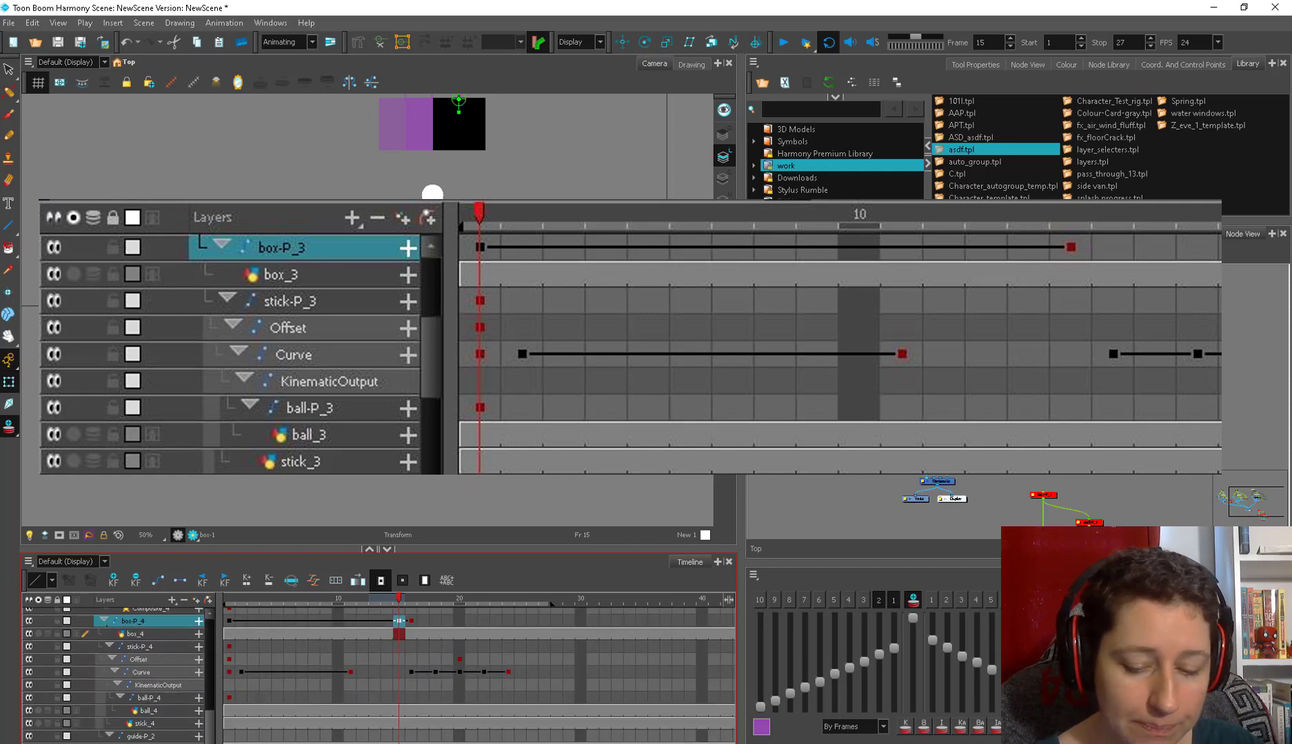
pyautogui.click(400, 622)
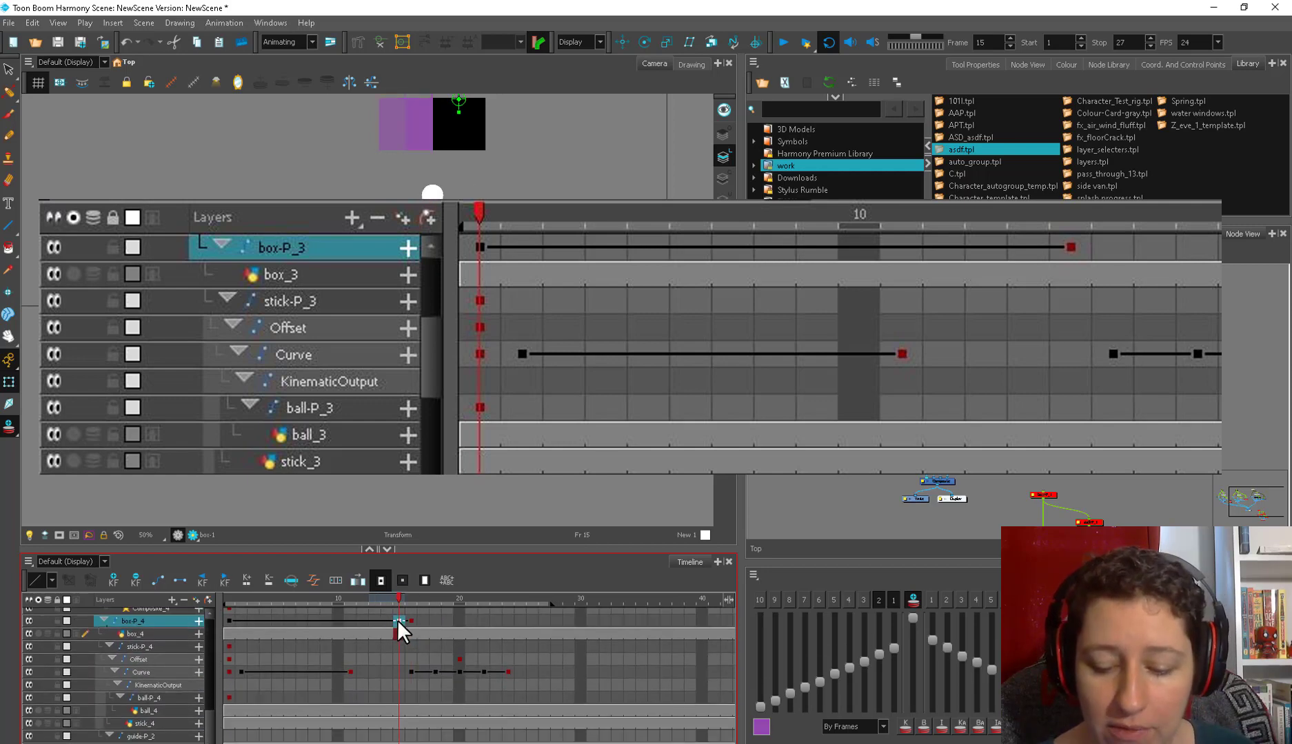
pyautogui.moveTo(398, 619); pyautogui.dragTo(466, 619)
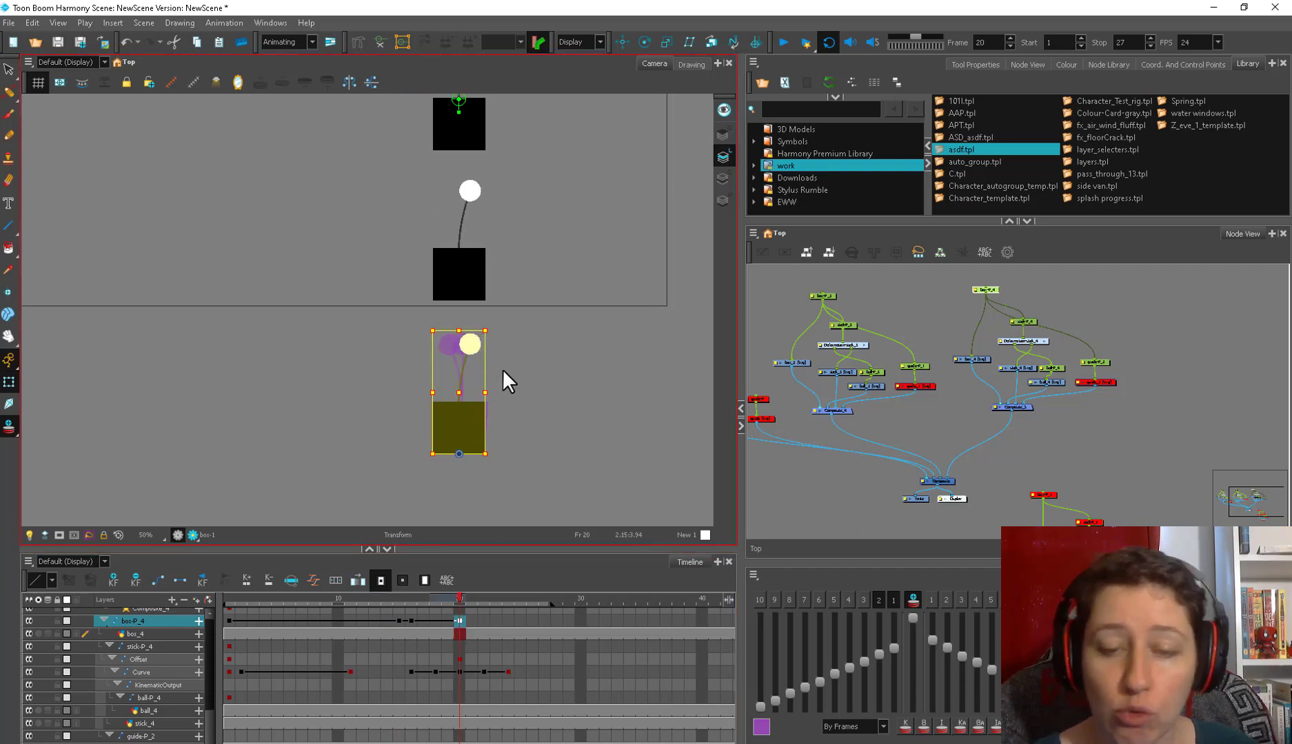
pyautogui.click(459, 659)
pyautogui.moveTo(421, 604); pyautogui.dragTo(471, 604)
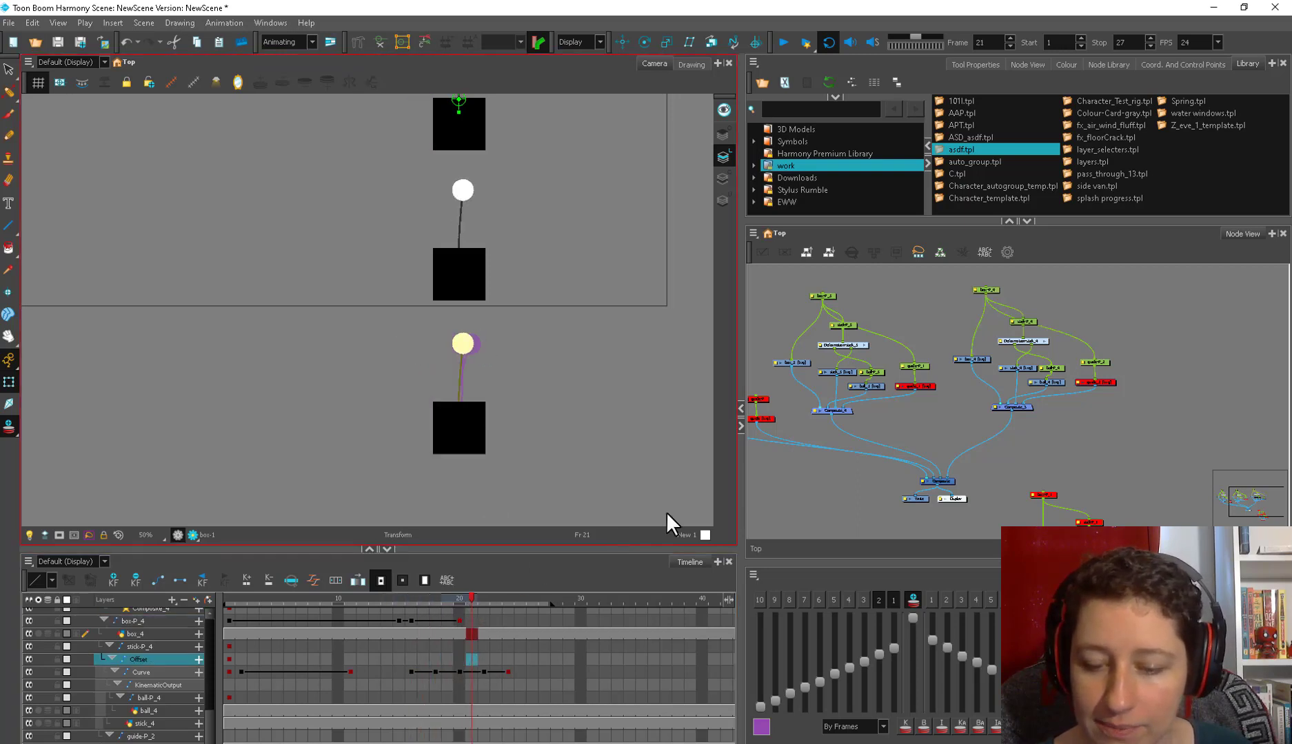
# Step: Shift box-P_4's upright keyframe to frame 18 and play the animation to check the skew timing
pyautogui.click(779, 476)
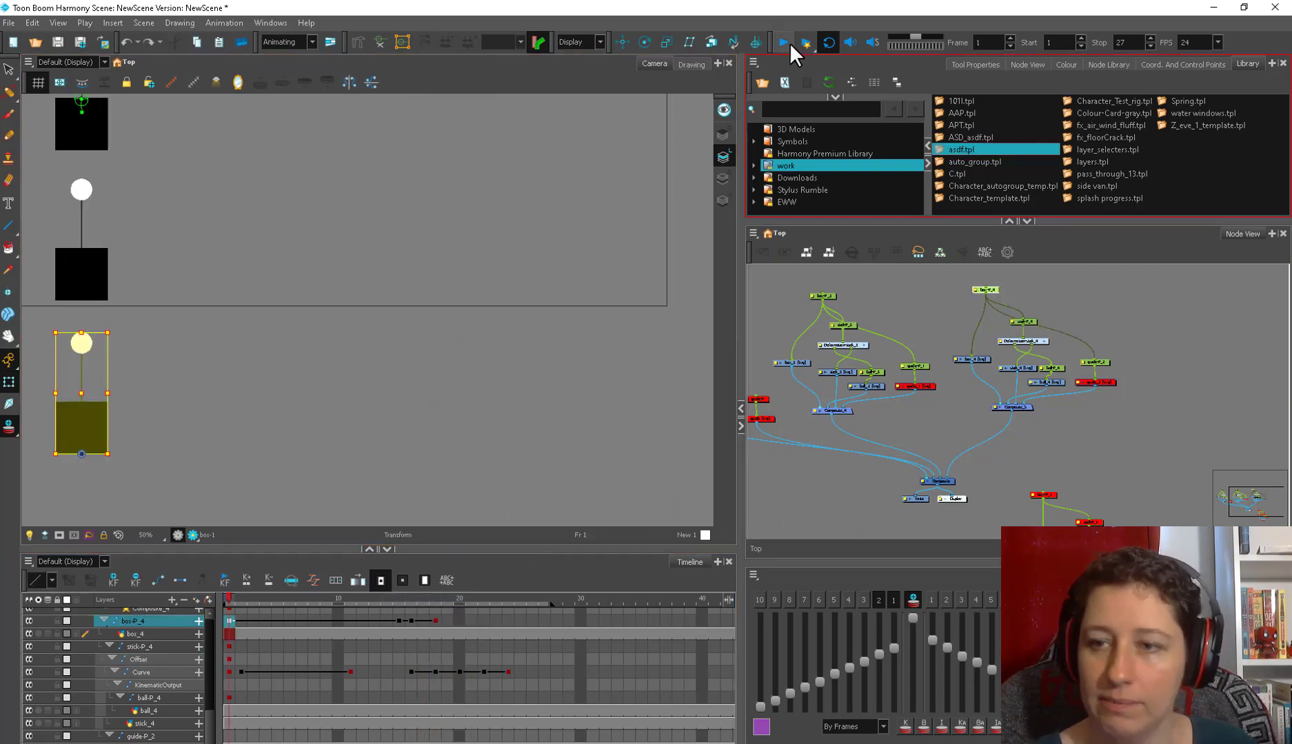
pyautogui.click(786, 44)
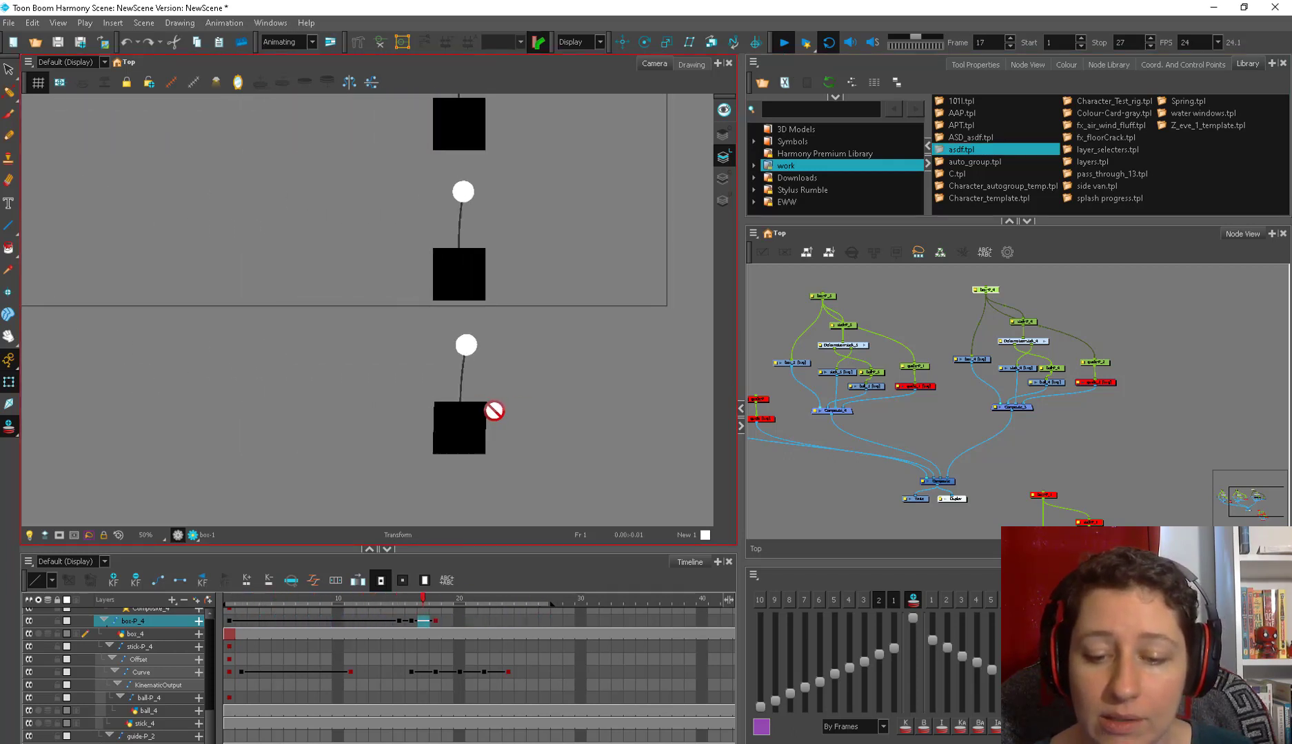
pyautogui.click(784, 42)
# Step: Rework the third rig's skew wobble with a stronger lean on frame 16, a slight backward lean on frame 19 and upright on frame 22
pyautogui.click(423, 603)
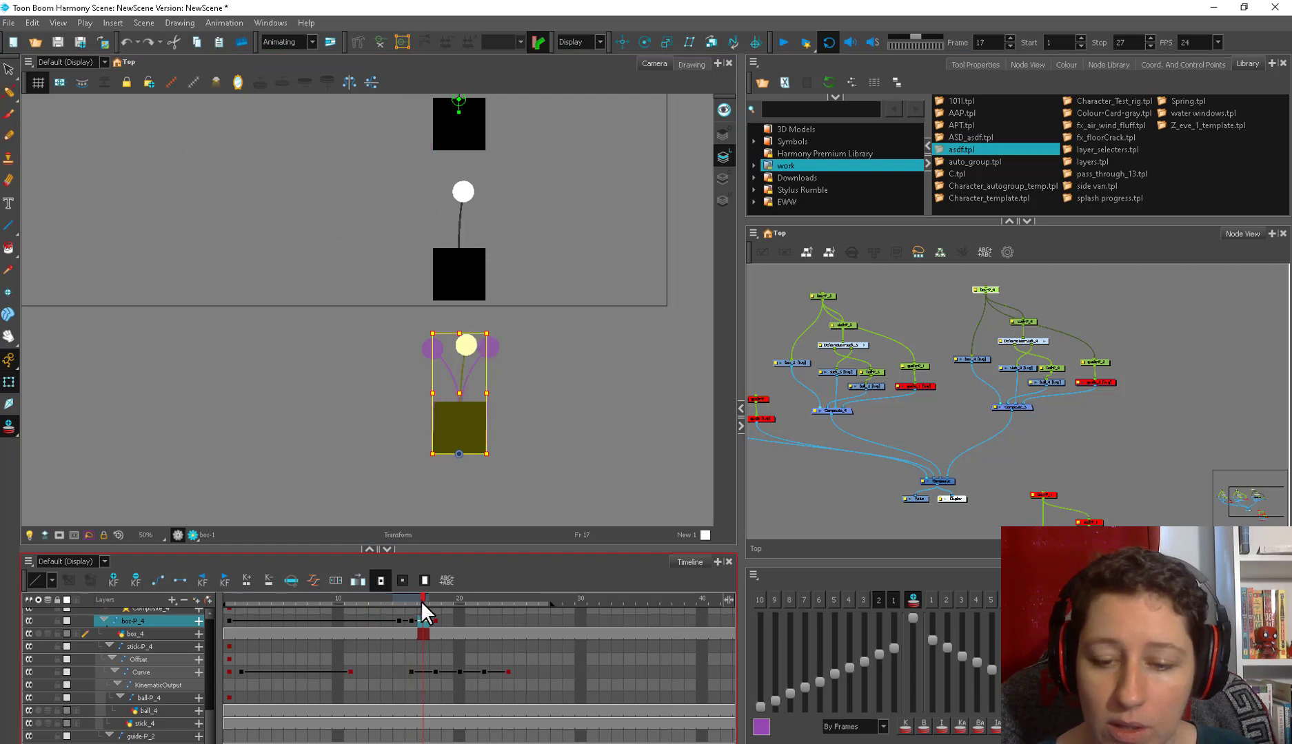
pyautogui.moveTo(419, 605); pyautogui.dragTo(435, 600)
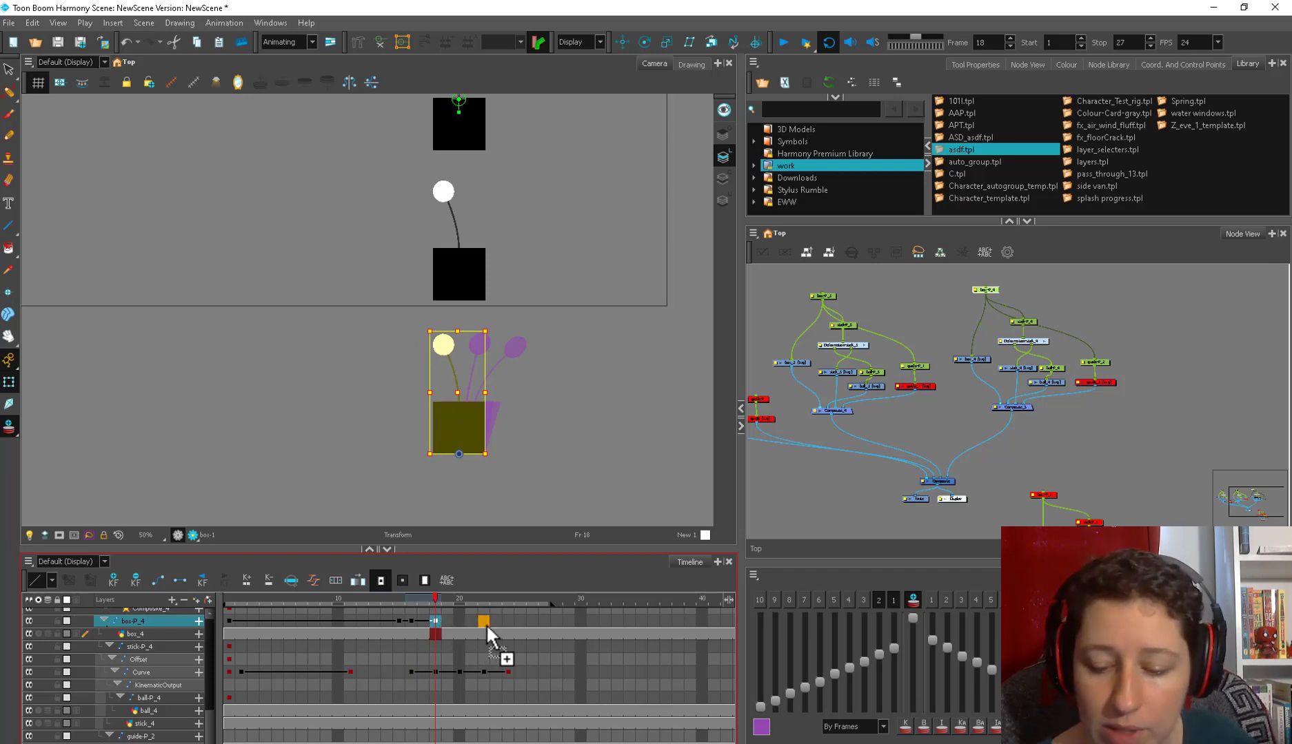
pyautogui.moveTo(487, 626)
pyautogui.mouseDown()
pyautogui.moveTo(436, 622)
pyautogui.moveTo(490, 605)
pyautogui.moveTo(406, 604)
pyautogui.moveTo(489, 600)
pyautogui.moveTo(447, 600)
pyautogui.mouseUp()
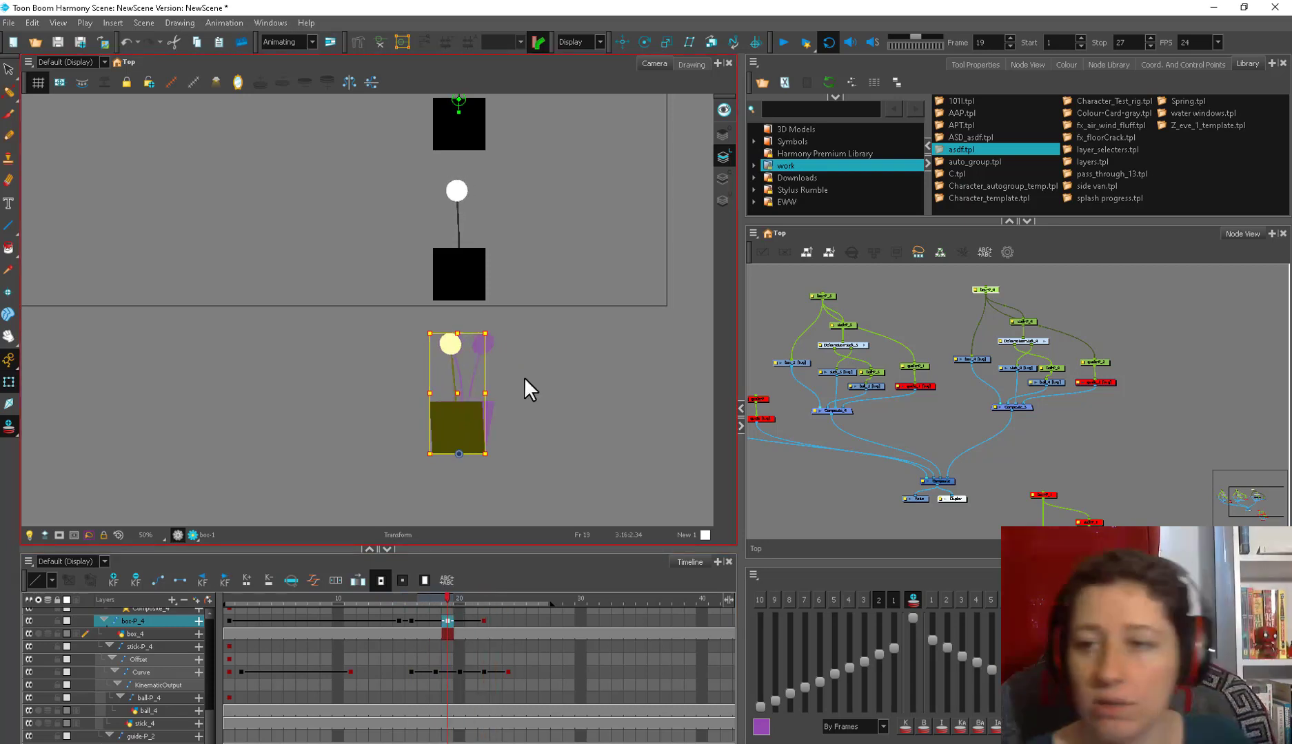
pyautogui.click(783, 43)
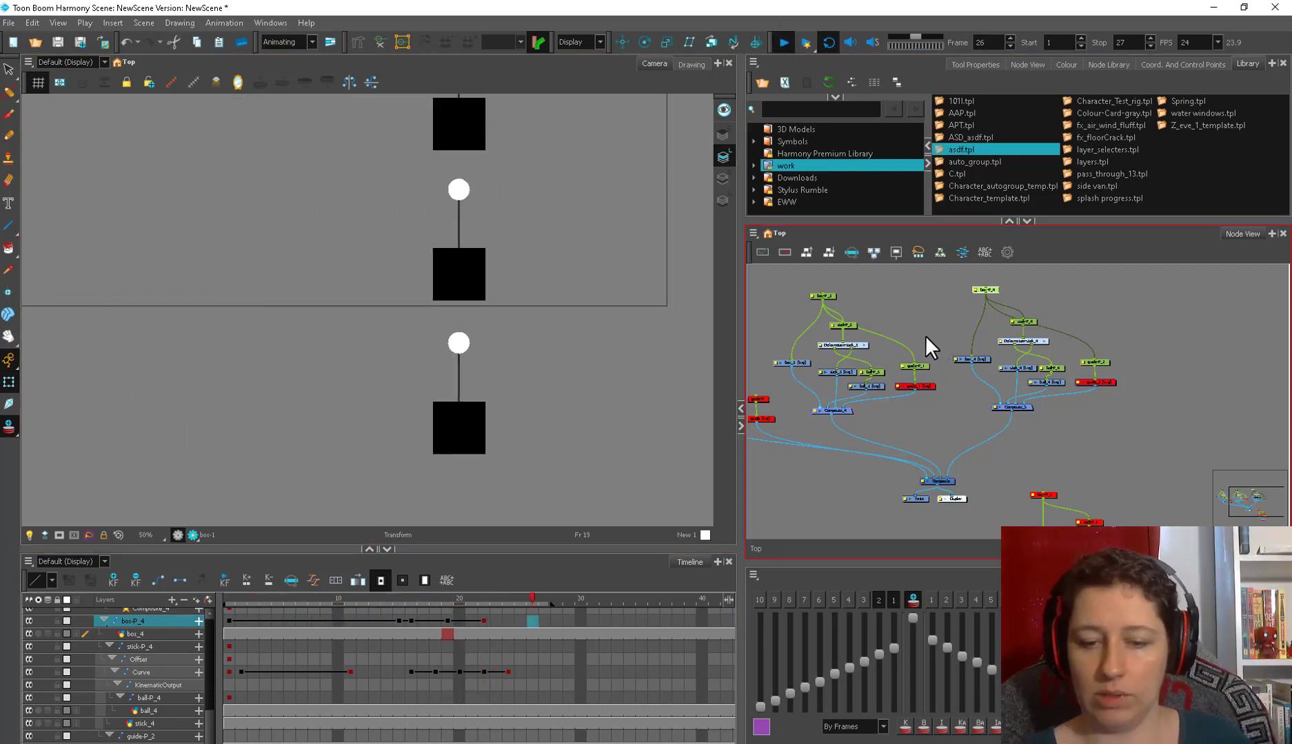
# Step: Squash the skewed third rig slightly on frame 16, and scrub and play the animation to compare all three rigs
pyautogui.rightClick(594, 432)
pyautogui.click(944, 328)
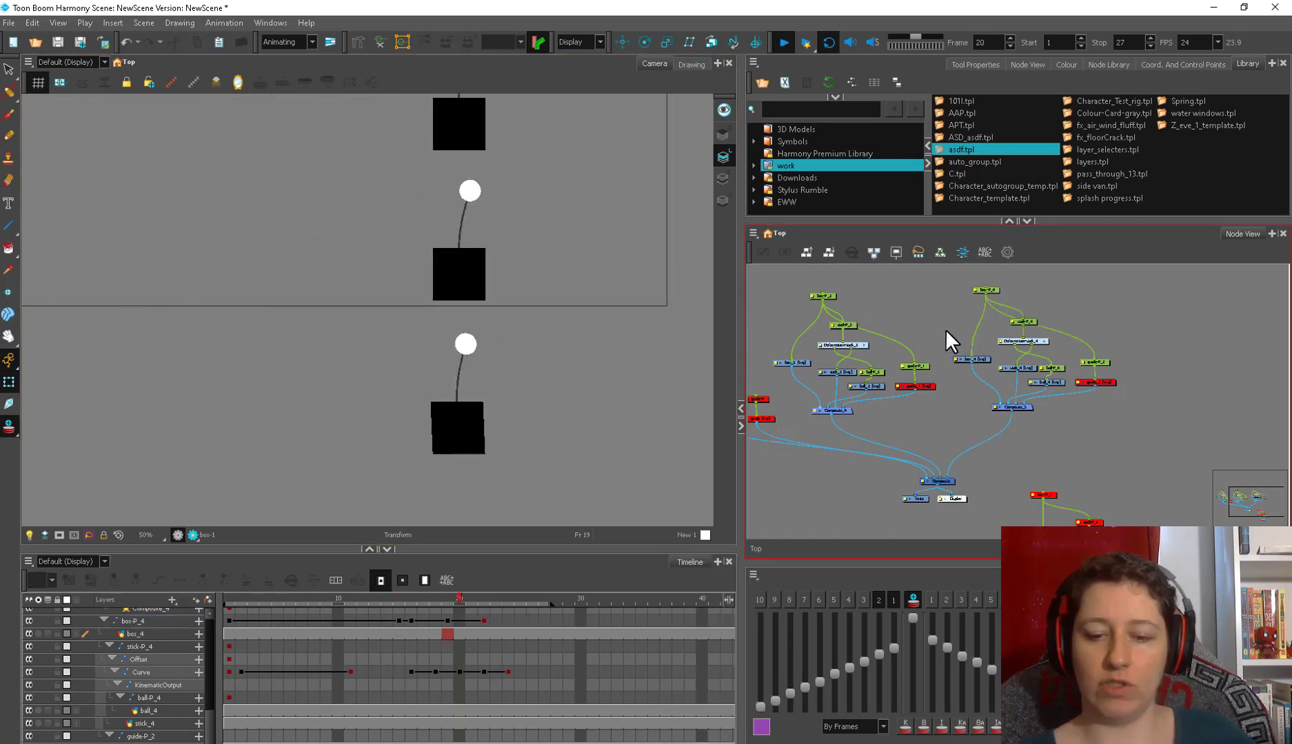
pyautogui.click(499, 352)
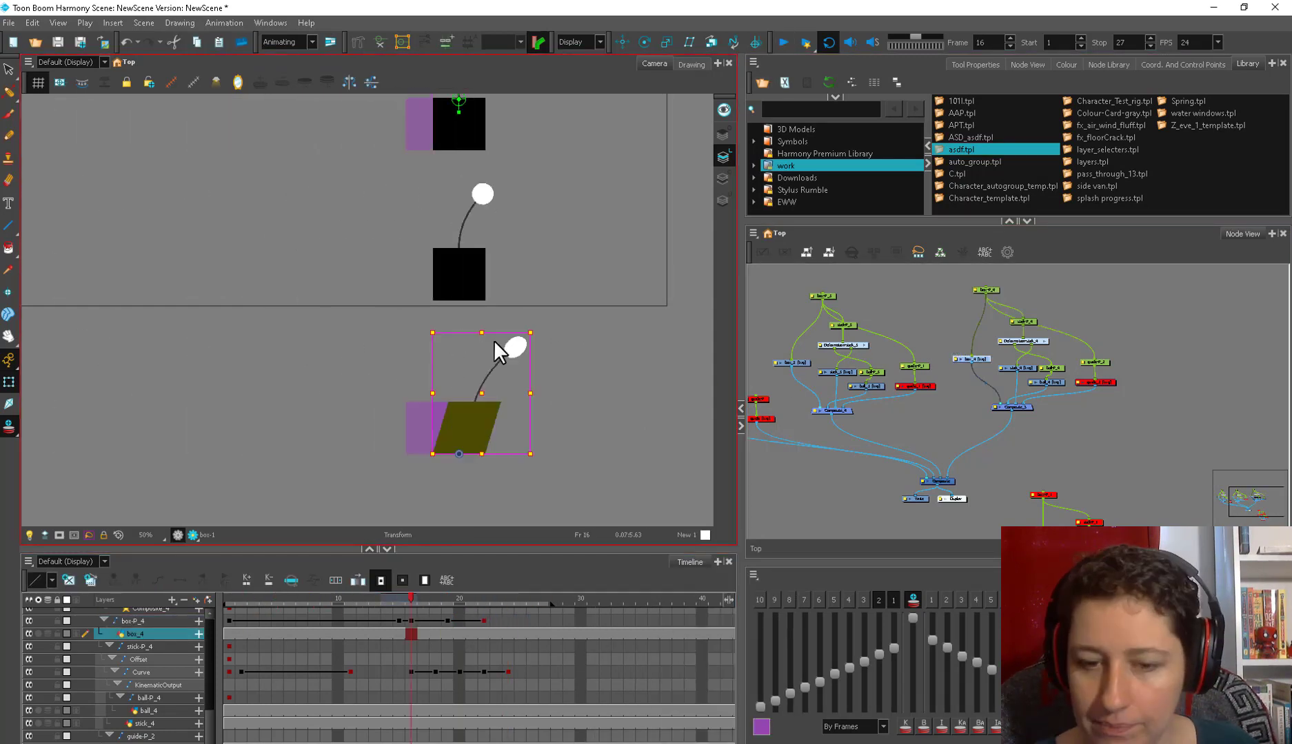
pyautogui.press('b')
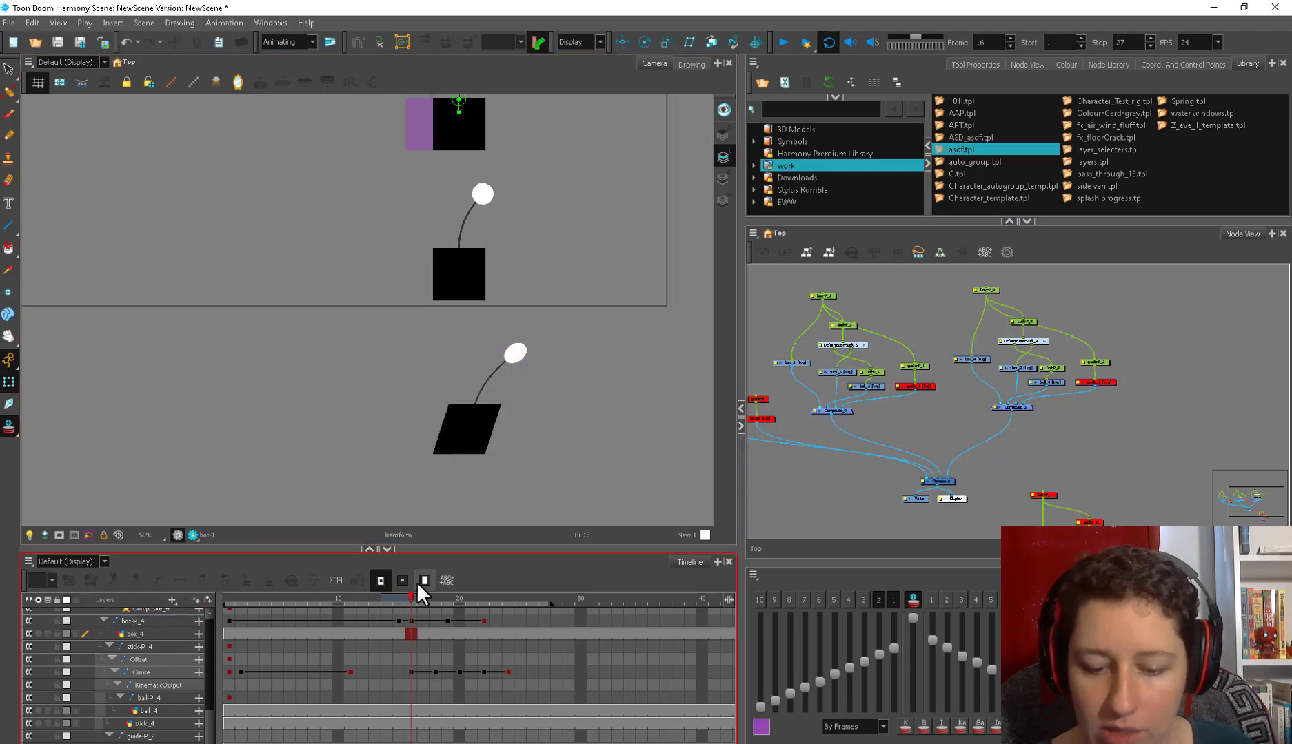
pyautogui.click(403, 597)
pyautogui.click(429, 600)
pyautogui.moveTo(430, 599); pyautogui.dragTo(402, 604)
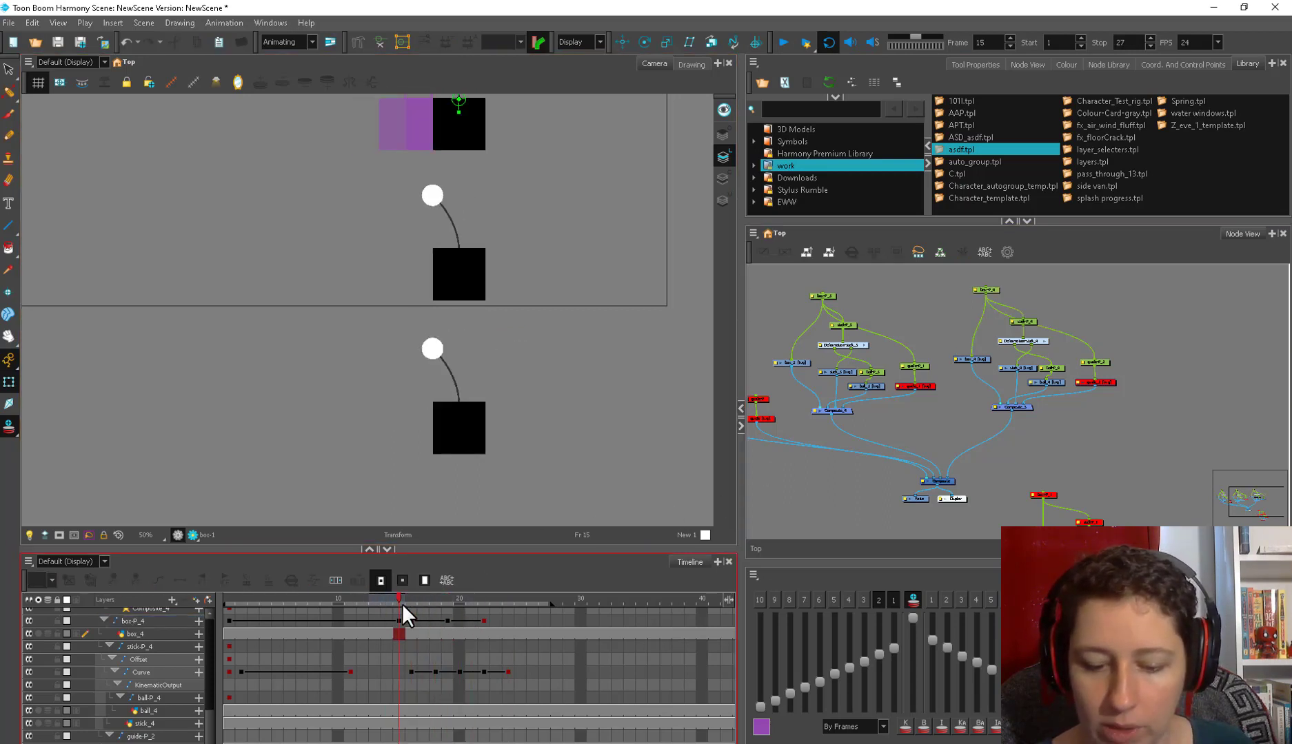
pyautogui.click(773, 49)
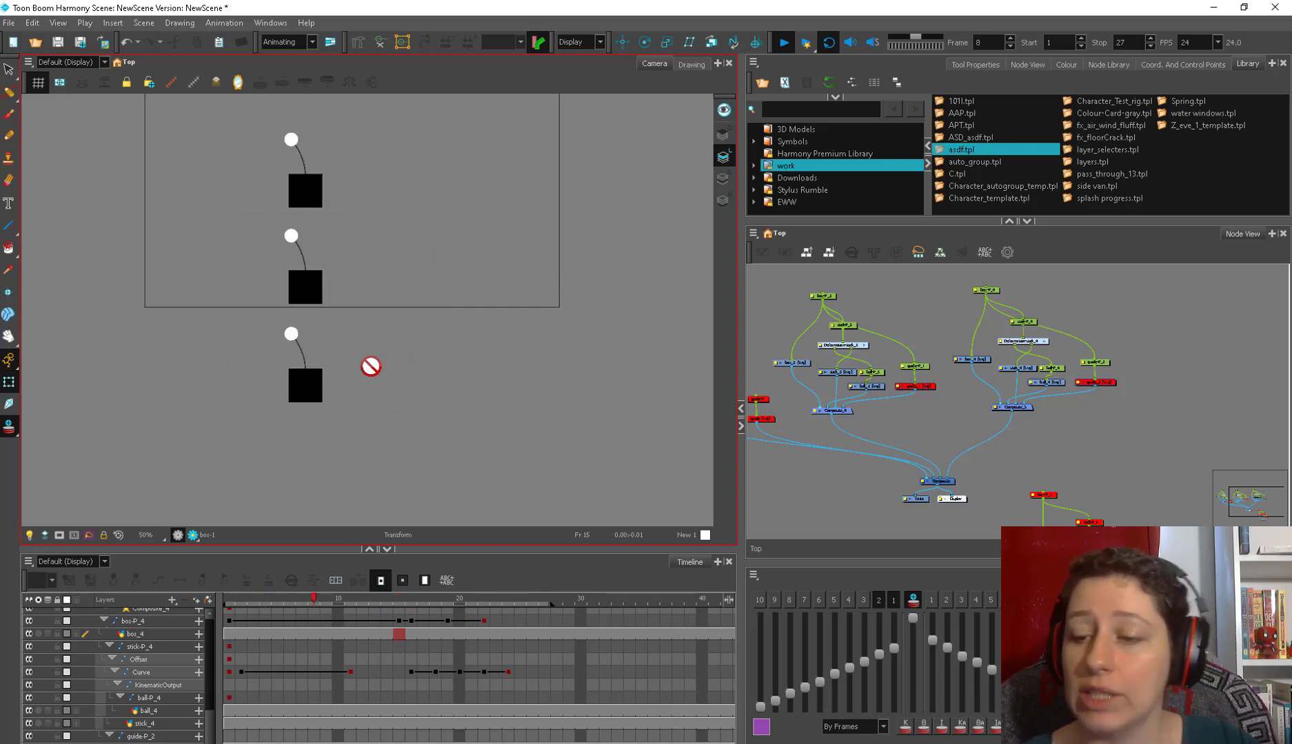
pyautogui.click(781, 43)
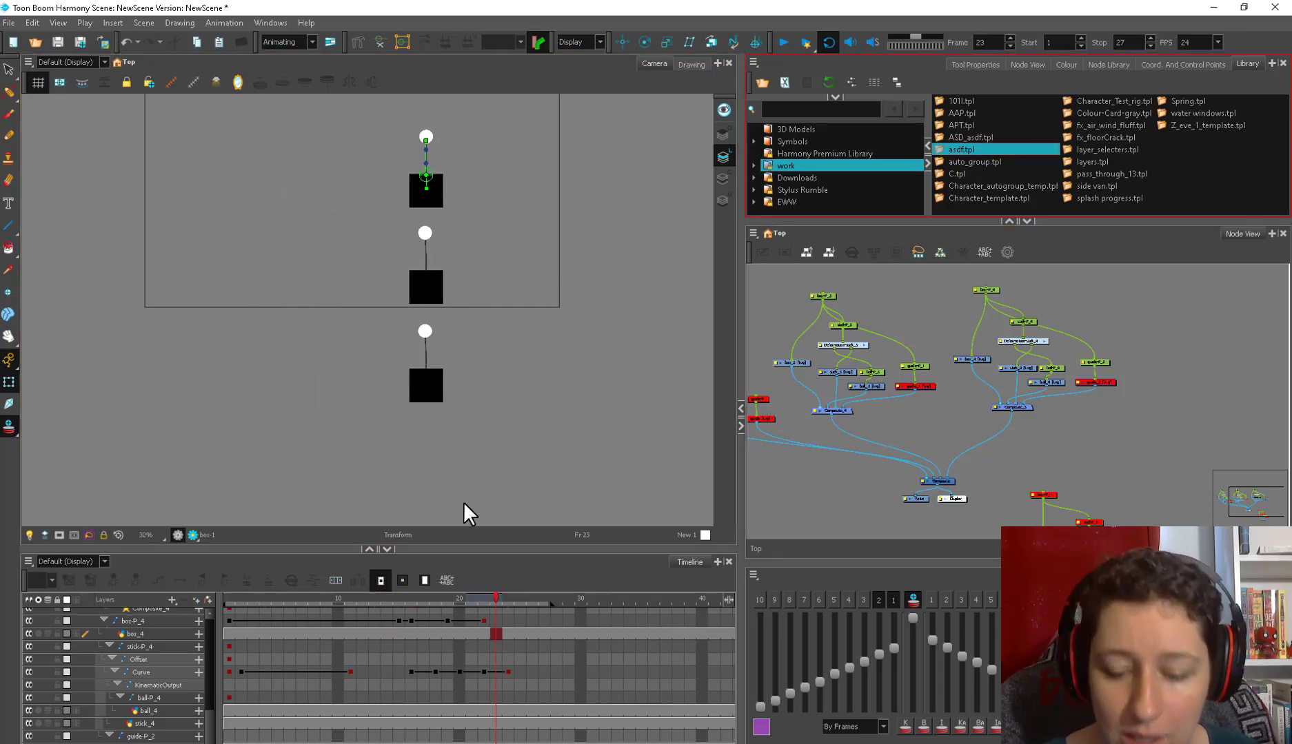
# Step: Duplicate the skewed third rig and place the copy below it as a fourth rig
pyautogui.moveTo(1097, 278); pyautogui.dragTo(995, 388)
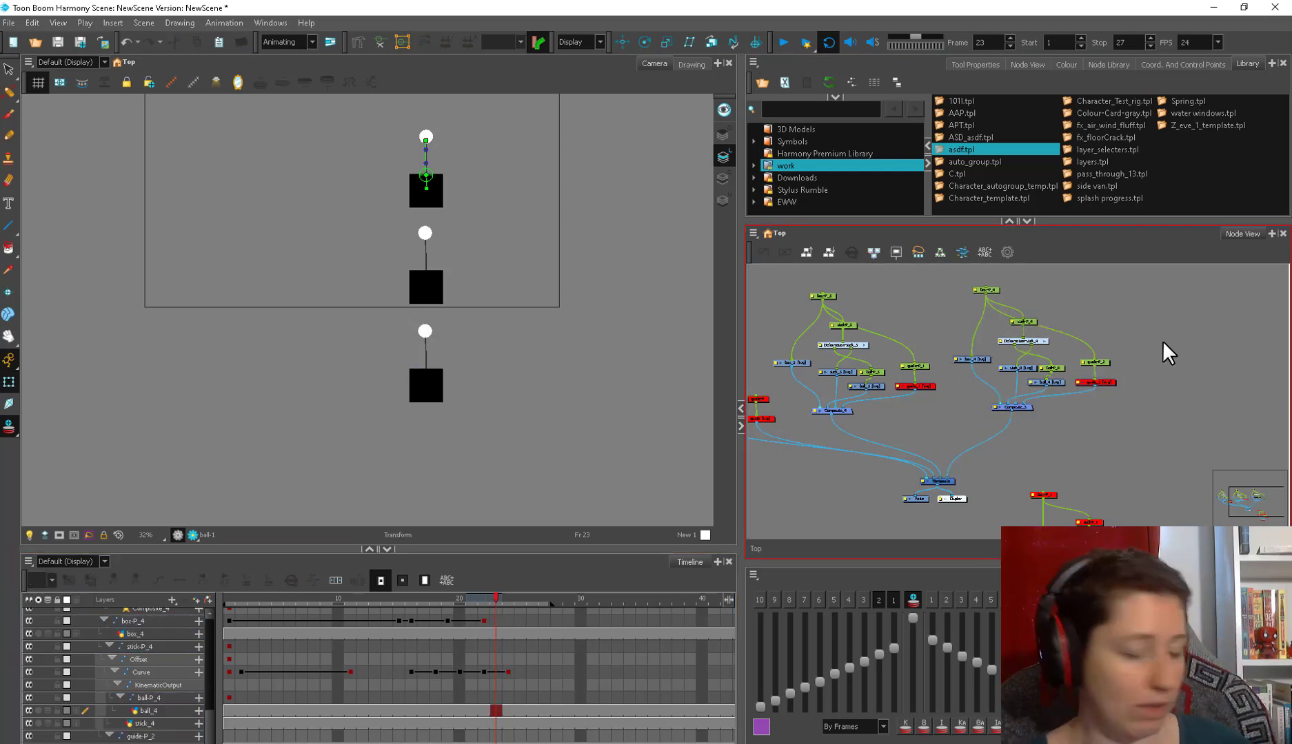
pyautogui.hotkey('ctrl', 'b')
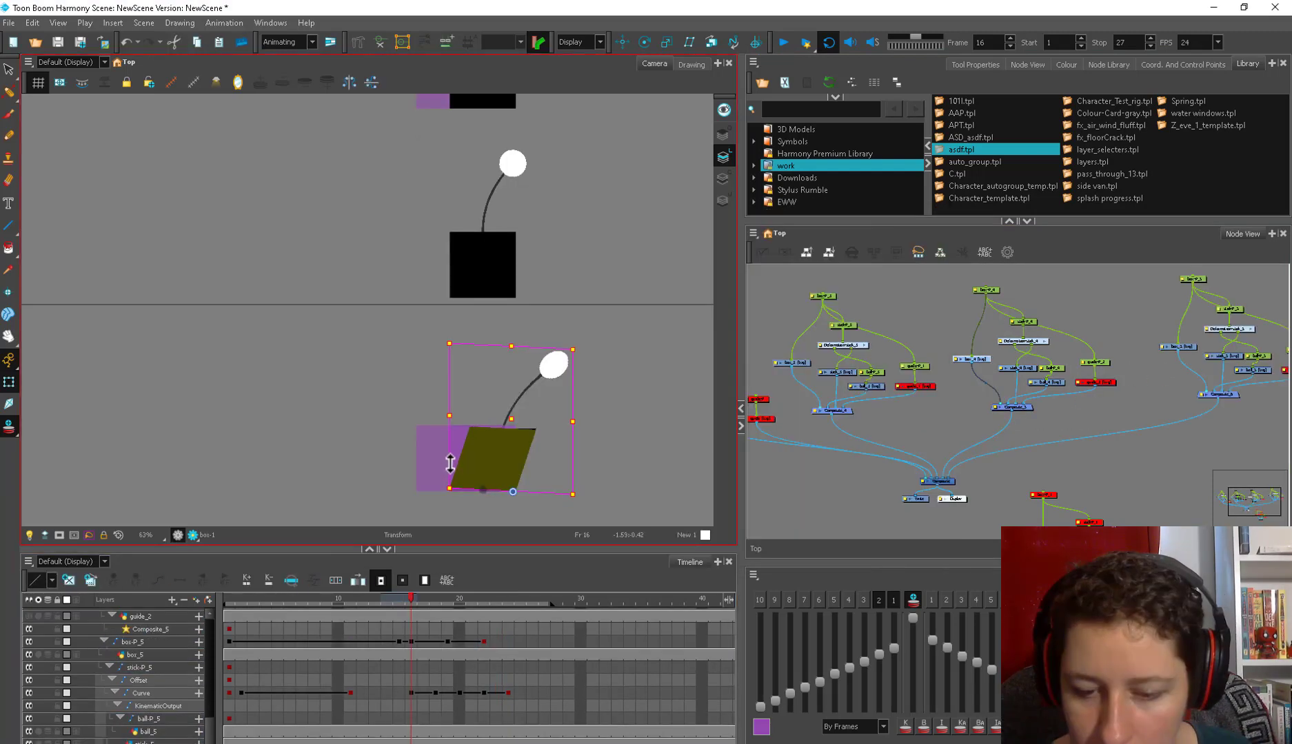
pyautogui.click(11, 430)
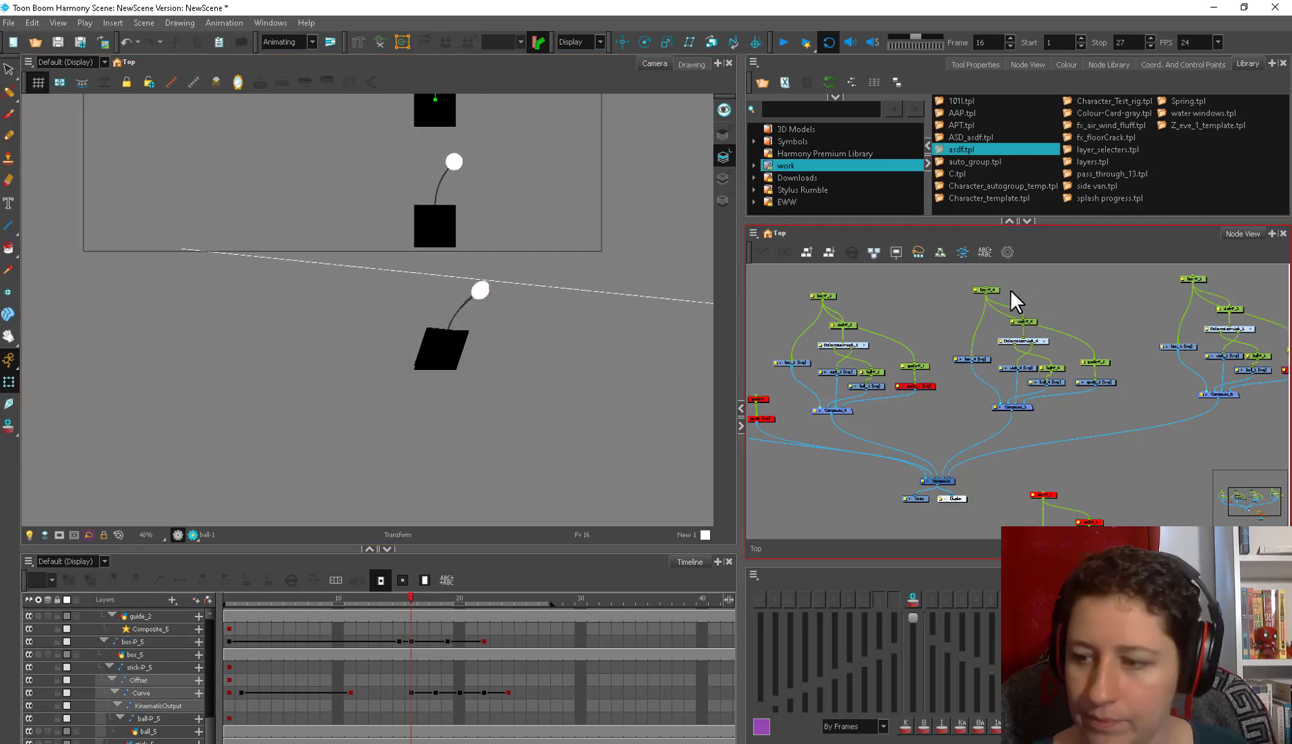
pyautogui.click(991, 290)
pyautogui.scroll(-2, 451, 313)
pyautogui.moveTo(440, 322); pyautogui.dragTo(438, 426)
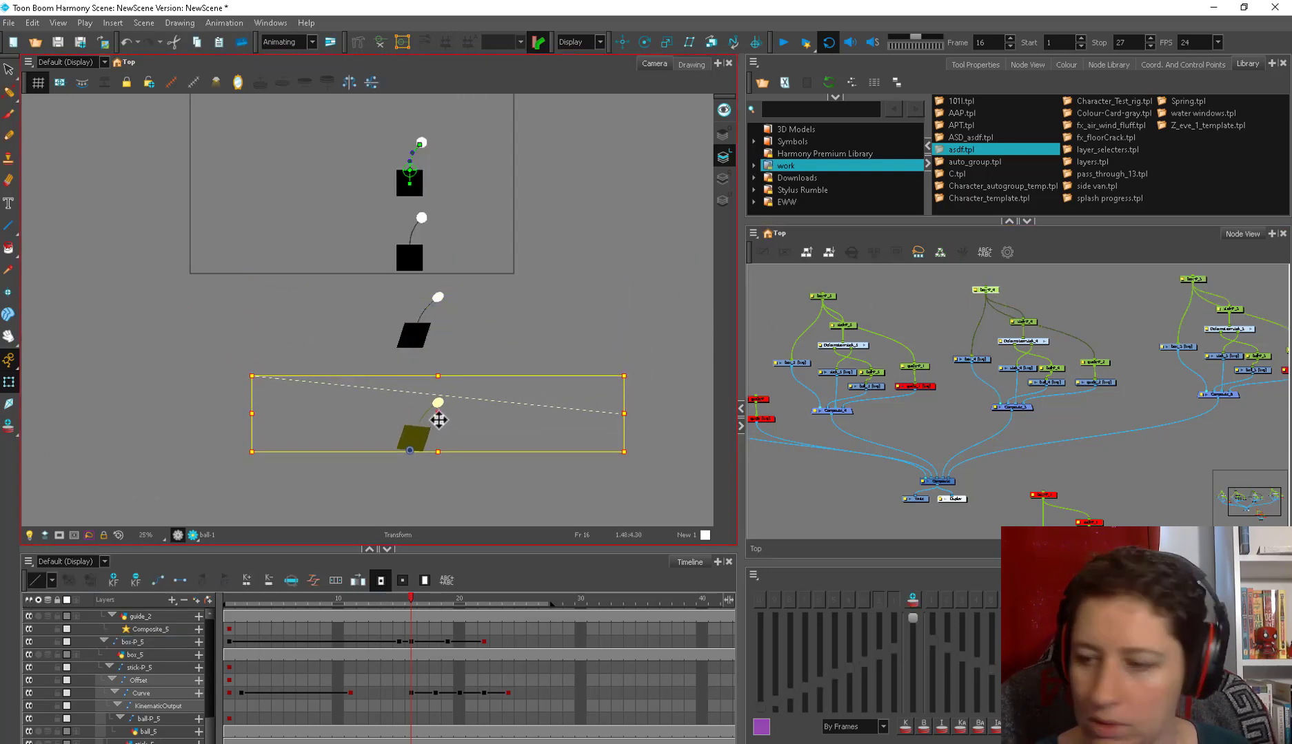
pyautogui.moveTo(1129, 352); pyautogui.dragTo(1080, 391)
pyautogui.press('d')
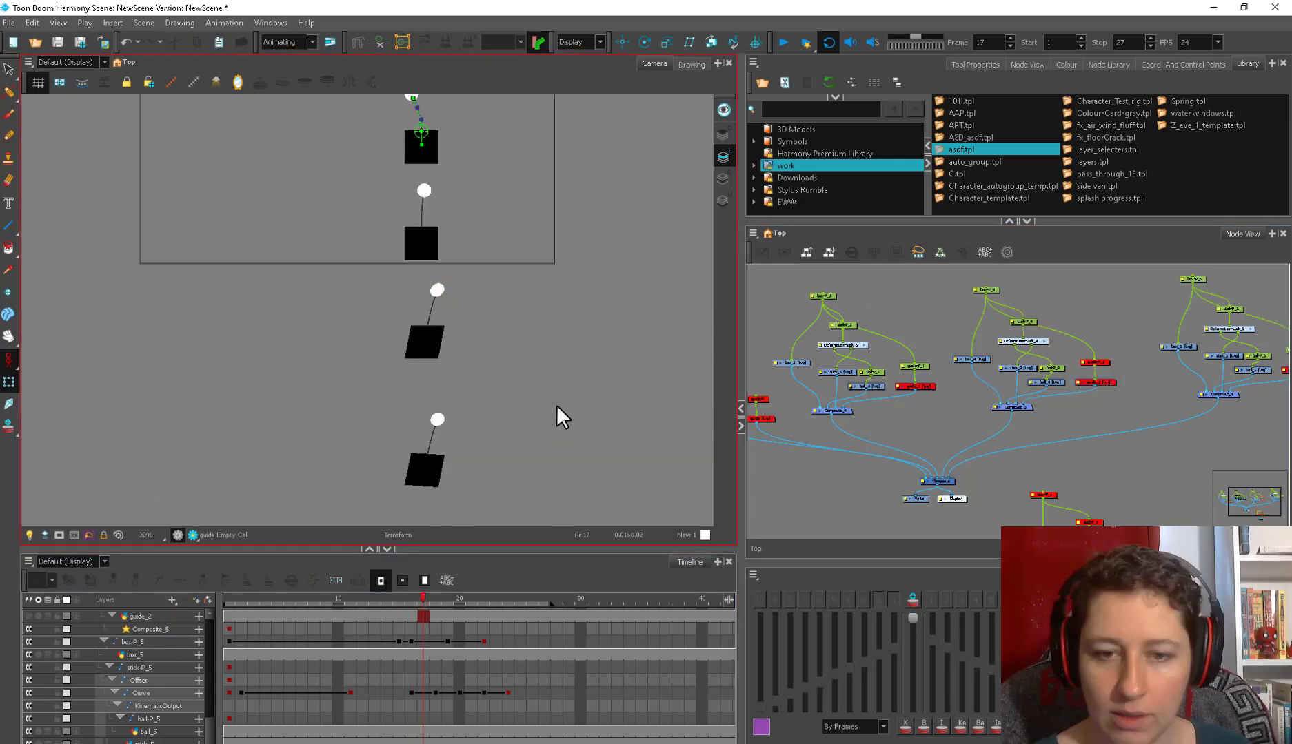
# Step: Return to frame 1 and play the animation to compare all four stacked rigs
pyautogui.moveTo(256, 601); pyautogui.dragTo(229, 601)
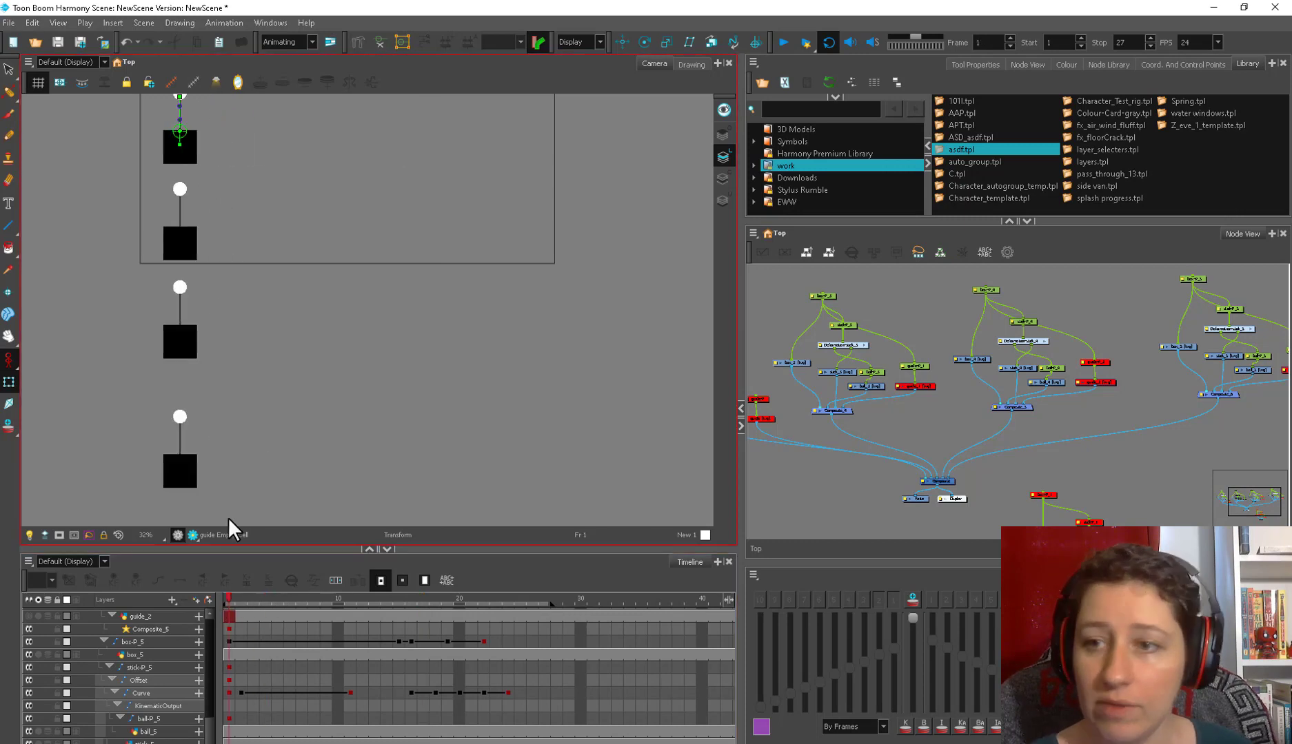
pyautogui.click(787, 37)
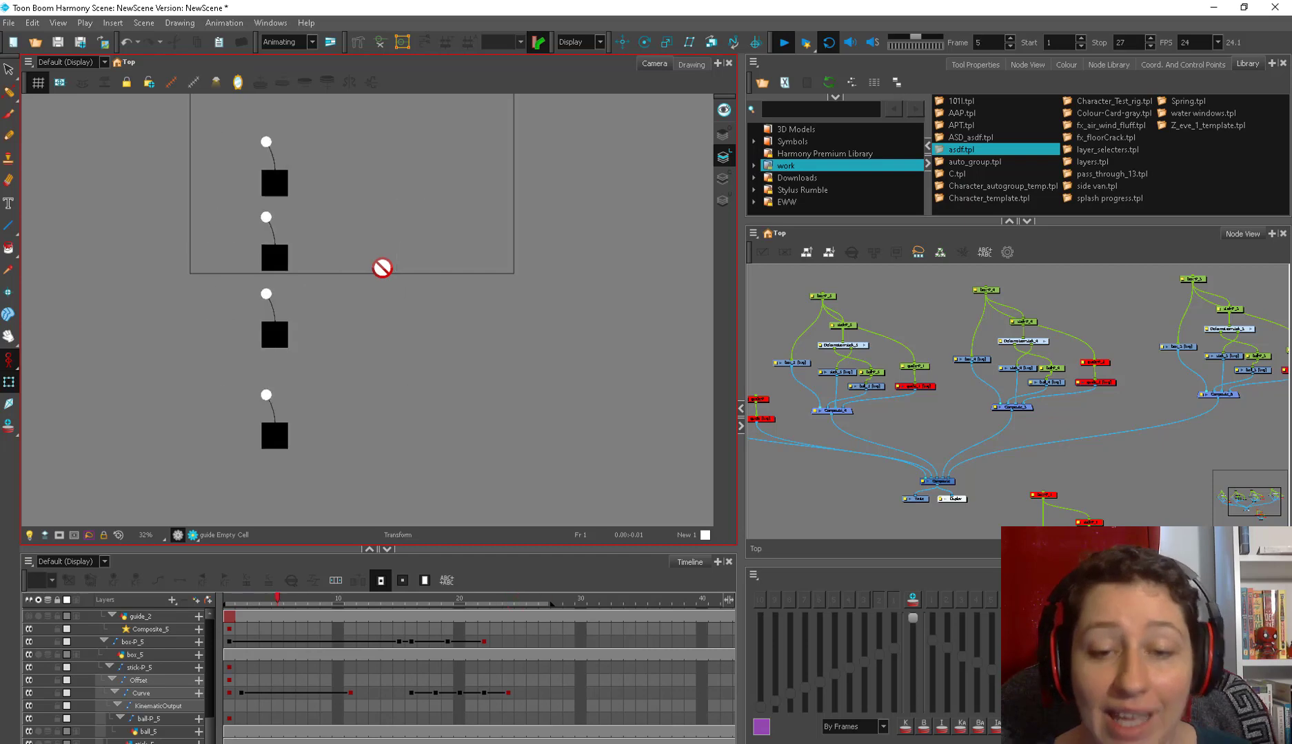
pyautogui.click(783, 43)
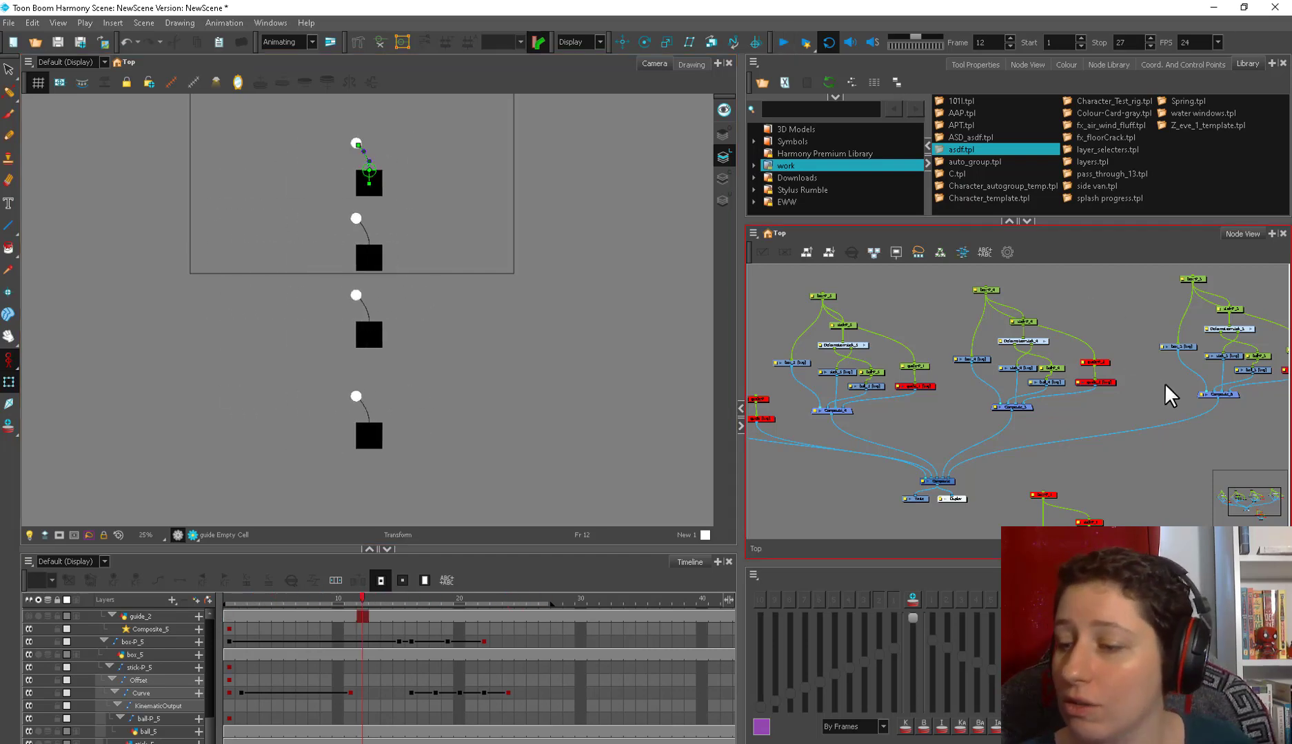
# Step: Duplicate the four rigs under a shared parent peg and move that set aside as a second column, scrubbing to frame 23 to check it
pyautogui.scroll(-3, 1169, 386)
pyautogui.moveTo(1202, 317); pyautogui.dragTo(771, 442)
pyautogui.moveTo(888, 357); pyautogui.dragTo(1002, 468)
pyautogui.click(857, 324)
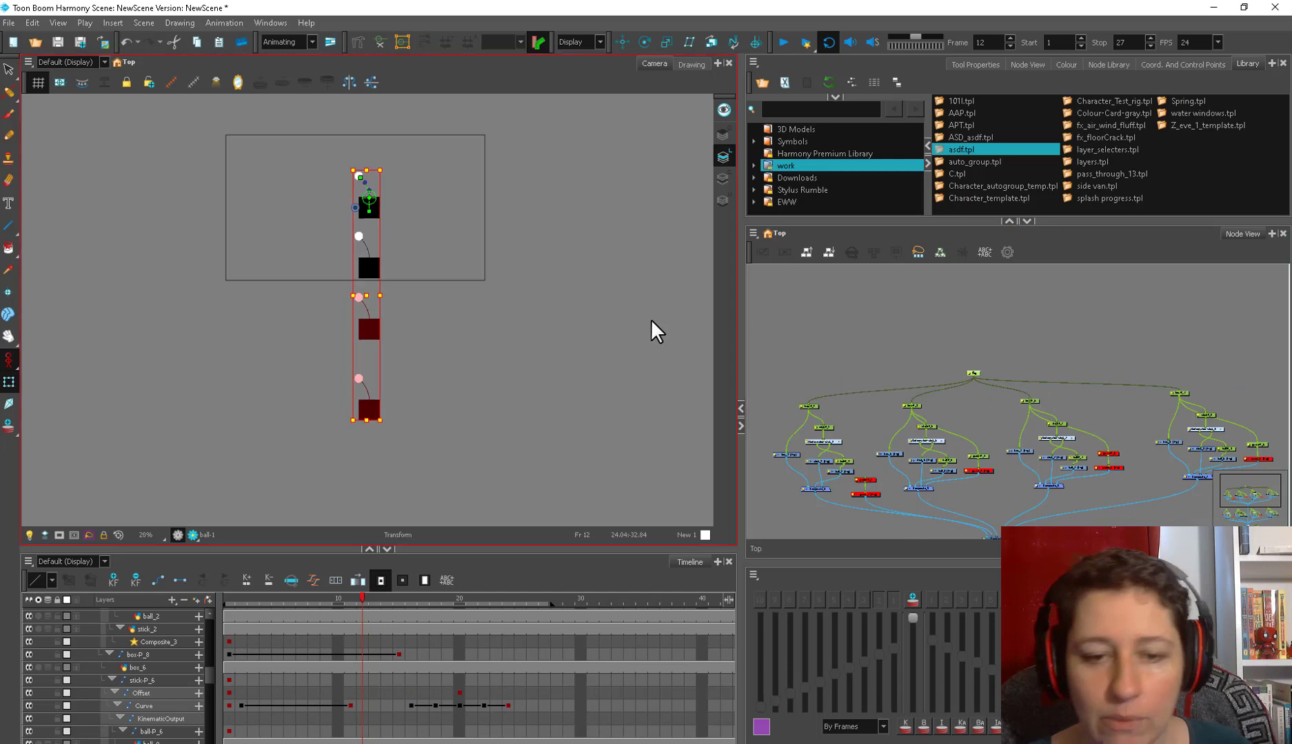
pyautogui.moveTo(611, 327); pyautogui.dragTo(571, 361)
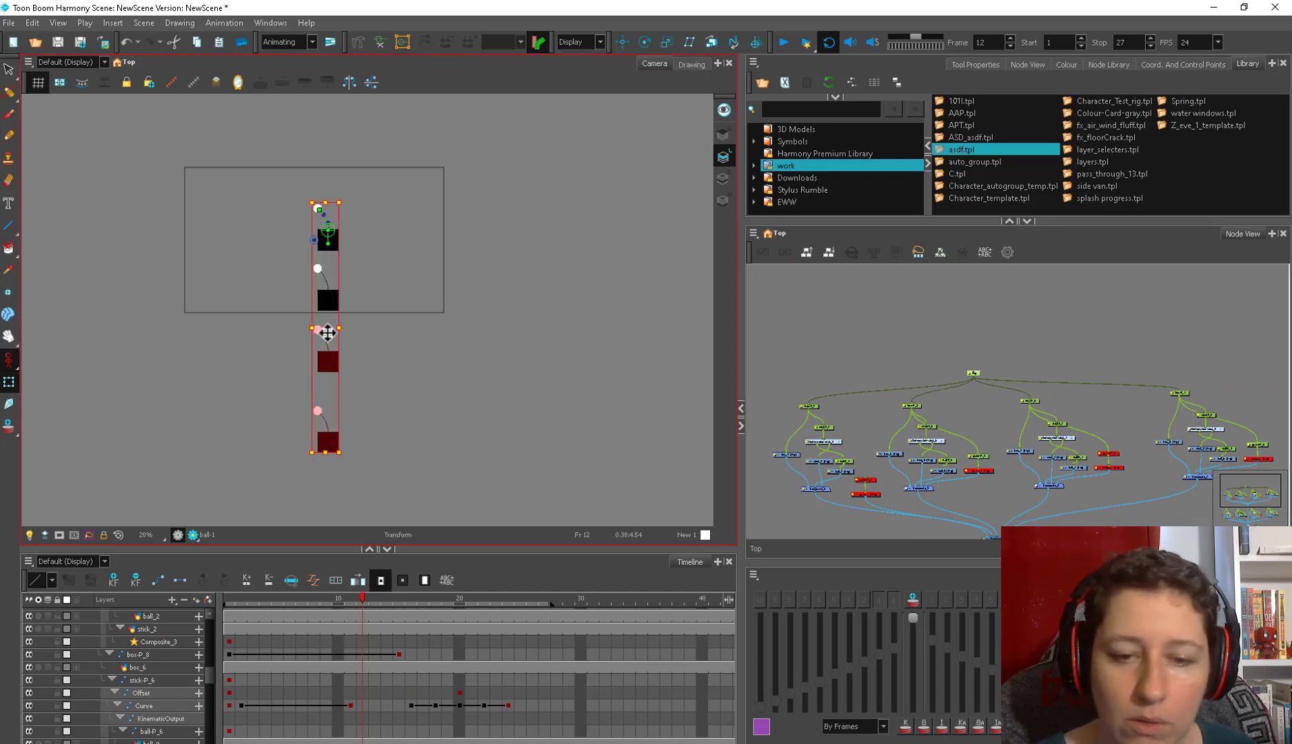
pyautogui.moveTo(328, 333); pyautogui.dragTo(448, 333)
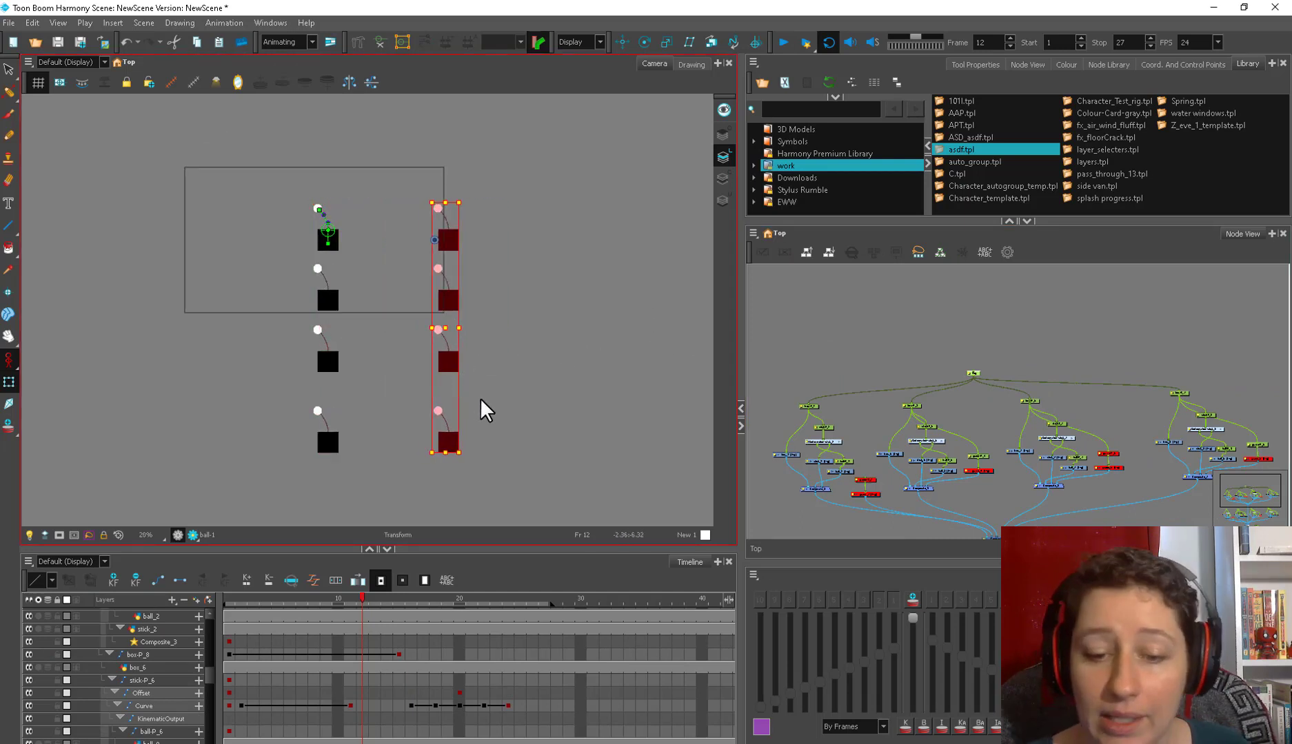
pyautogui.click(814, 346)
pyautogui.moveTo(415, 598); pyautogui.dragTo(496, 595)
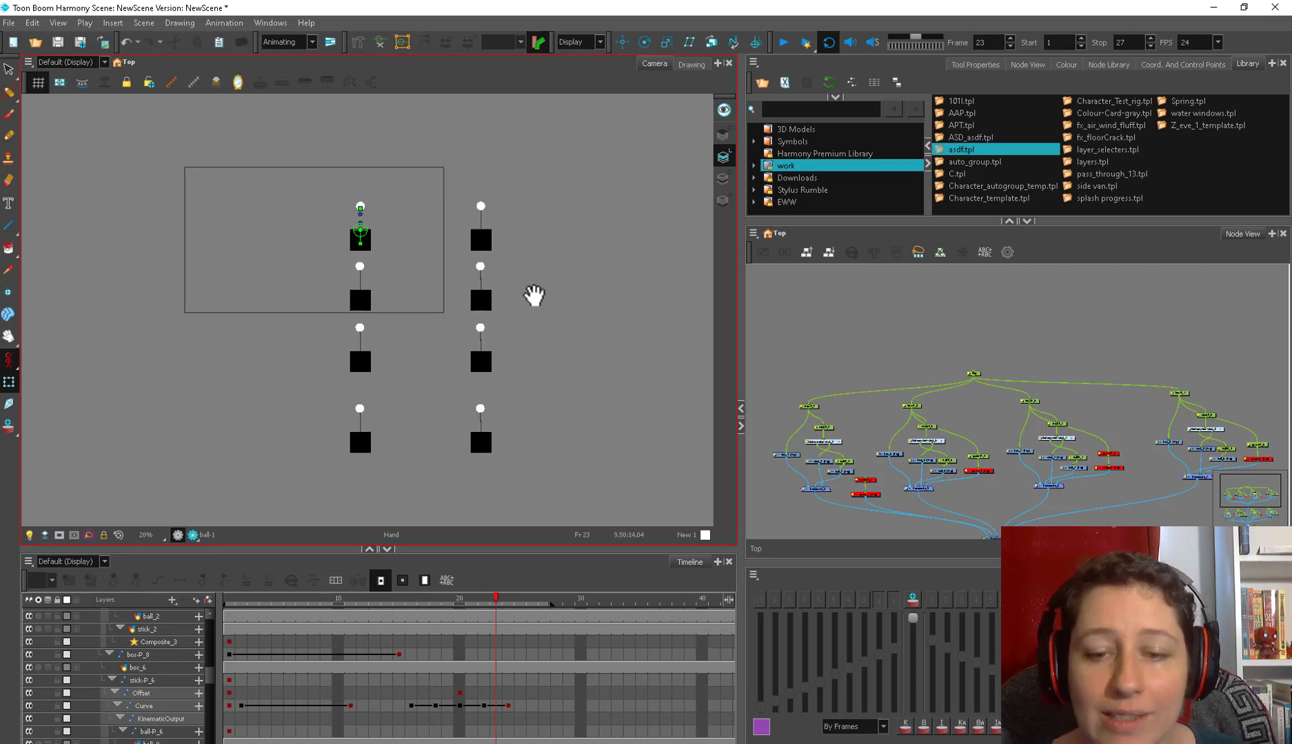
# Step: Enable the horizontal guide line for the second column's top rig and connect its drawing to that rig's composite
pyautogui.moveTo(534, 295); pyautogui.dragTo(508, 379)
pyautogui.scroll(1, 508, 379)
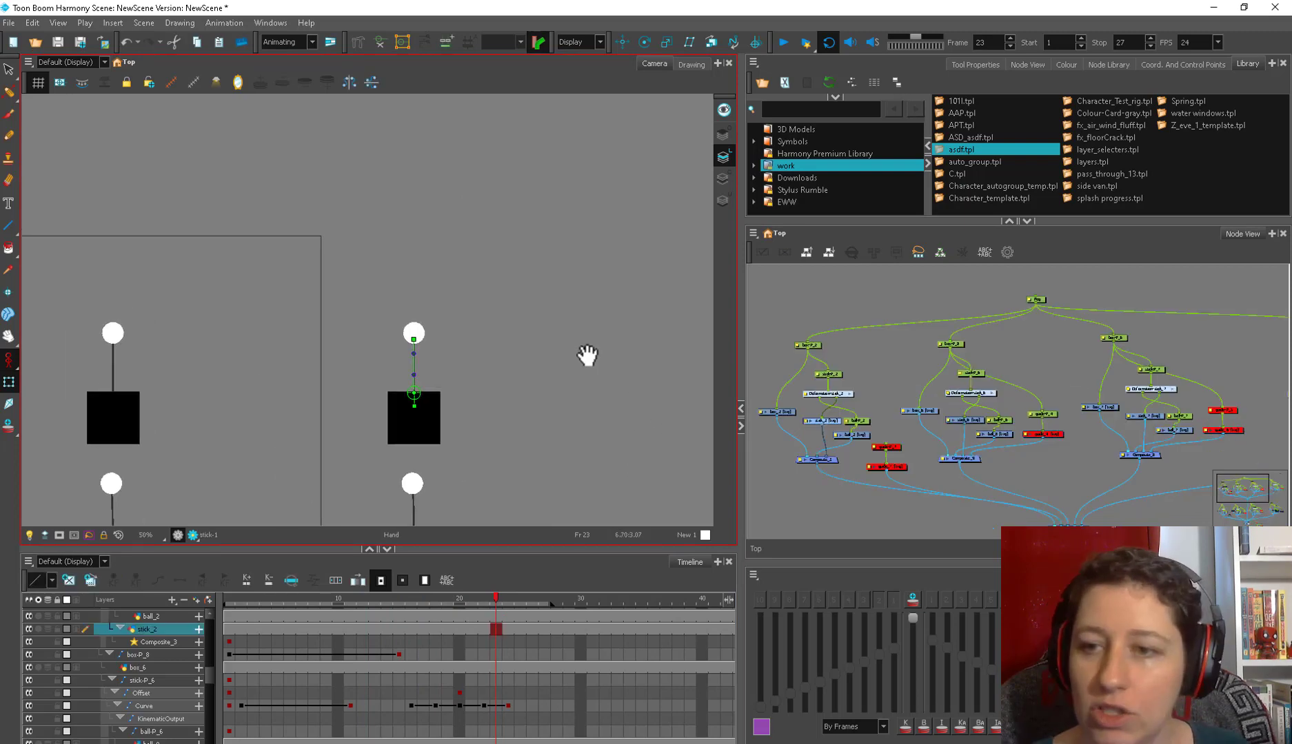
pyautogui.moveTo(588, 352); pyautogui.dragTo(584, 353)
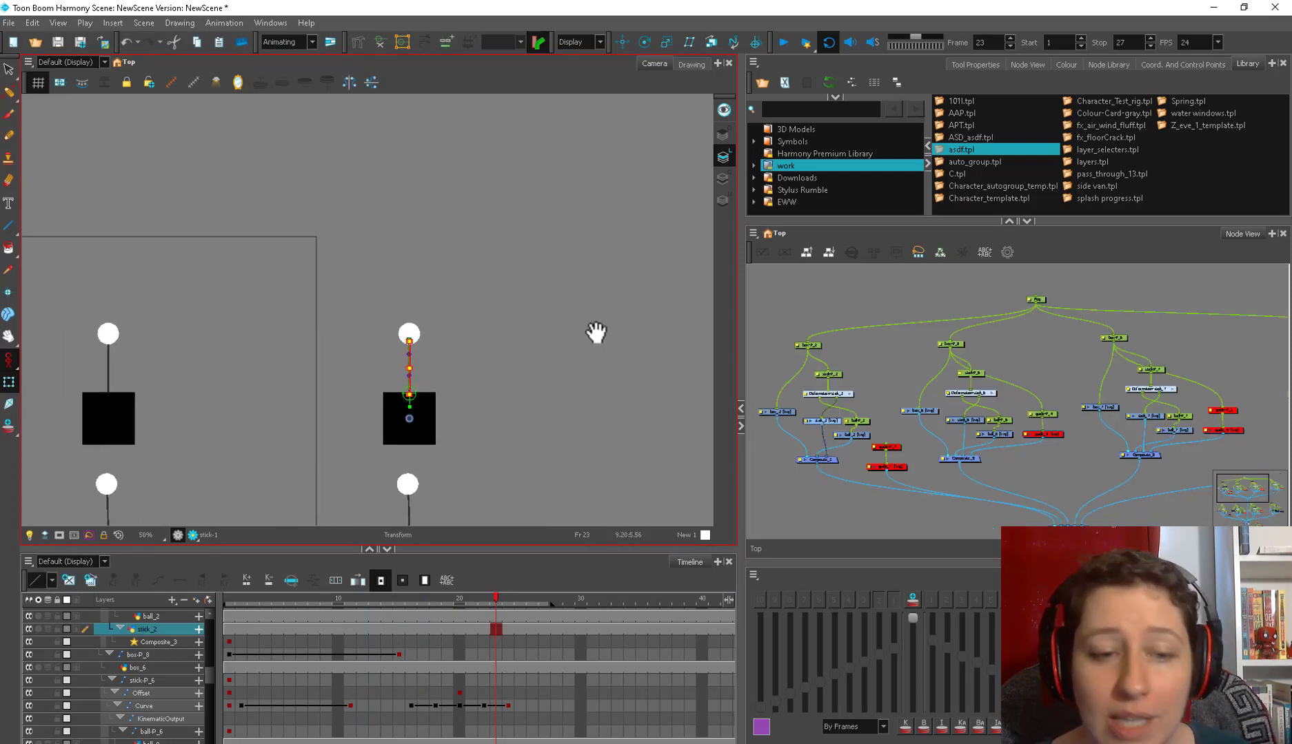
pyautogui.click(9, 359)
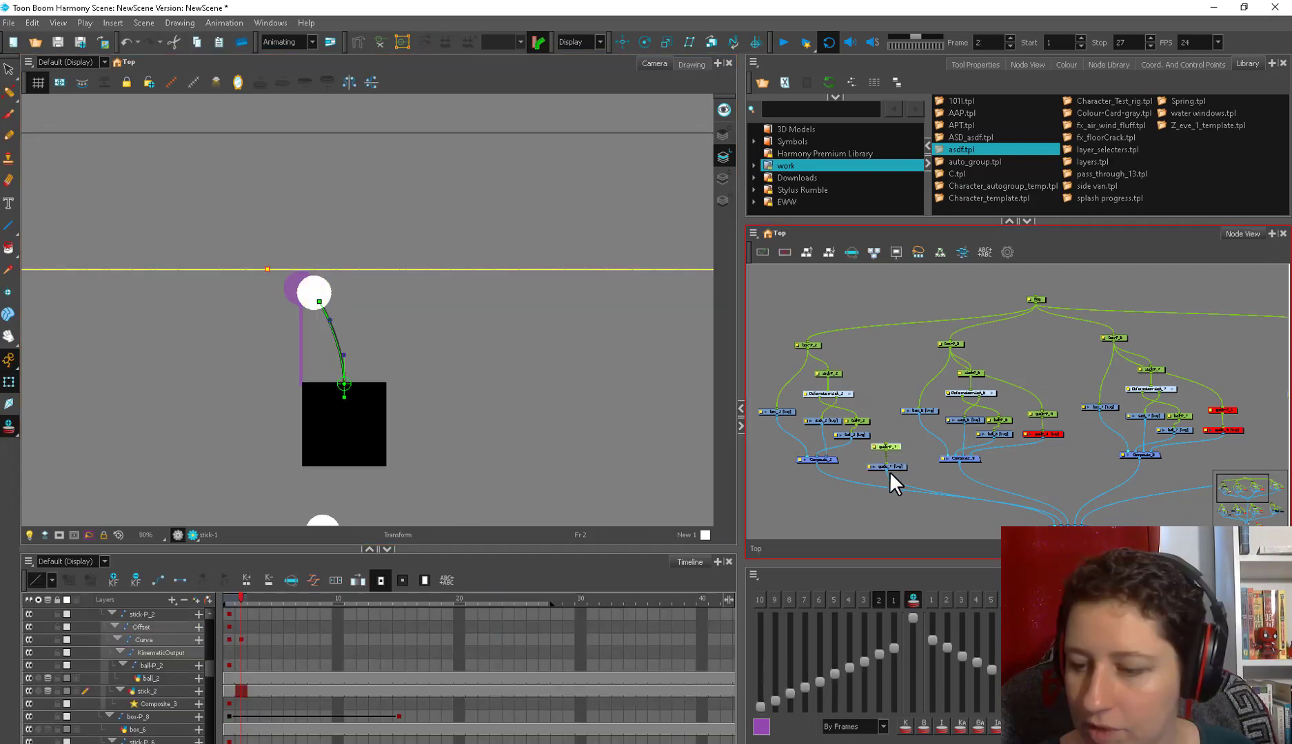
pyautogui.moveTo(888, 475); pyautogui.dragTo(832, 458)
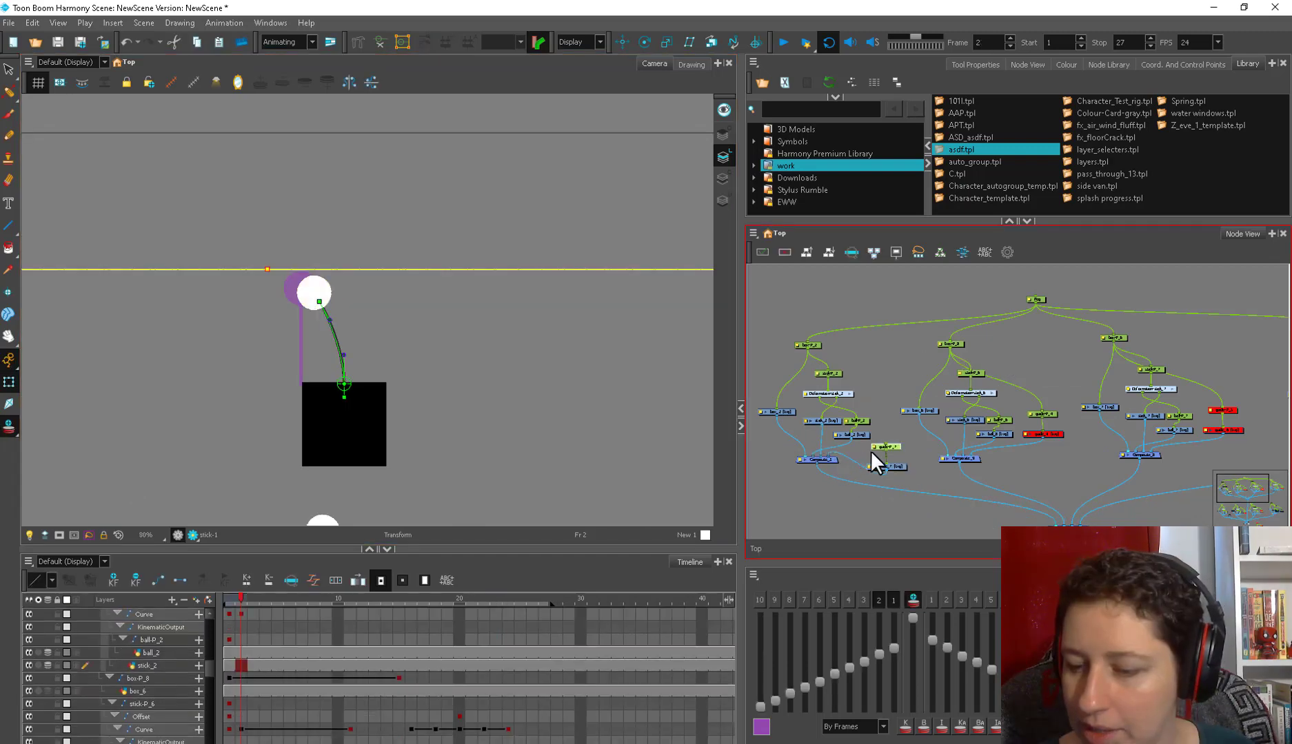
# Step: Bend the top rig's stick progressively backward on frames 3, 4 and 5 so the ball trails lower behind the box
pyautogui.click(252, 600)
pyautogui.moveTo(362, 302); pyautogui.dragTo(370, 331)
pyautogui.press('.')
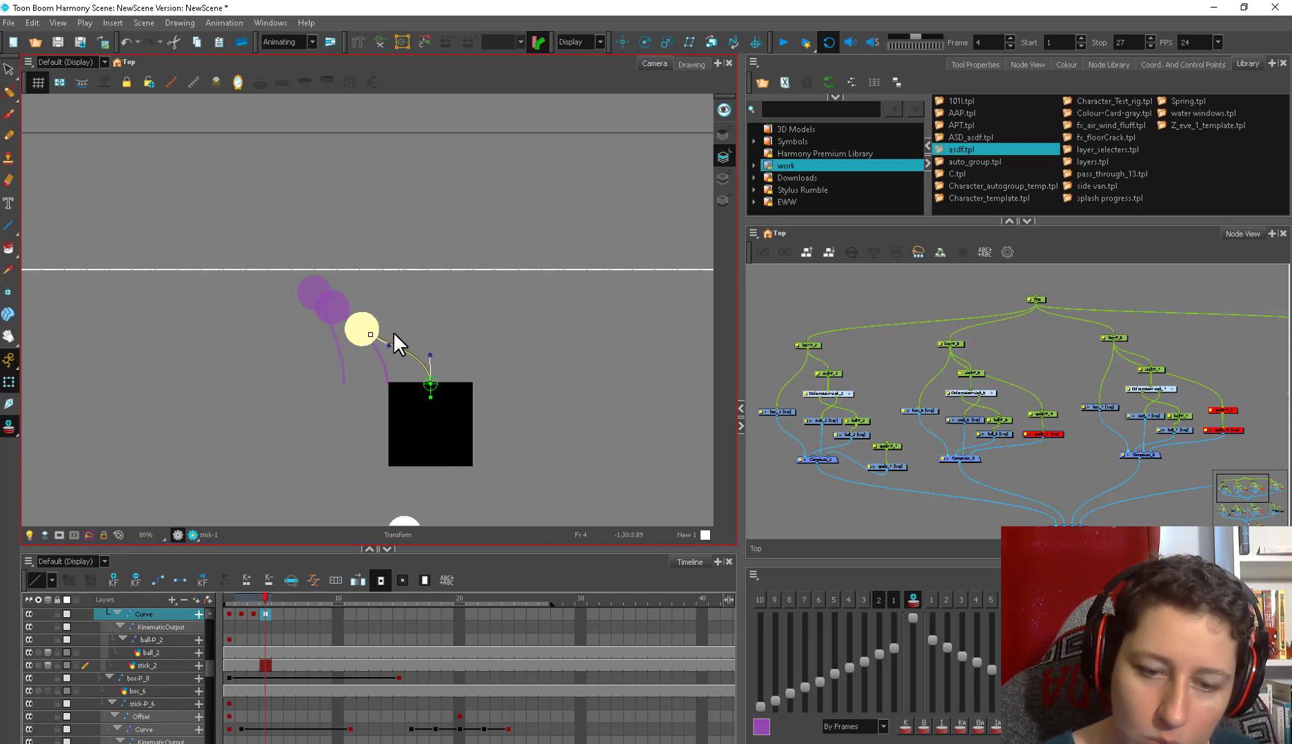
pyautogui.moveTo(235, 602); pyautogui.dragTo(265, 610)
pyautogui.moveTo(371, 335); pyautogui.dragTo(376, 332)
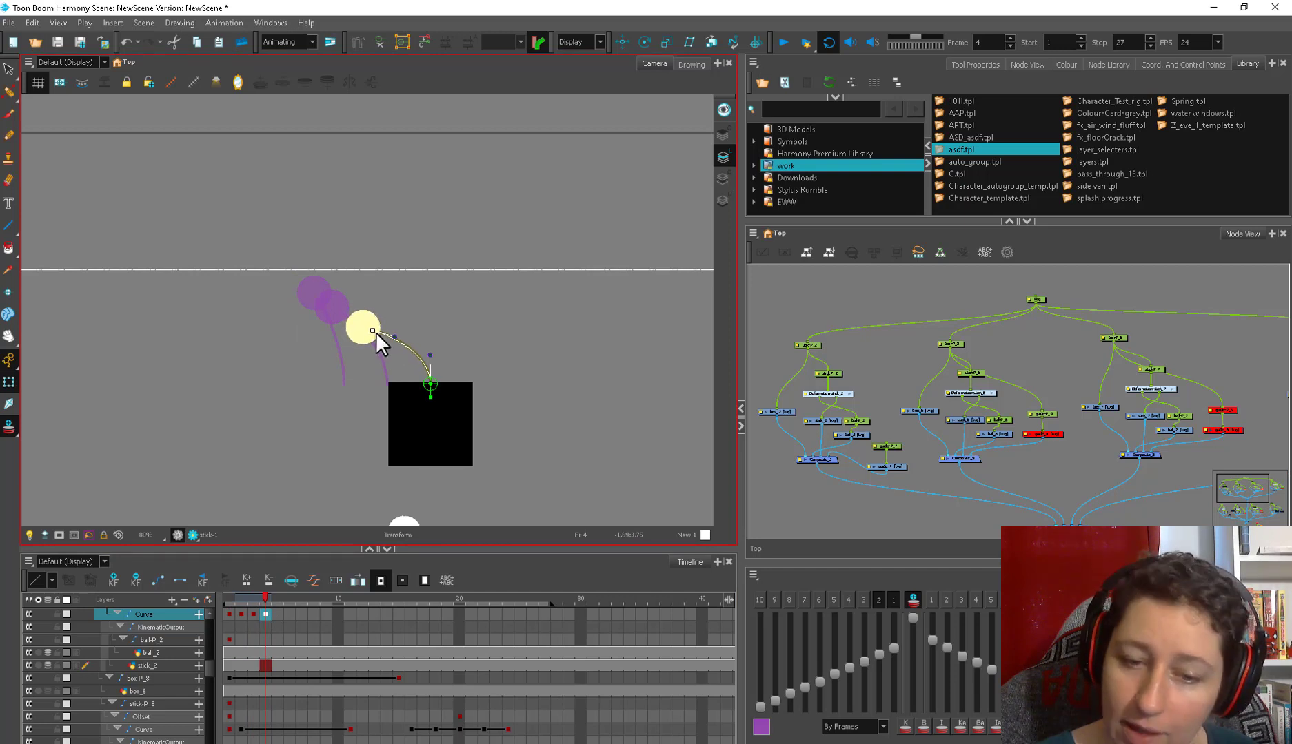
pyautogui.press(',')
pyautogui.press(',')
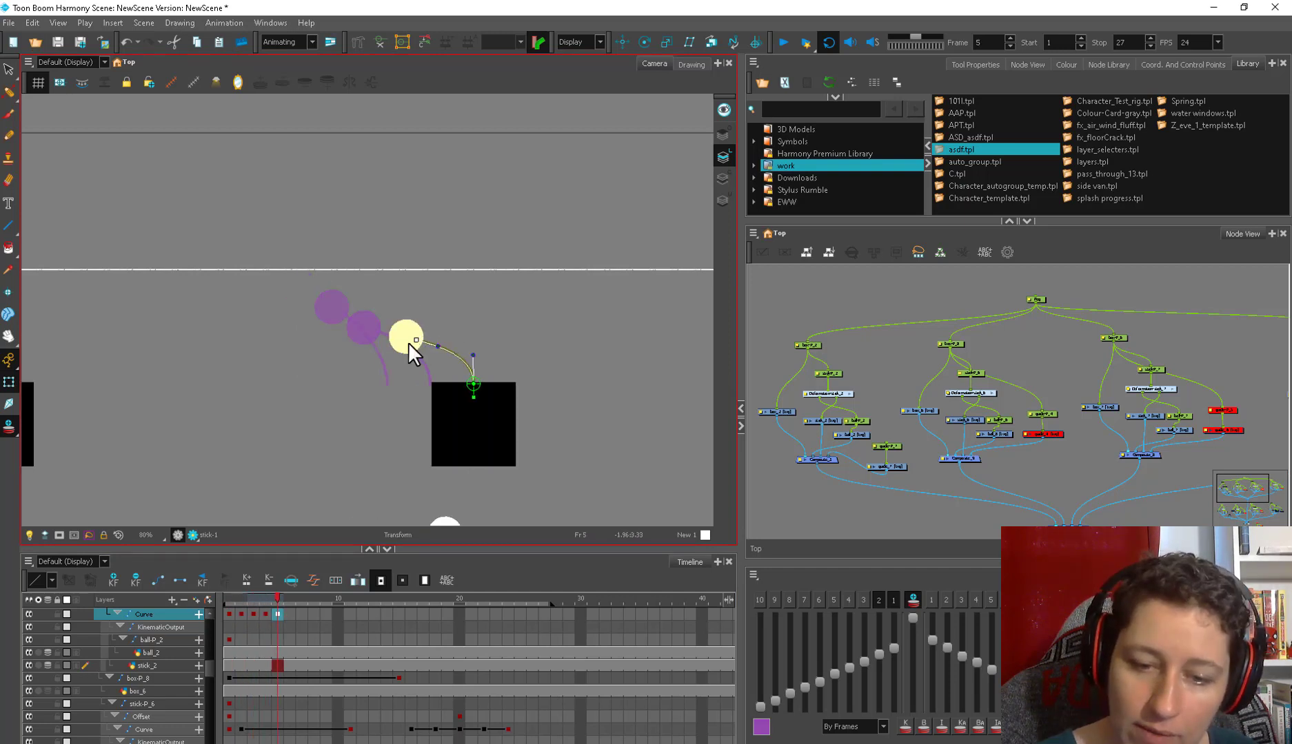
pyautogui.moveTo(407, 342); pyautogui.dragTo(404, 346)
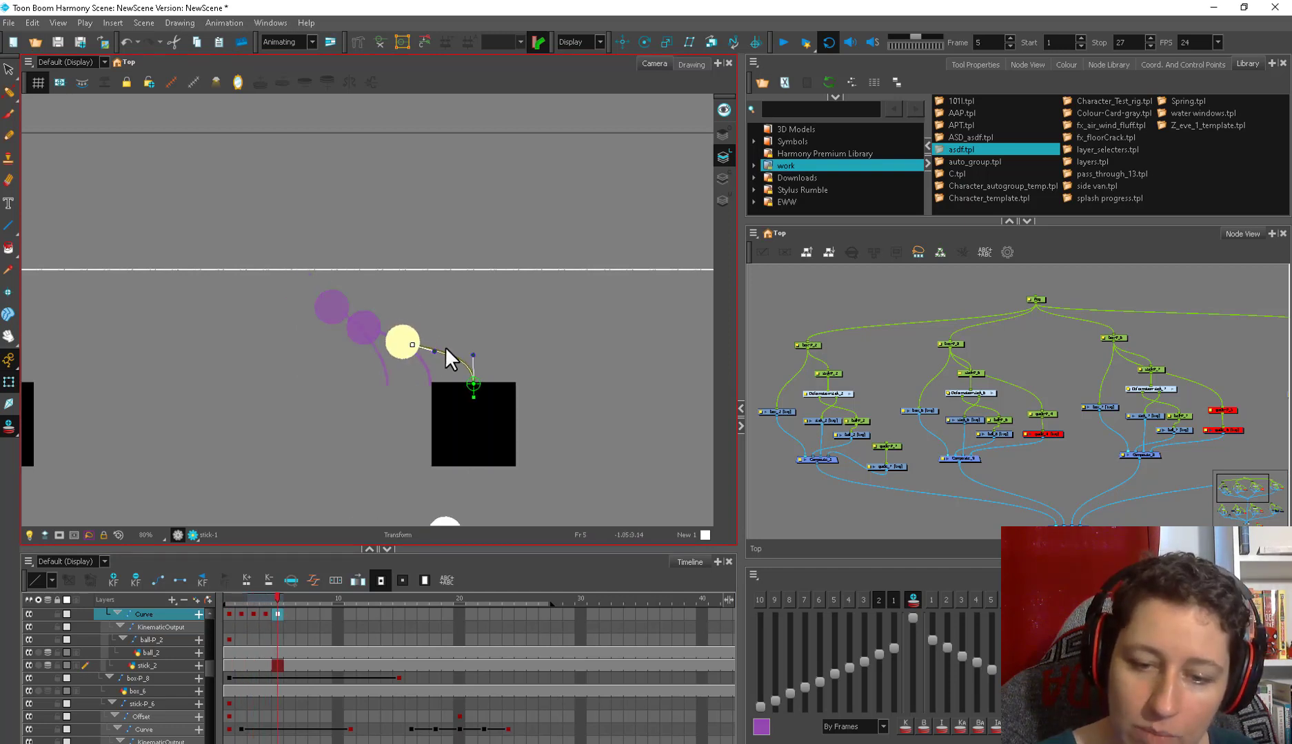
pyautogui.press('.')
pyautogui.press(',')
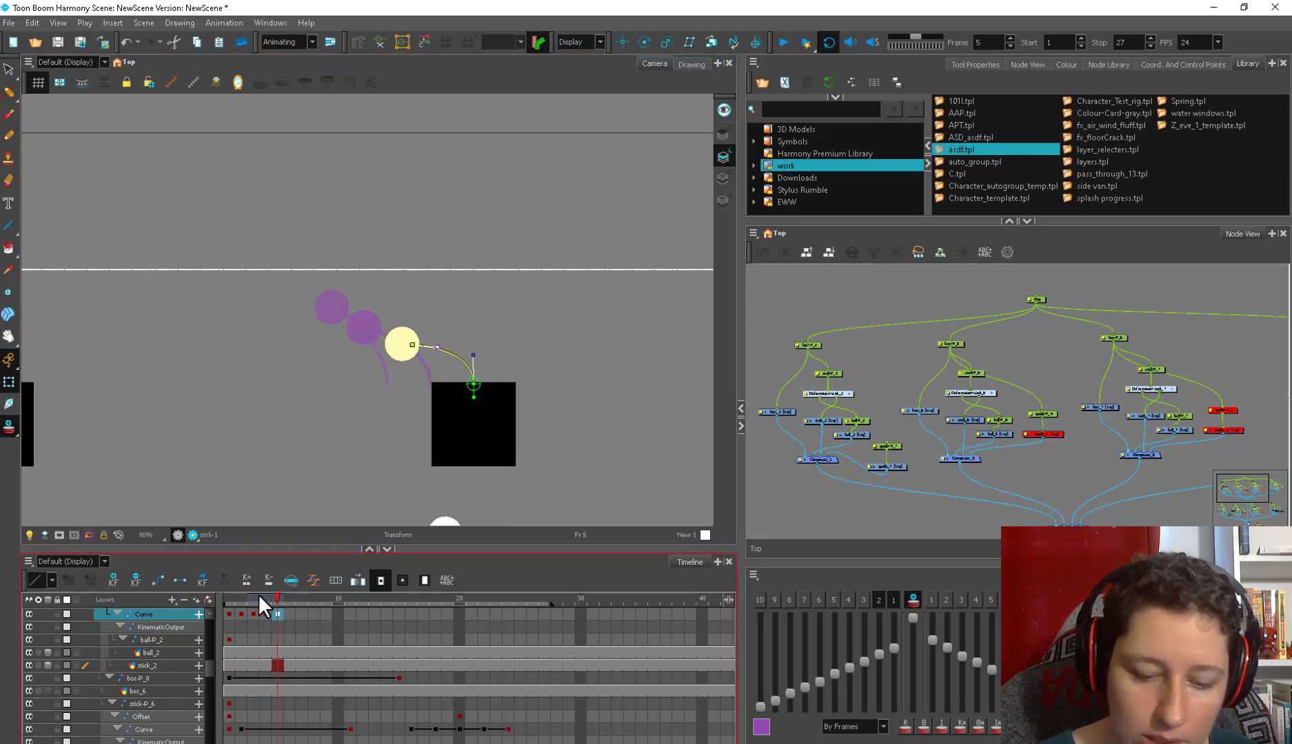
# Step: Rework the stick's drag on frames 2 to 5, straightening it on frame 2 and lowering the ball on frame 5
pyautogui.click(231, 599)
pyautogui.press('.')
pyautogui.press('.')
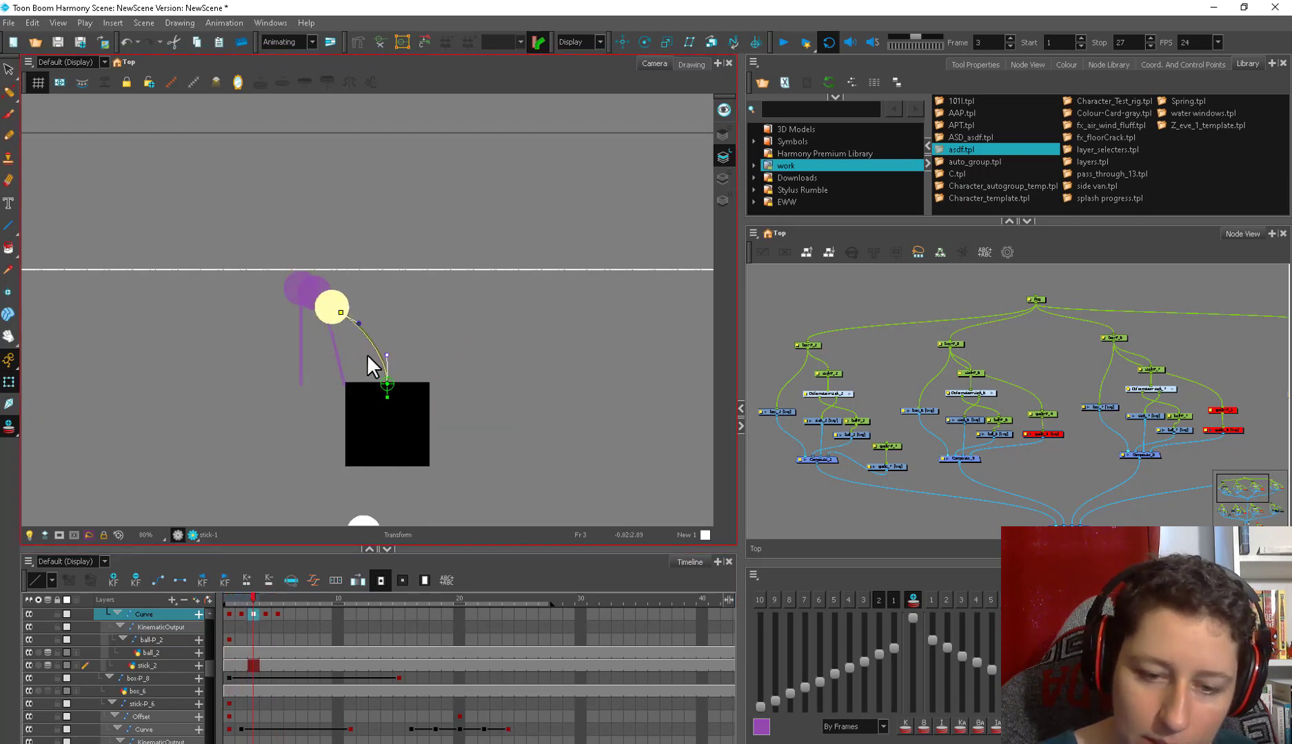
pyautogui.press('.')
pyautogui.moveTo(327, 599); pyautogui.dragTo(297, 608)
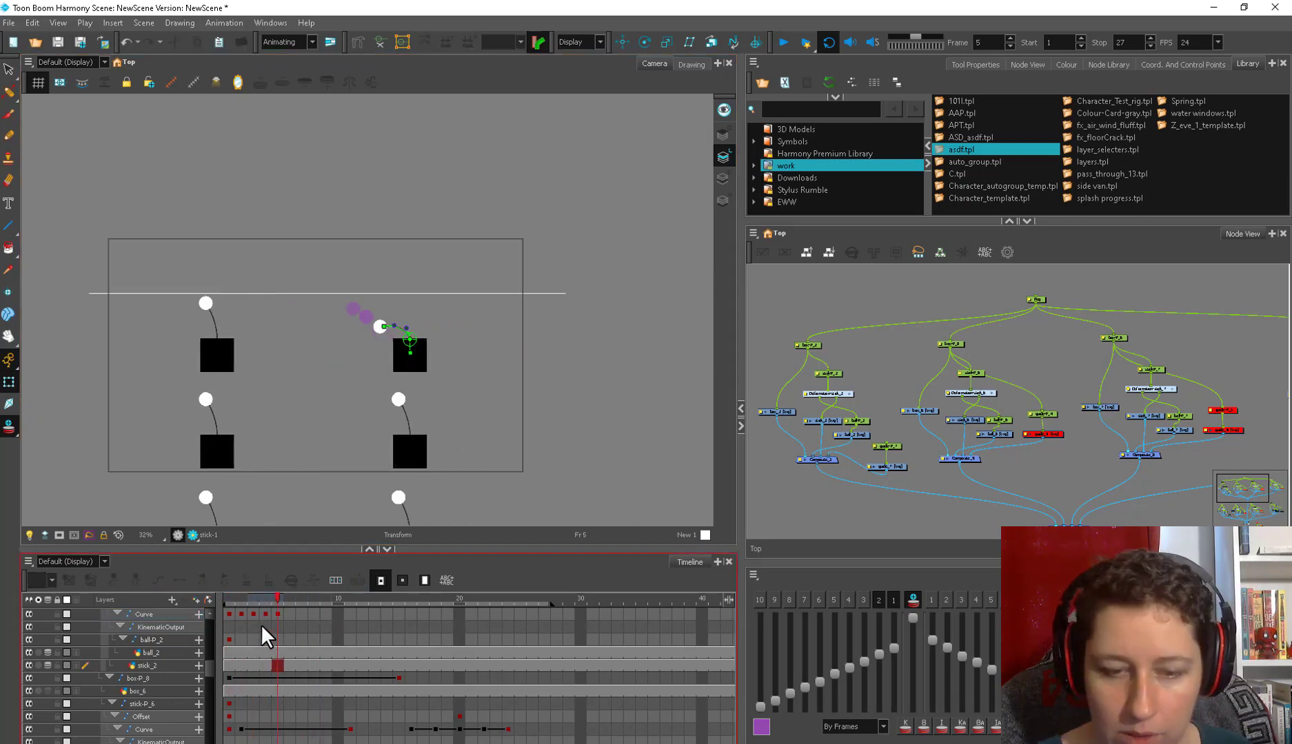
# Step: Flip back and forth through the first five frames to examine the spacing and arc of the trailing ball
pyautogui.scroll(3, 415, 440)
pyautogui.press(',')
pyautogui.press(',')
pyautogui.press(',')
pyautogui.click(916, 412)
pyautogui.press(',')
pyautogui.press(',')
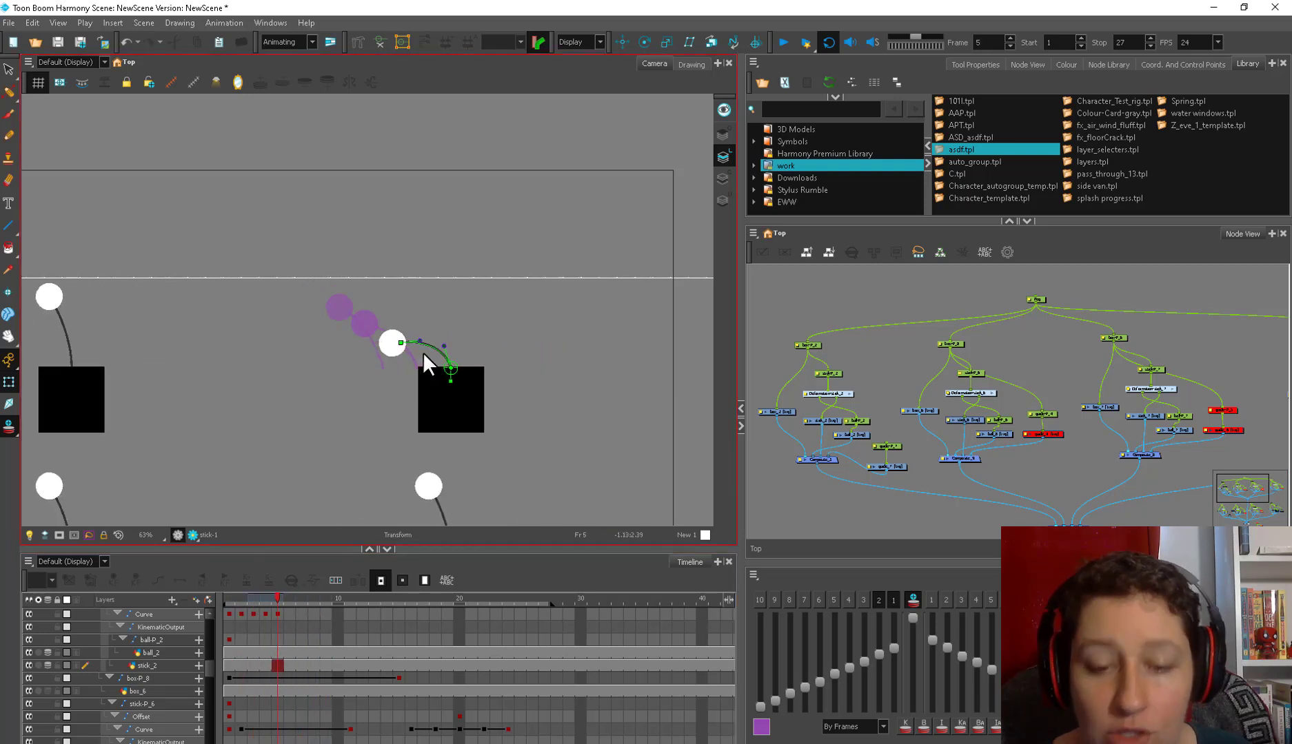
pyautogui.hotkey('shift', 'z')
pyautogui.press(',')
pyautogui.press('.')
# Step: Key the stick's bend on each of frames 6 to 10, with the ball lowest around frame 7 and rising slightly toward frame 10
pyautogui.click(403, 379)
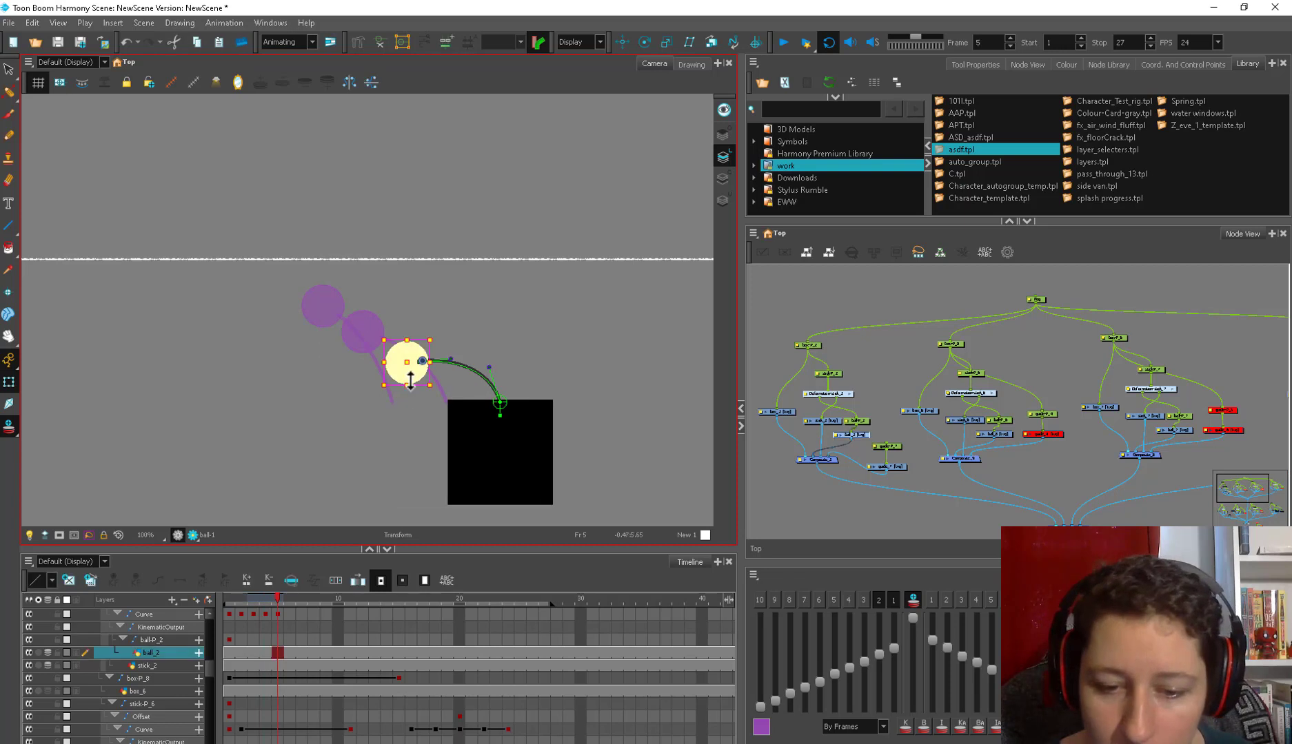
pyautogui.press('.')
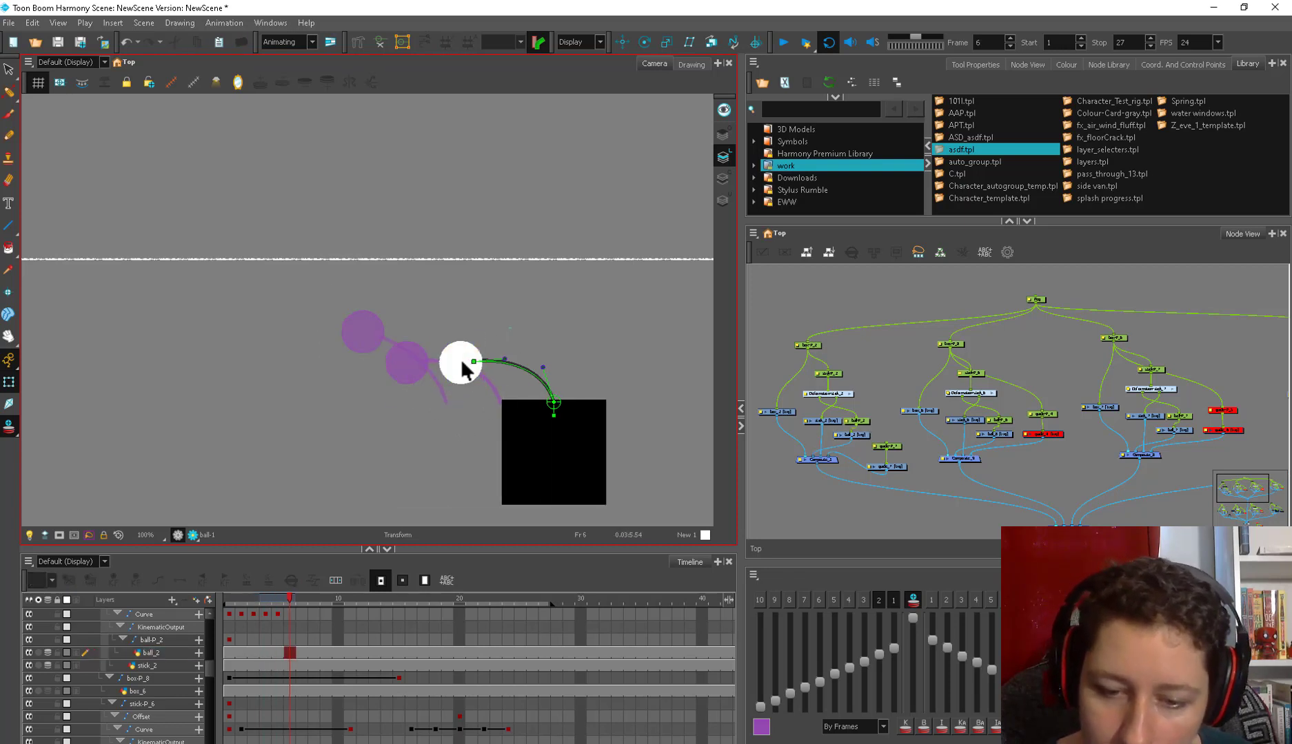
pyautogui.click(470, 370)
pyautogui.press('.')
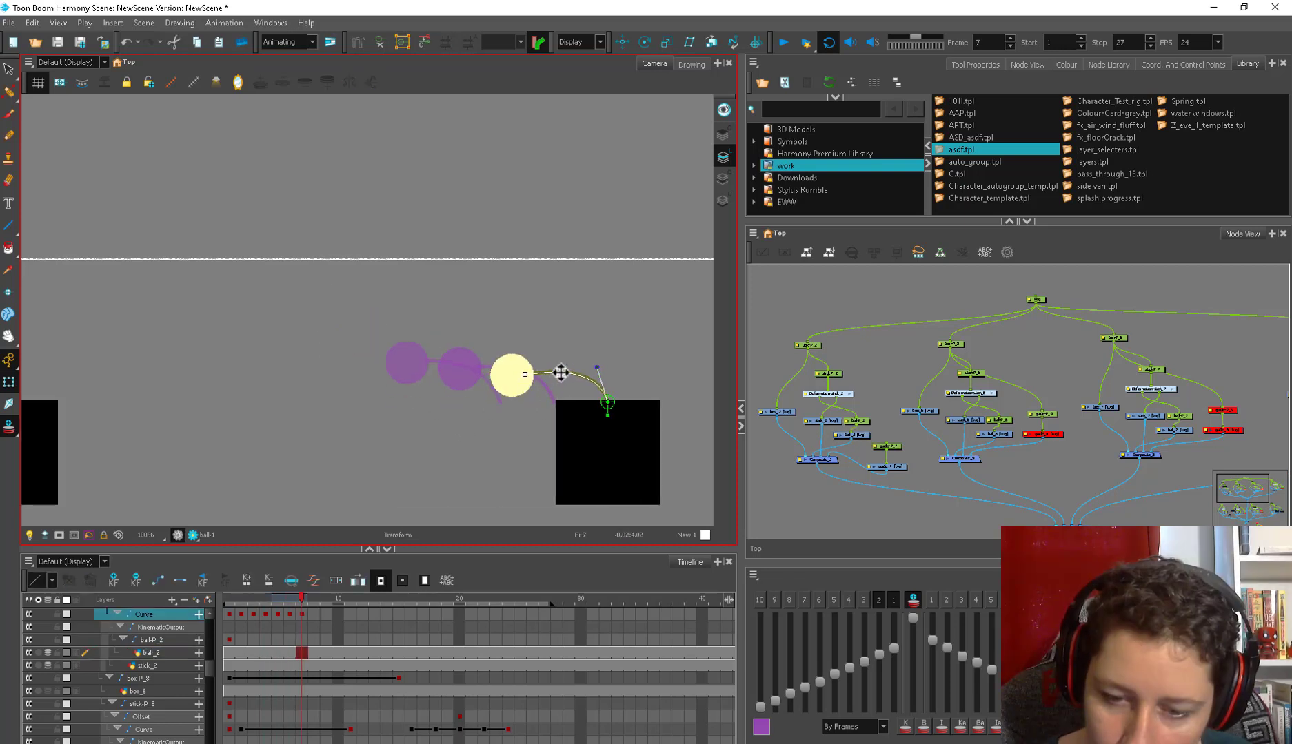
pyautogui.press('.')
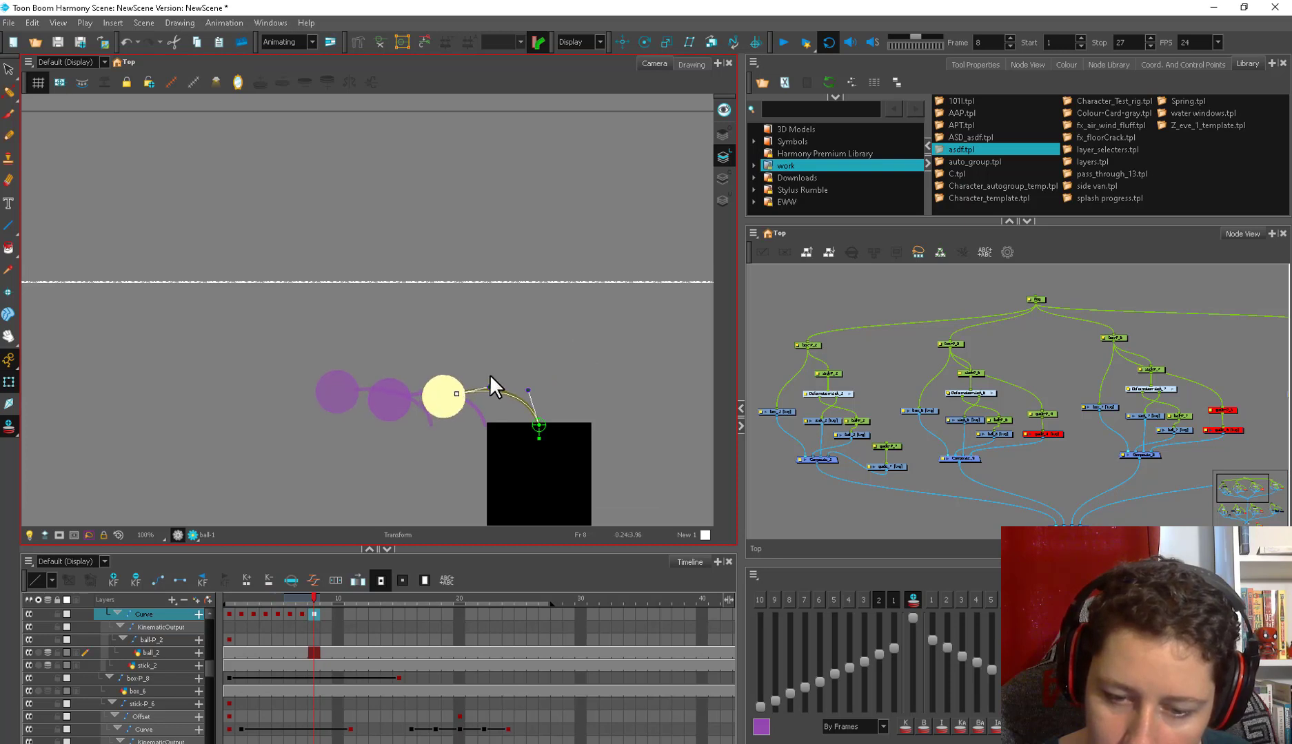
pyautogui.press('.')
pyautogui.press('.')
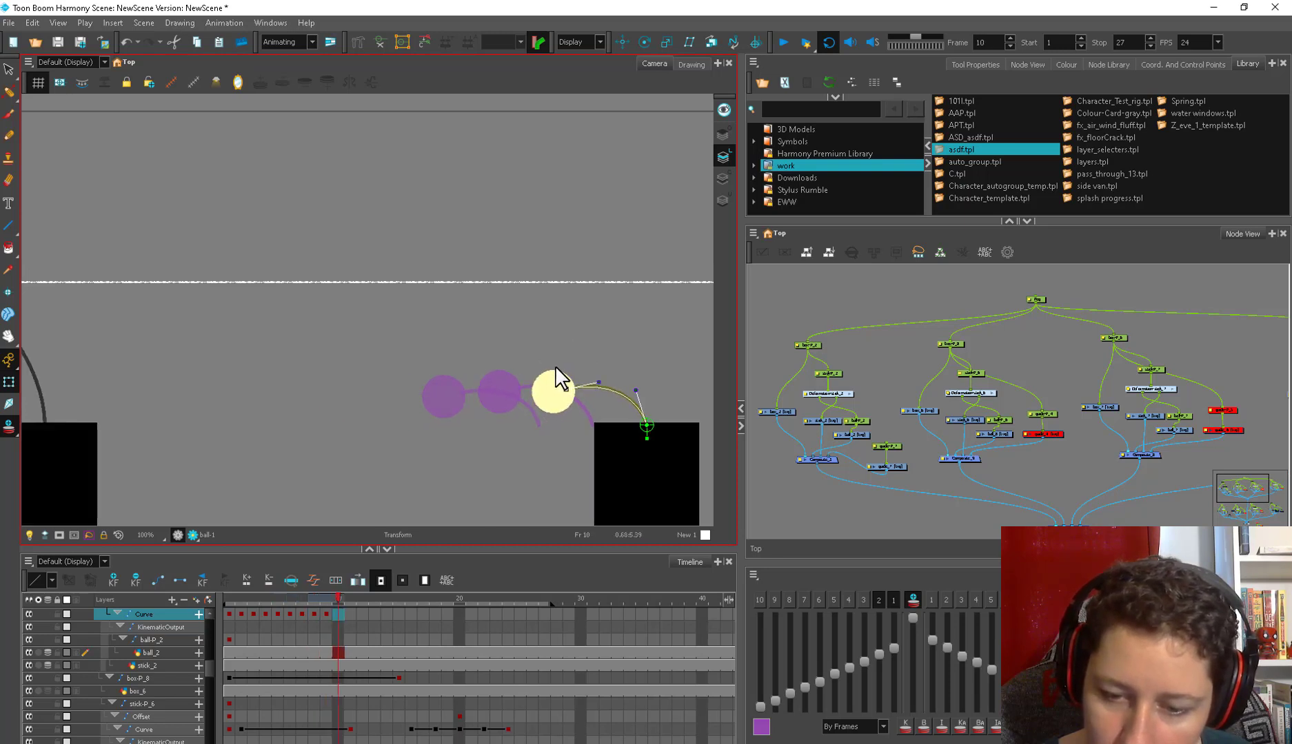
pyautogui.scroll(-4, 621, 357)
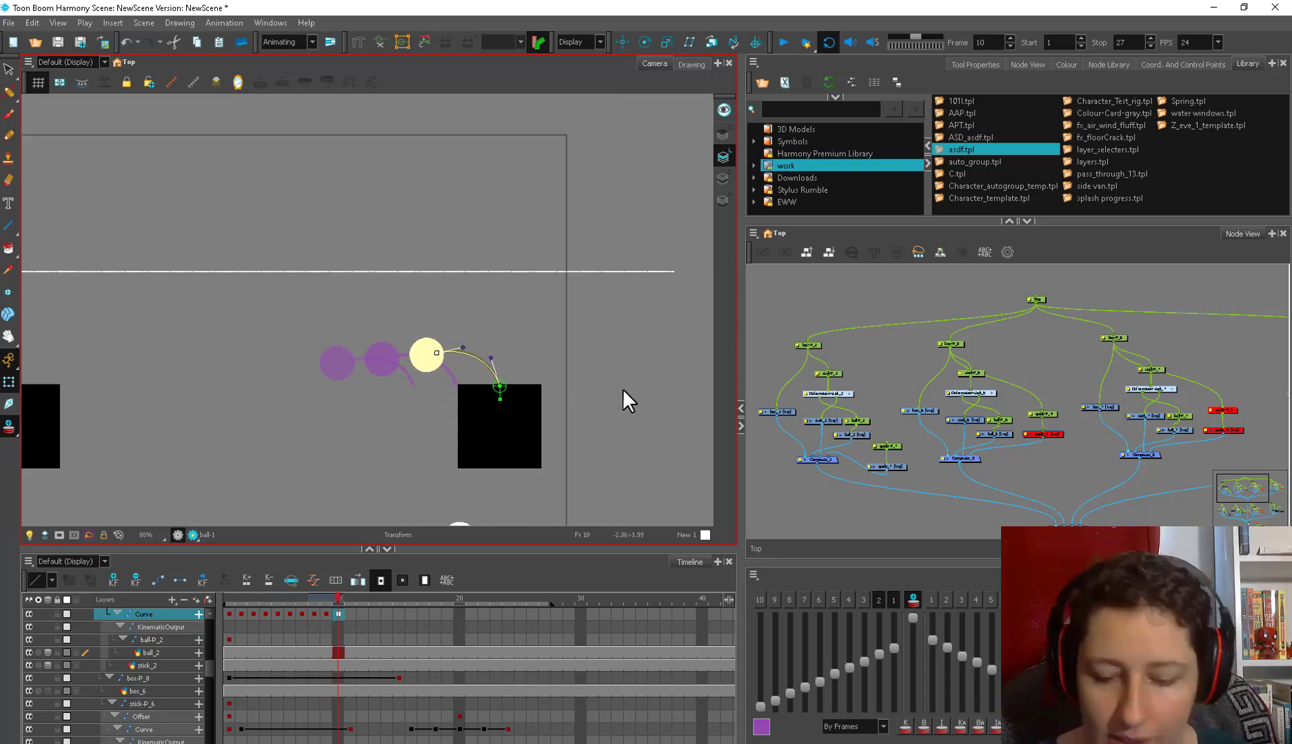
# Step: Extend the onion skin over all earlier frames to check the ball's arc, and fine-tune the stick's lean on frame 2
pyautogui.moveTo(217, 600); pyautogui.dragTo(326, 613)
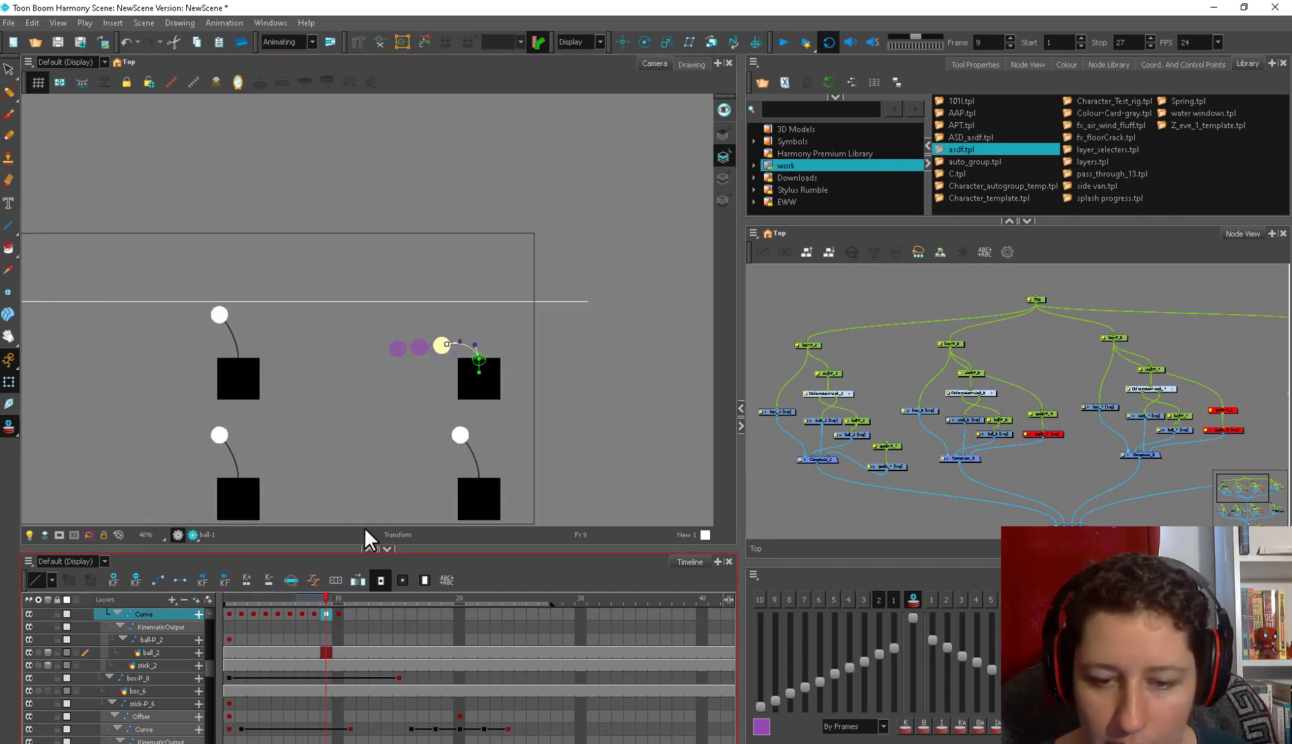
pyautogui.scroll(3, 238, 308)
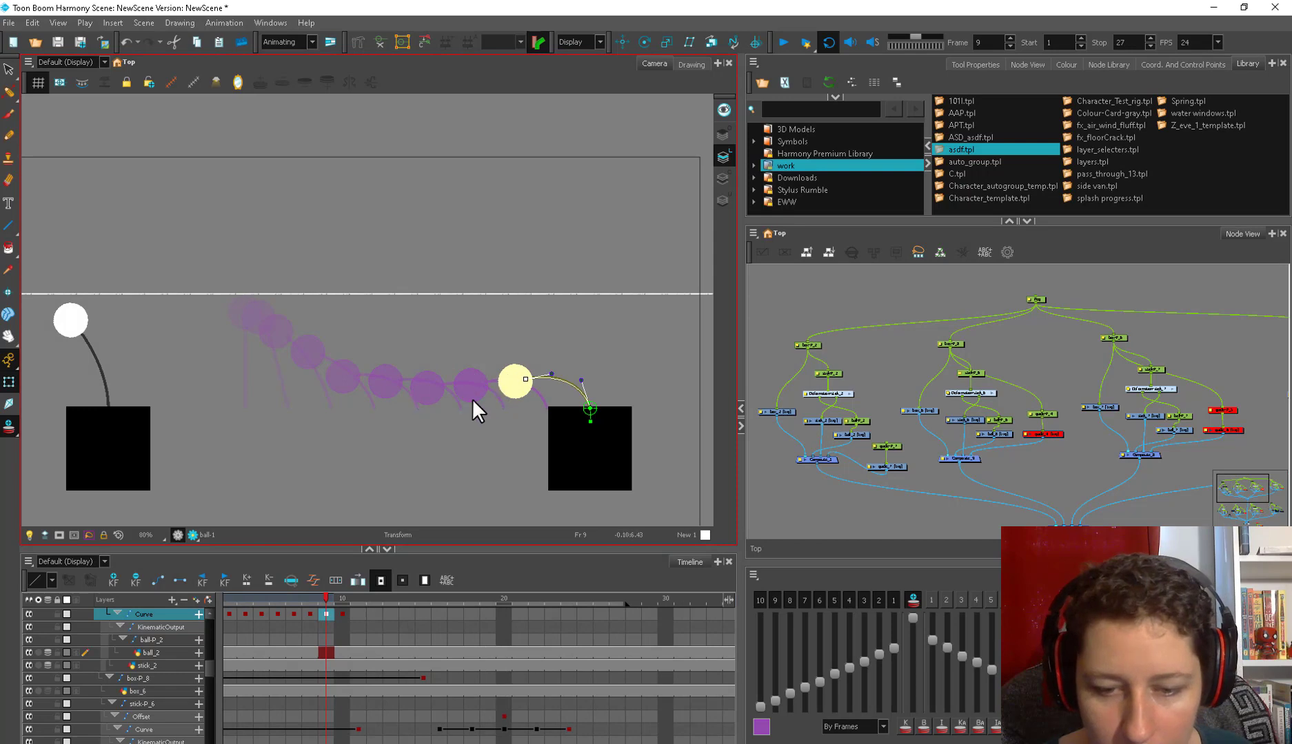
pyautogui.click(246, 599)
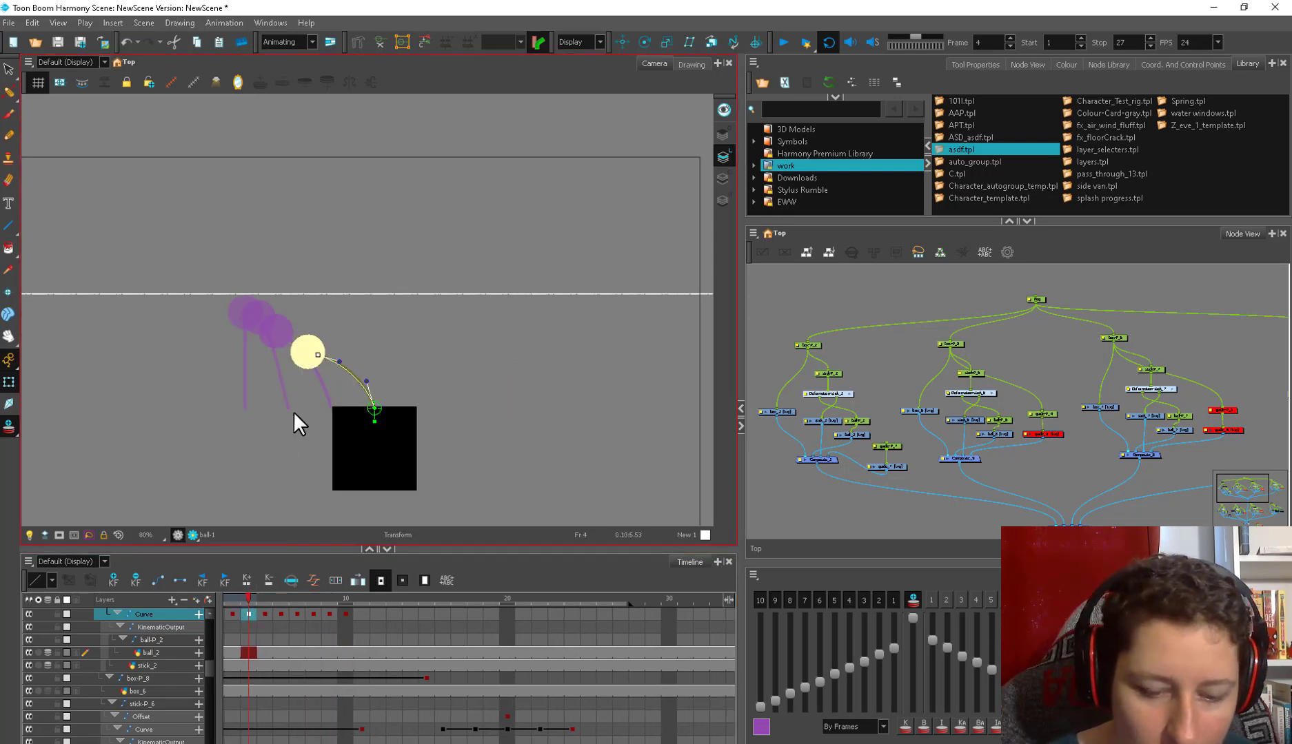
pyautogui.click(236, 600)
pyautogui.press(',')
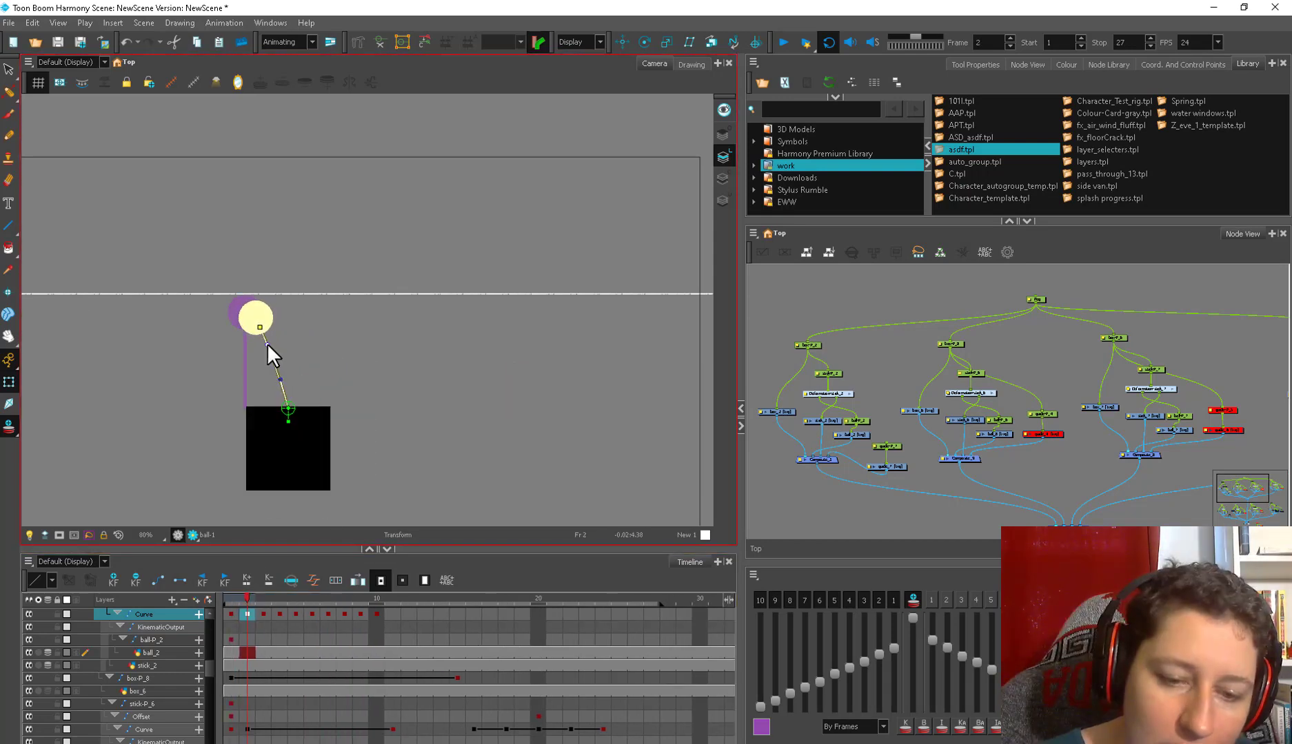
pyautogui.click(244, 597)
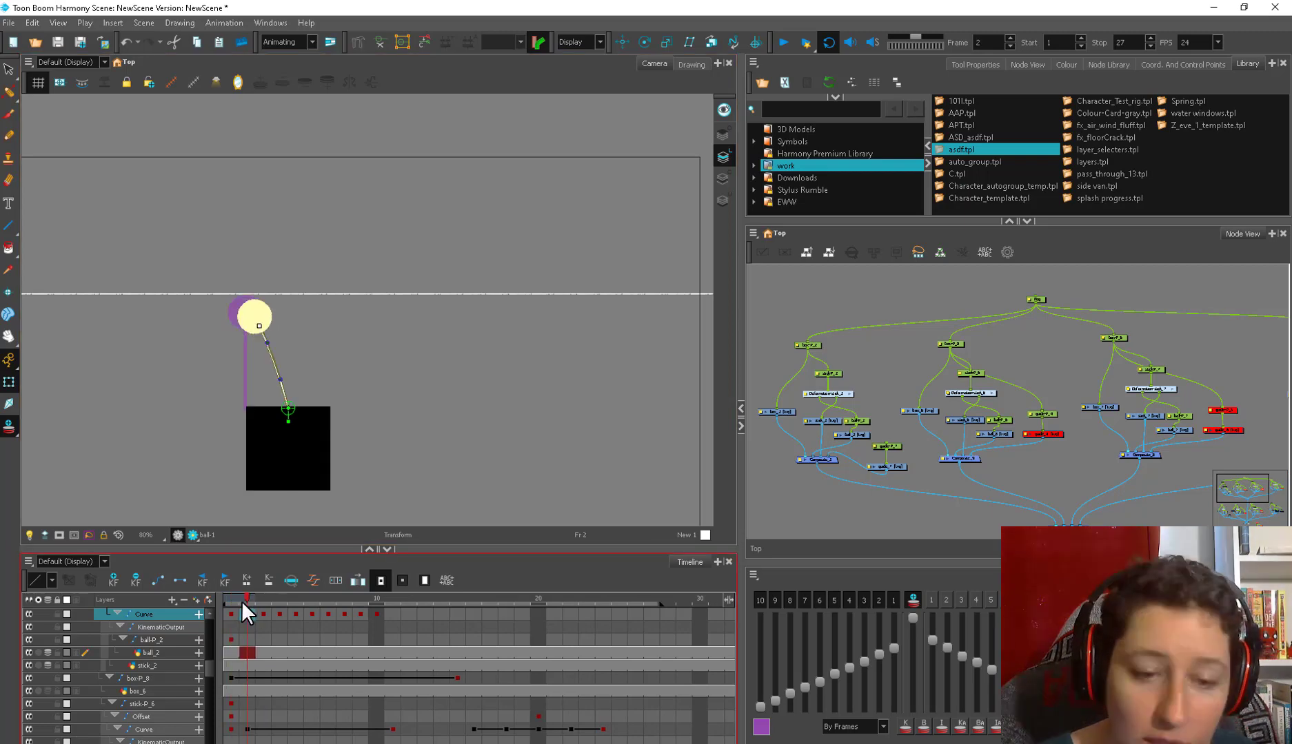
# Step: Key the stick's bend on frames 16 to 19, swinging the ball forward past the stopped box and starting its return
pyautogui.moveTo(251, 602); pyautogui.dragTo(283, 629)
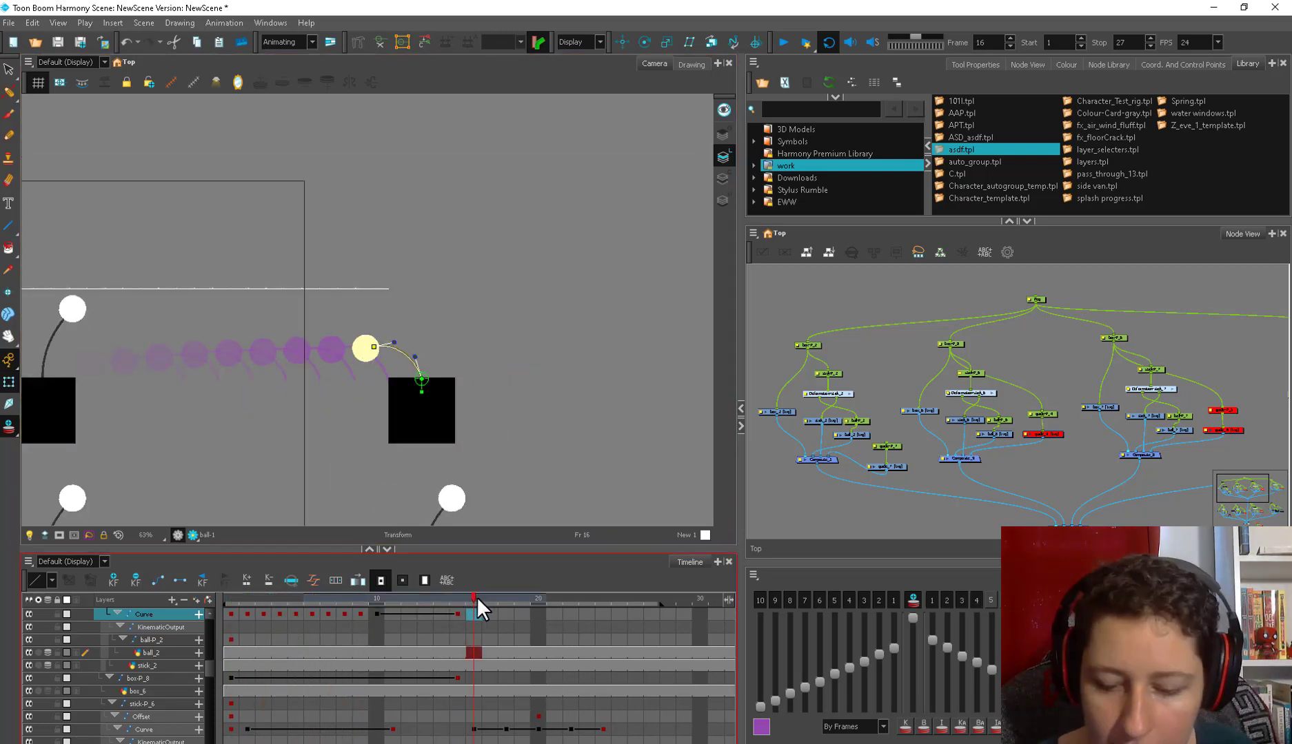
pyautogui.press('.')
pyautogui.press('.')
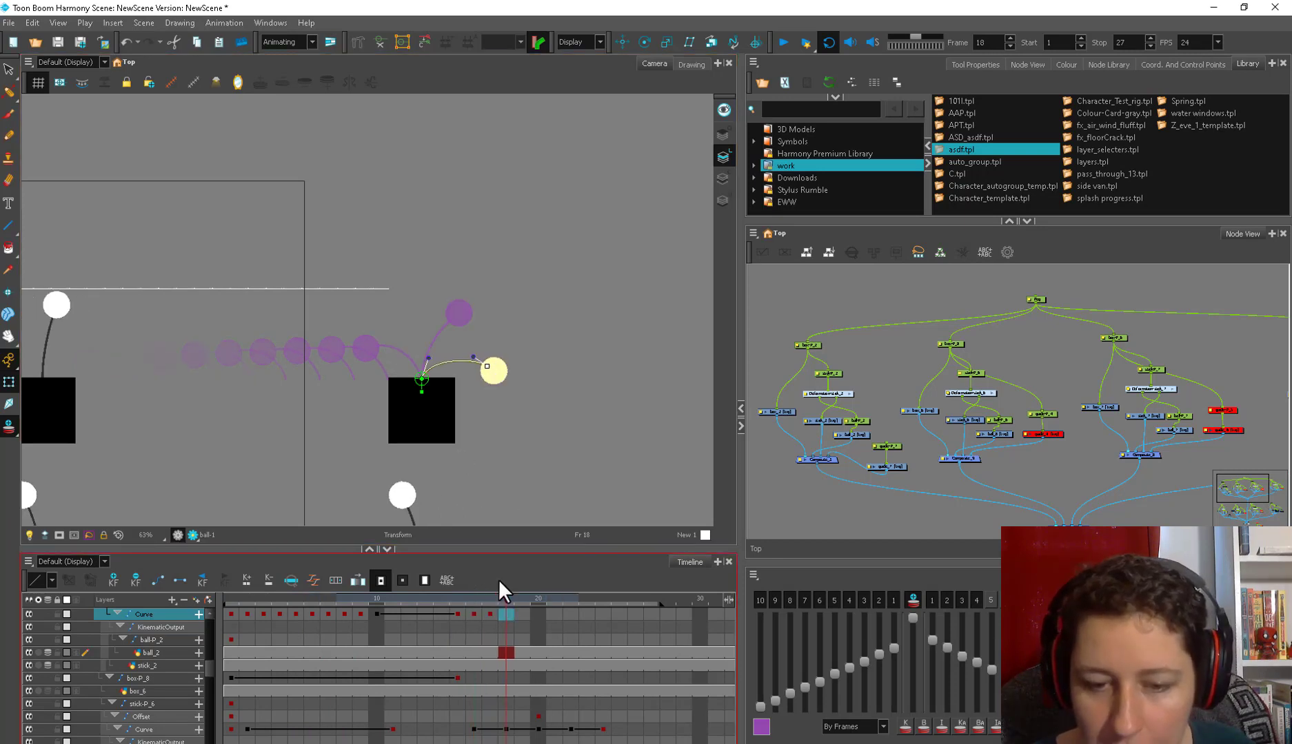
pyautogui.moveTo(490, 369); pyautogui.dragTo(413, 358)
pyautogui.press('.')
pyautogui.click(428, 337)
pyautogui.click(490, 609)
pyautogui.click(515, 597)
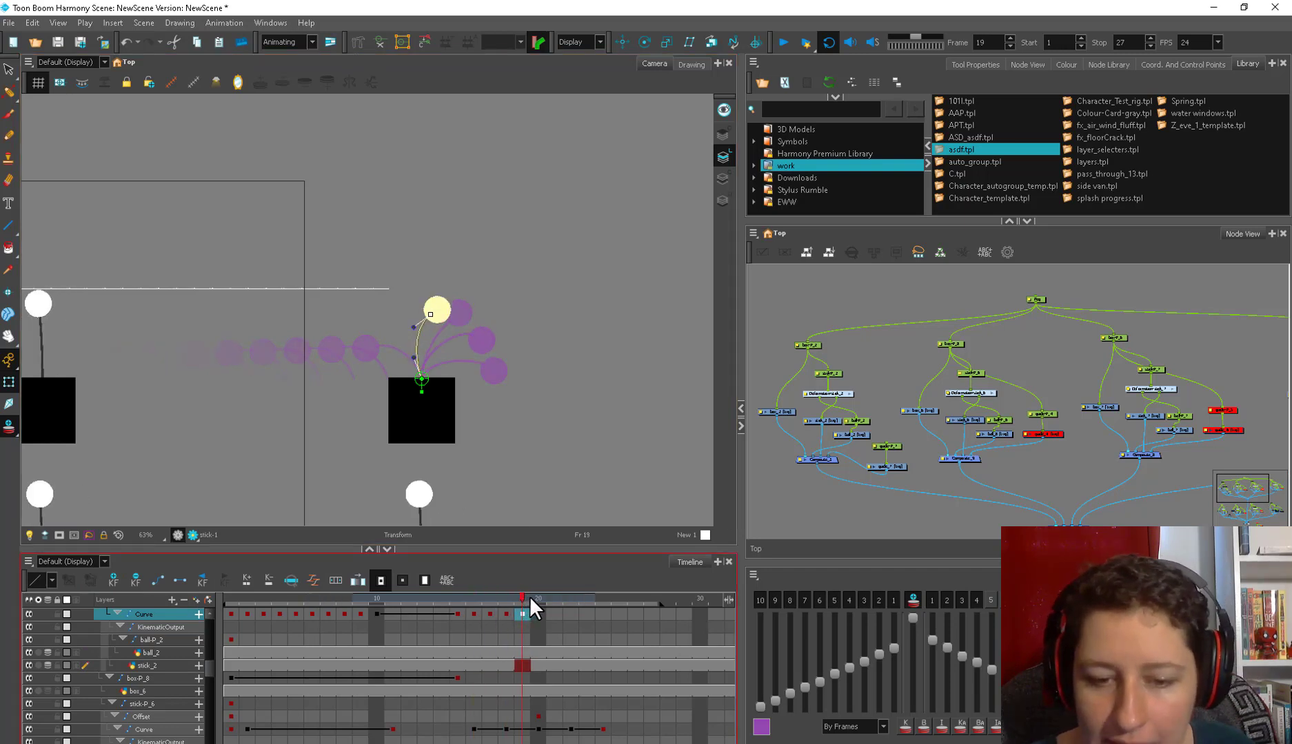
# Step: Key the stick's bend on frames 20 and 21 to swing the ball back behind the box, and play the animation
pyautogui.click(532, 597)
pyautogui.moveTo(411, 311); pyautogui.dragTo(402, 332)
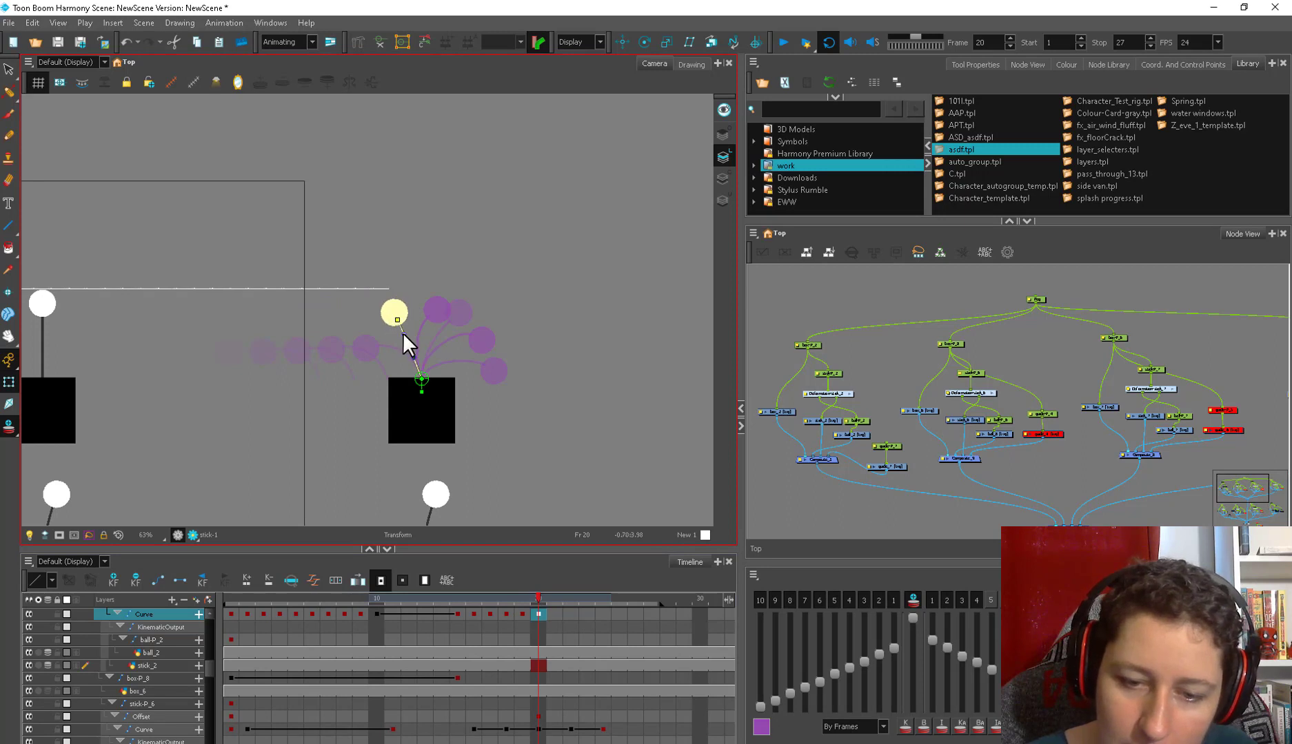
pyautogui.press('.')
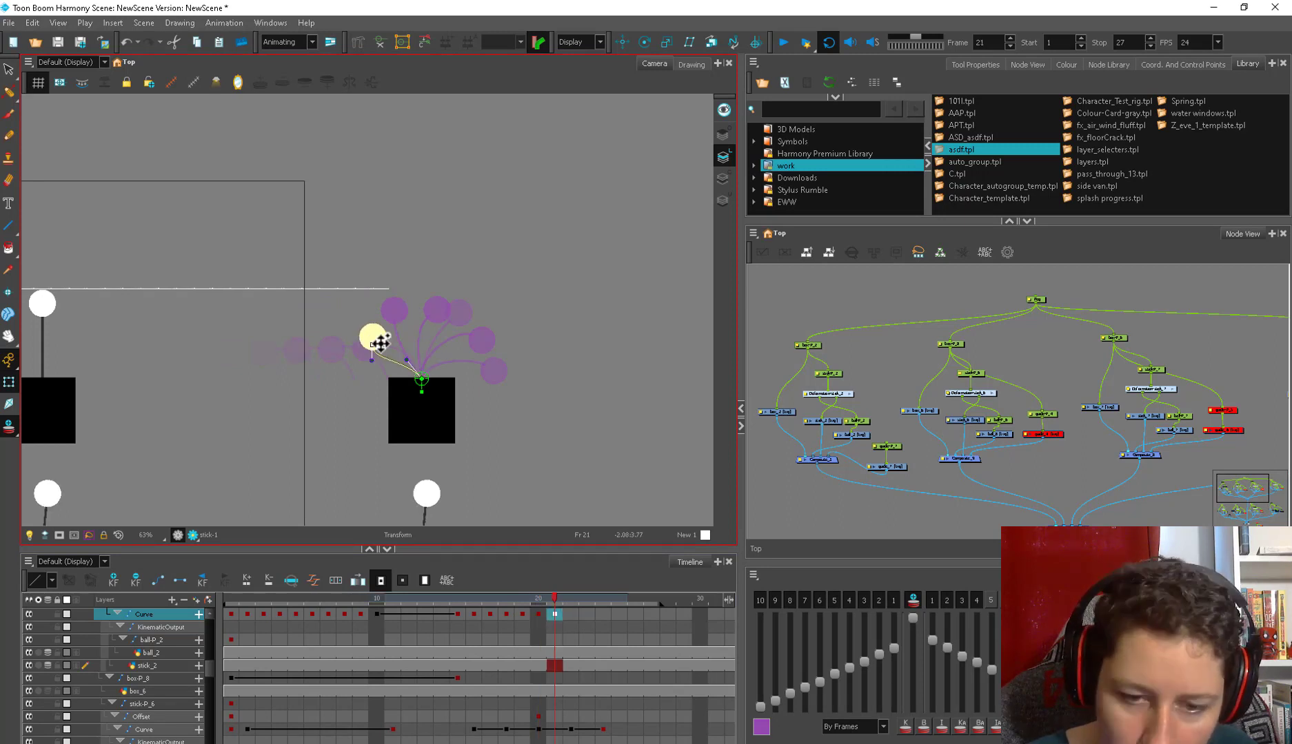
pyautogui.moveTo(377, 357); pyautogui.dragTo(407, 356)
pyautogui.press('.')
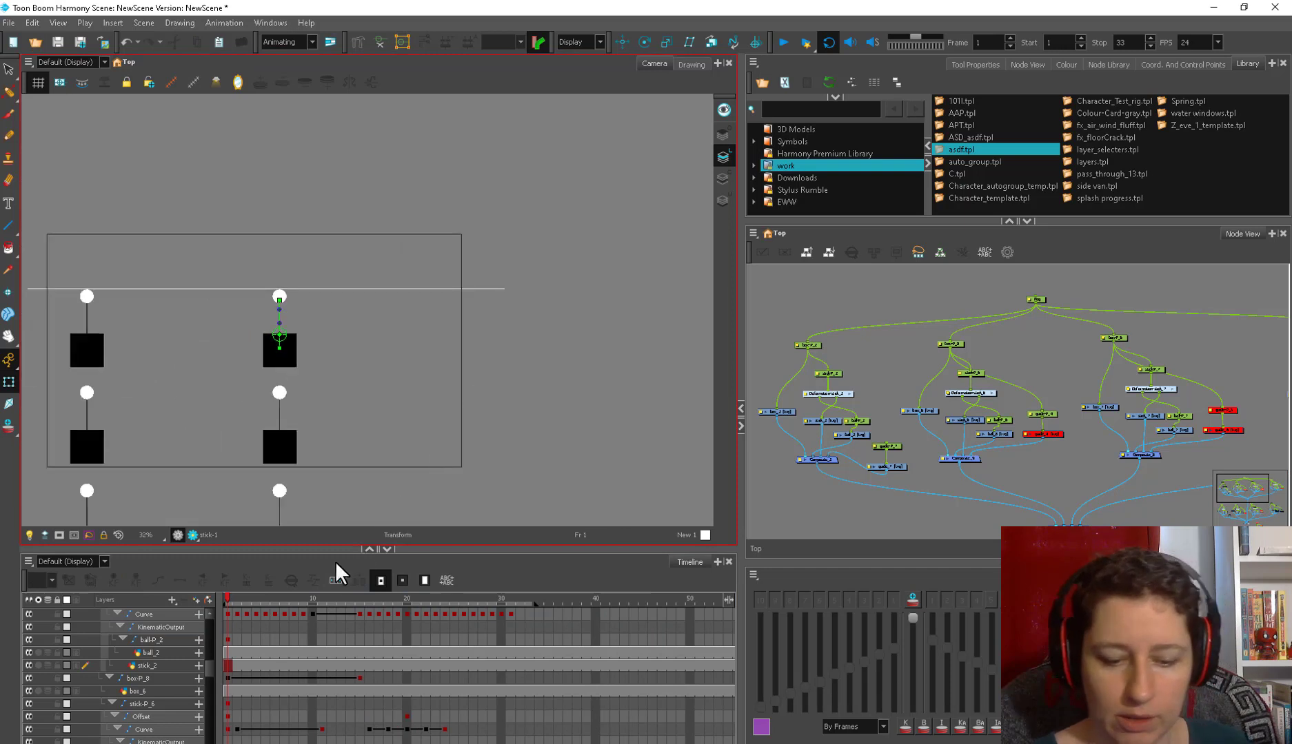
pyautogui.click(780, 42)
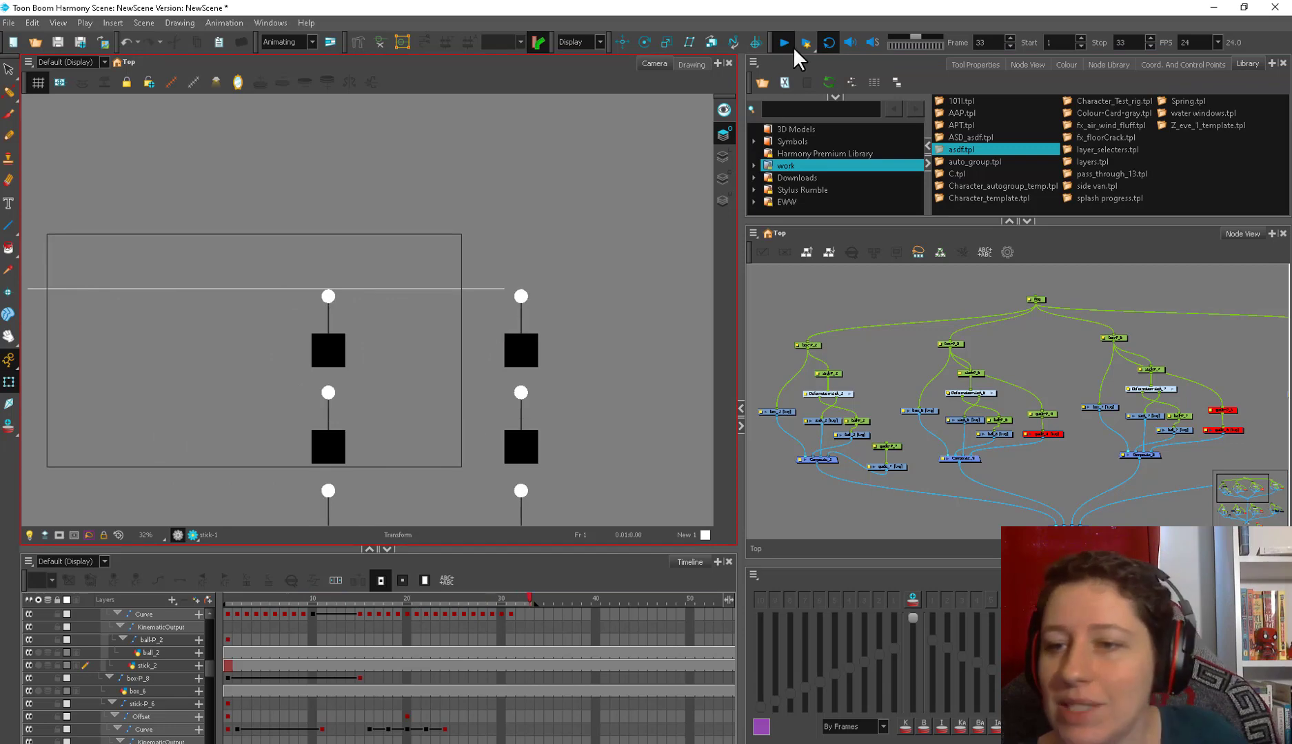
pyautogui.click(784, 46)
# Step: Duplicate the first rig's stick peg, deformation and drawing nodes with Paste Special, keeping Create New Columns enabled
pyautogui.moveTo(880, 363); pyautogui.dragTo(820, 435)
pyautogui.scroll(1, 852, 397)
pyautogui.click(834, 378)
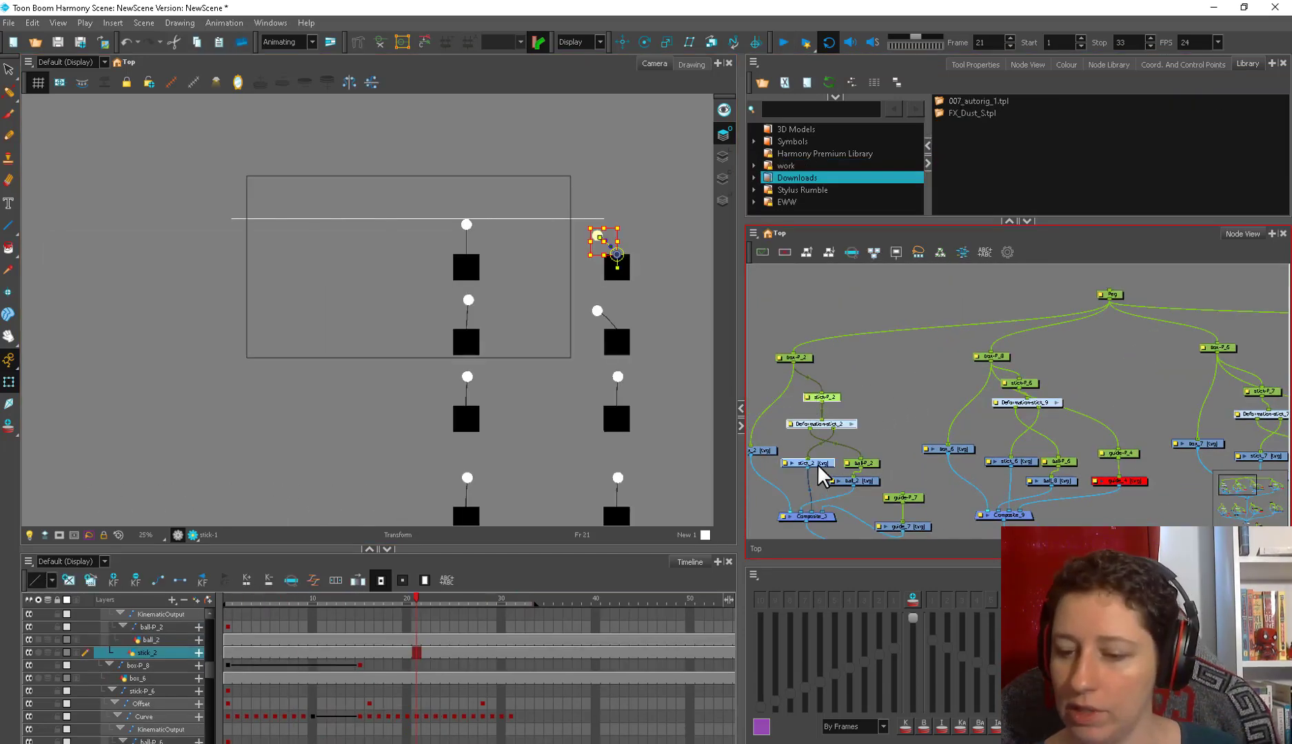
pyautogui.scroll(1, 819, 472)
pyautogui.scroll(1, 848, 427)
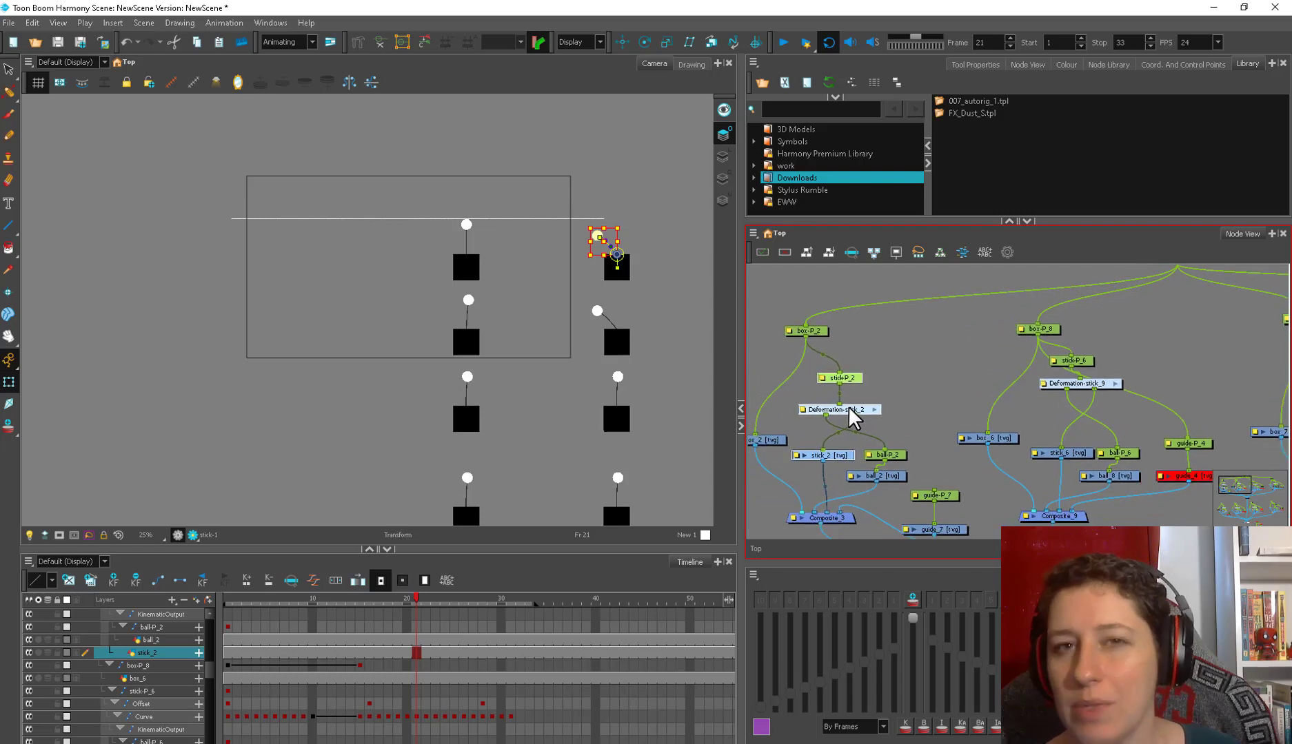
pyautogui.moveTo(837, 453); pyautogui.dragTo(842, 457)
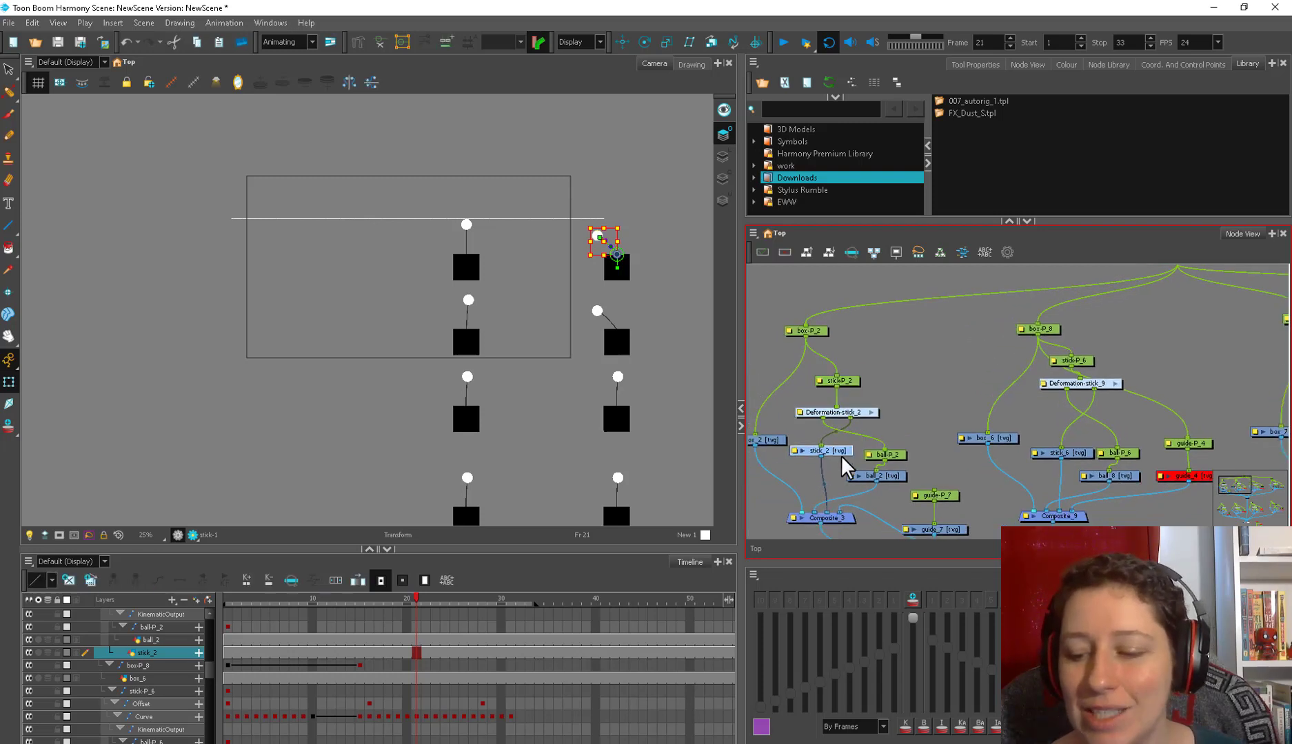
pyautogui.moveTo(848, 359); pyautogui.dragTo(827, 463)
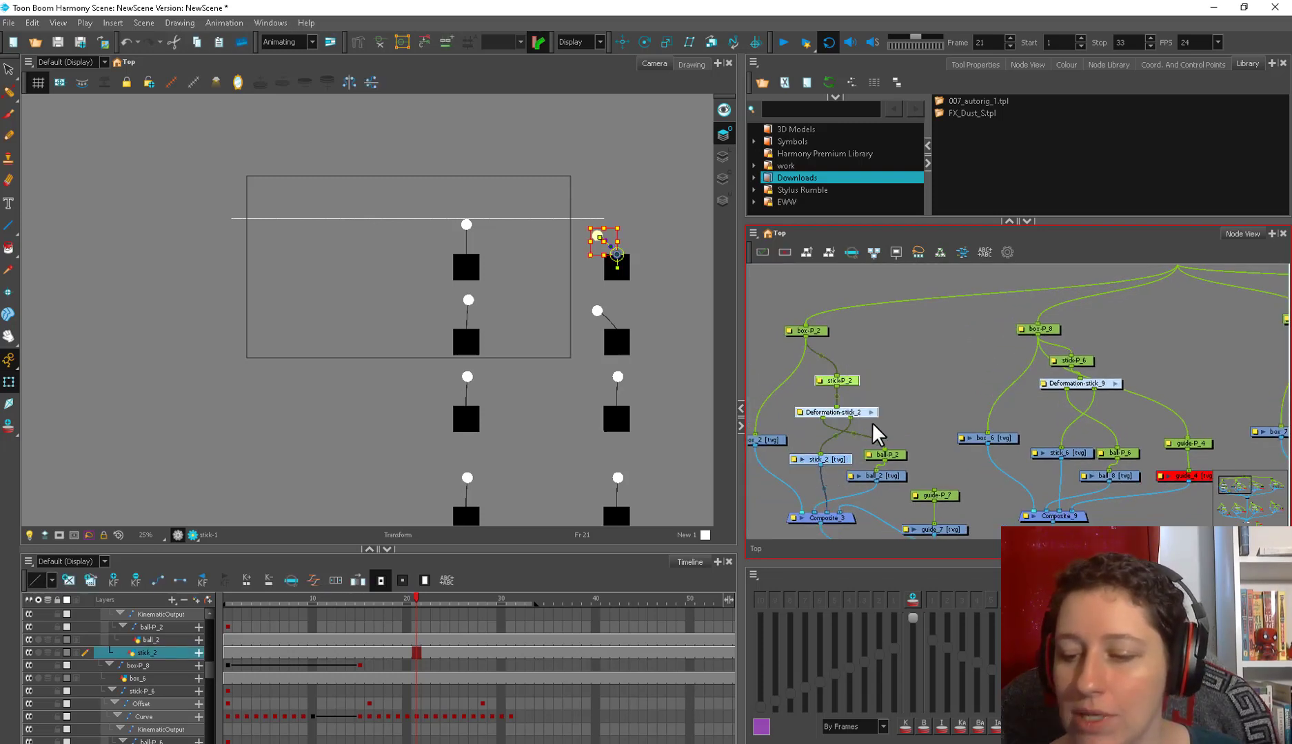
pyautogui.click(928, 381)
pyautogui.hotkey('ctrl', 'b')
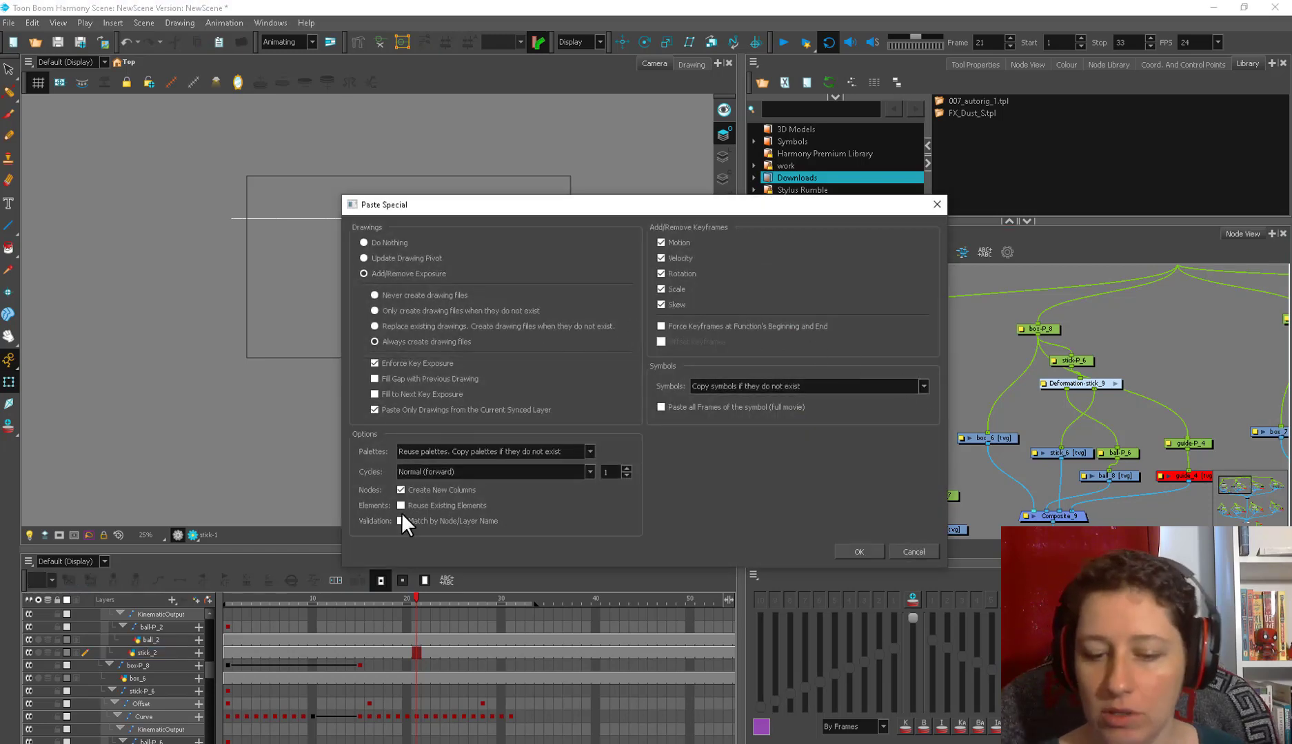
pyautogui.click(867, 551)
# Step: Replace the second rig's old stick nodes with the pasted copy, wiring it under box-P_8 and making its deformation drive the ball peg
pyautogui.moveTo(973, 386); pyautogui.dragTo(957, 321)
pyautogui.moveTo(1053, 332); pyautogui.dragTo(1039, 308)
pyautogui.moveTo(1110, 354); pyautogui.dragTo(1095, 378)
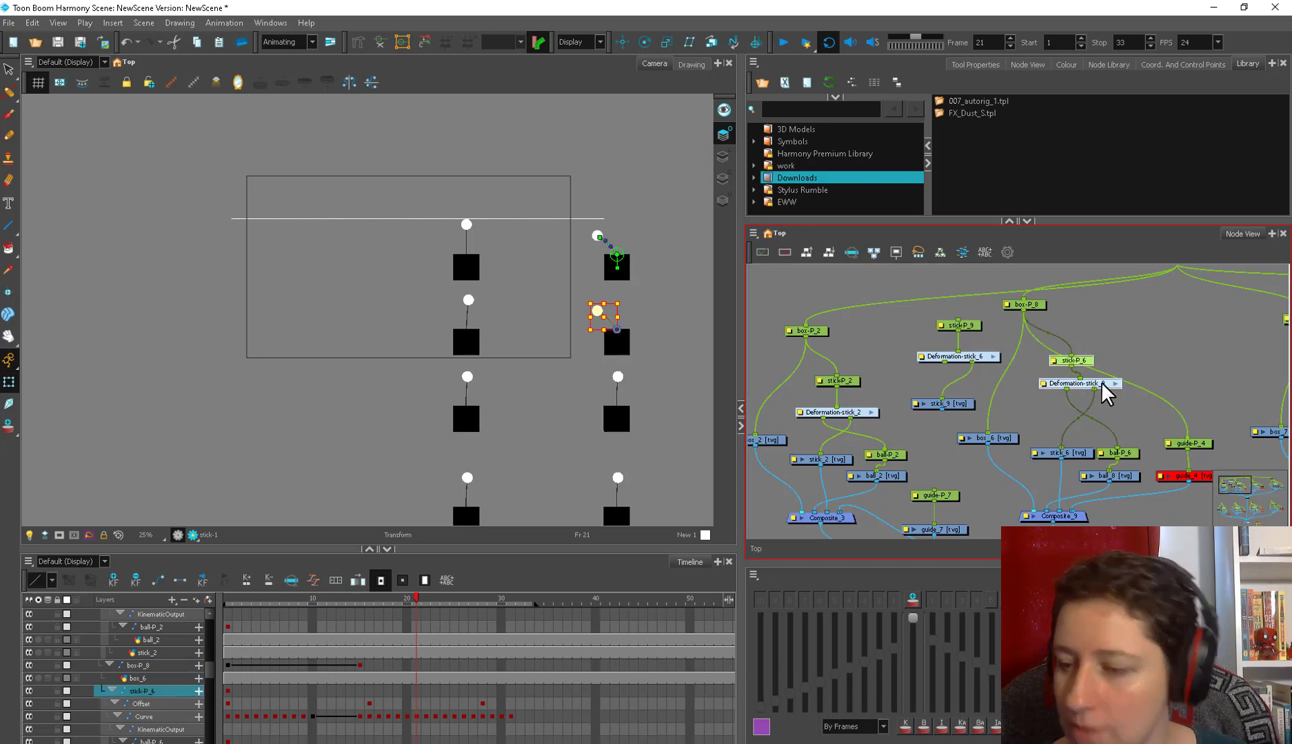
pyautogui.moveTo(1055, 509); pyautogui.dragTo(1062, 511)
pyautogui.moveTo(1064, 454); pyautogui.dragTo(1069, 410)
pyautogui.moveTo(944, 362); pyautogui.dragTo(1060, 447)
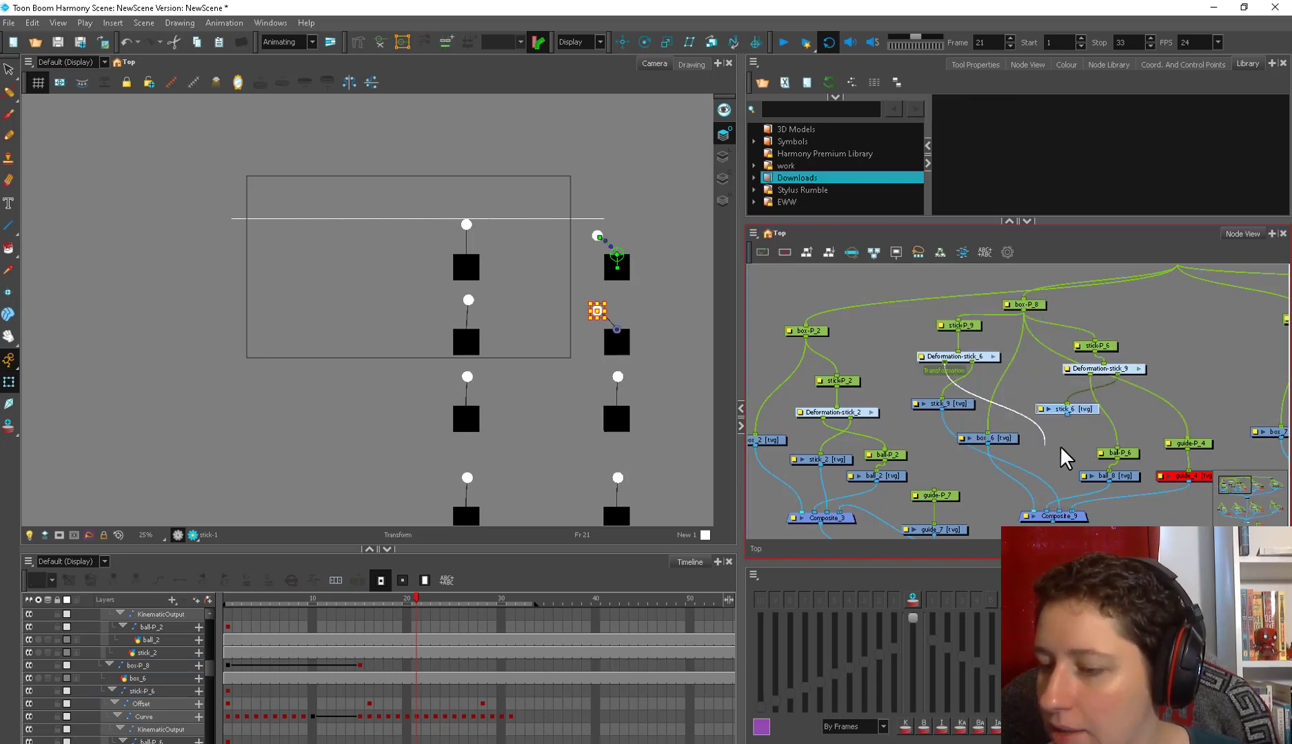
pyautogui.moveTo(1000, 331); pyautogui.dragTo(1081, 429)
pyautogui.click(1077, 348)
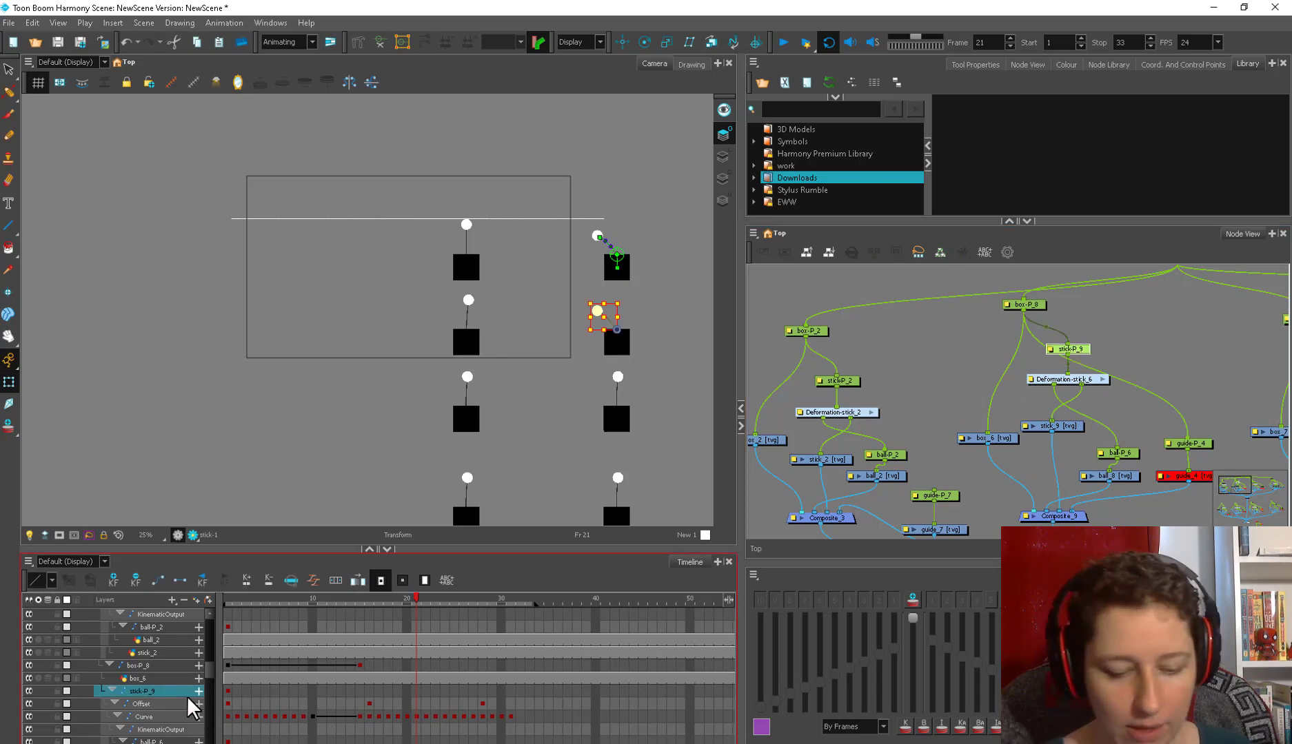
# Step: Shorten the first rig's settle by removing alternate stick Curve keys after frame 15 and closing the gaps so the keys end at frame 23
pyautogui.click(834, 379)
pyautogui.scroll(2, 629, 485)
pyautogui.click(880, 399)
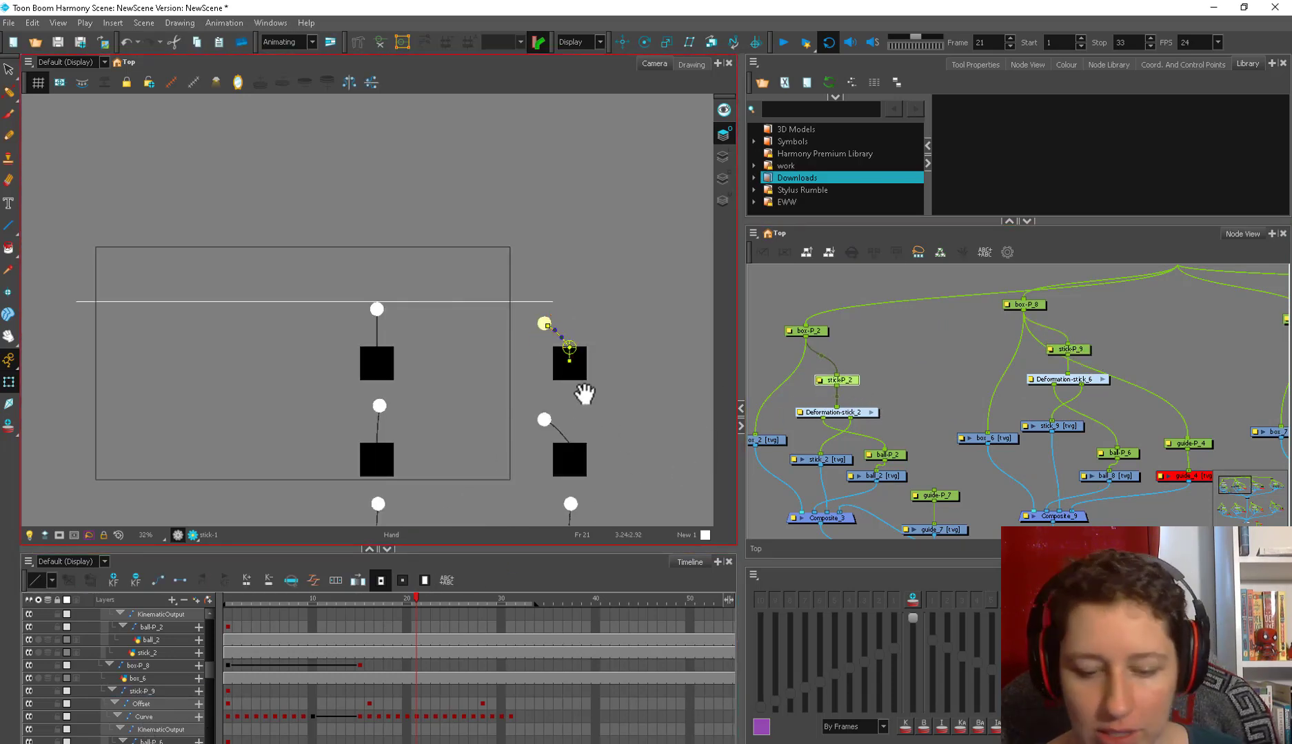
pyautogui.moveTo(585, 391); pyautogui.dragTo(557, 358)
pyautogui.press('o')
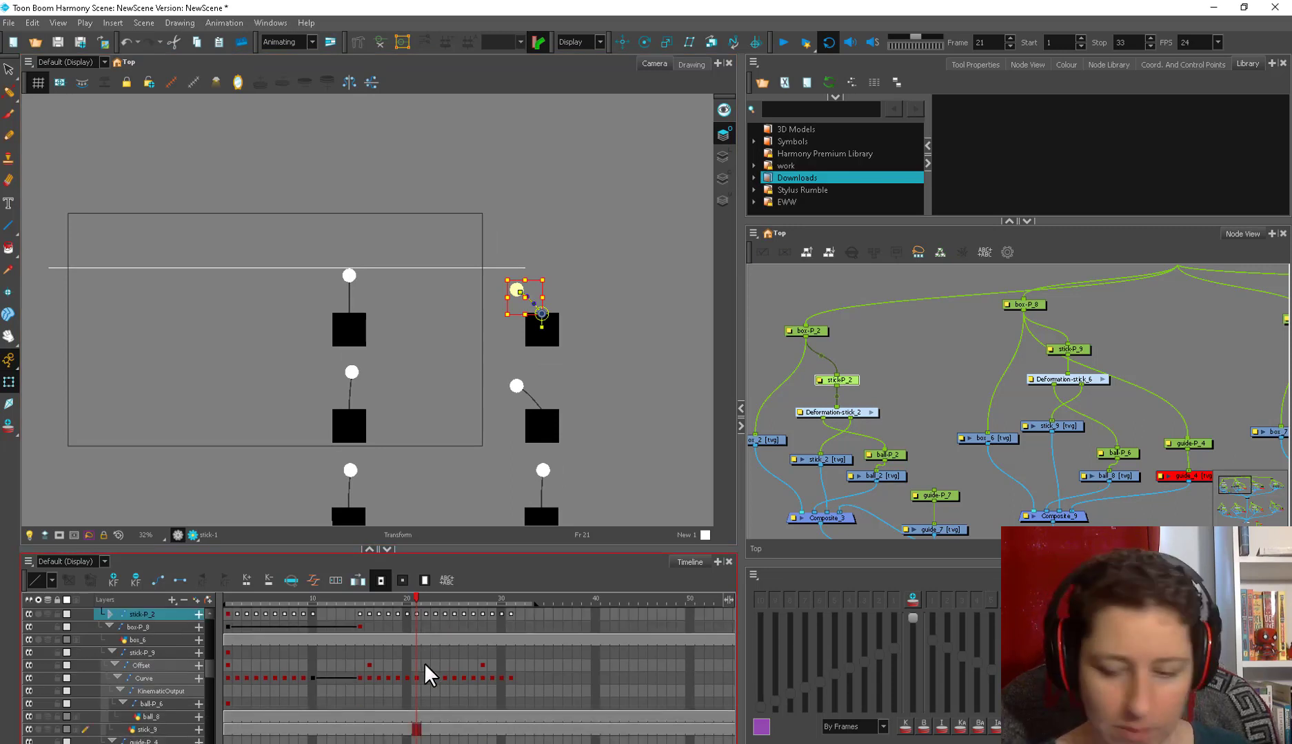
pyautogui.click(111, 612)
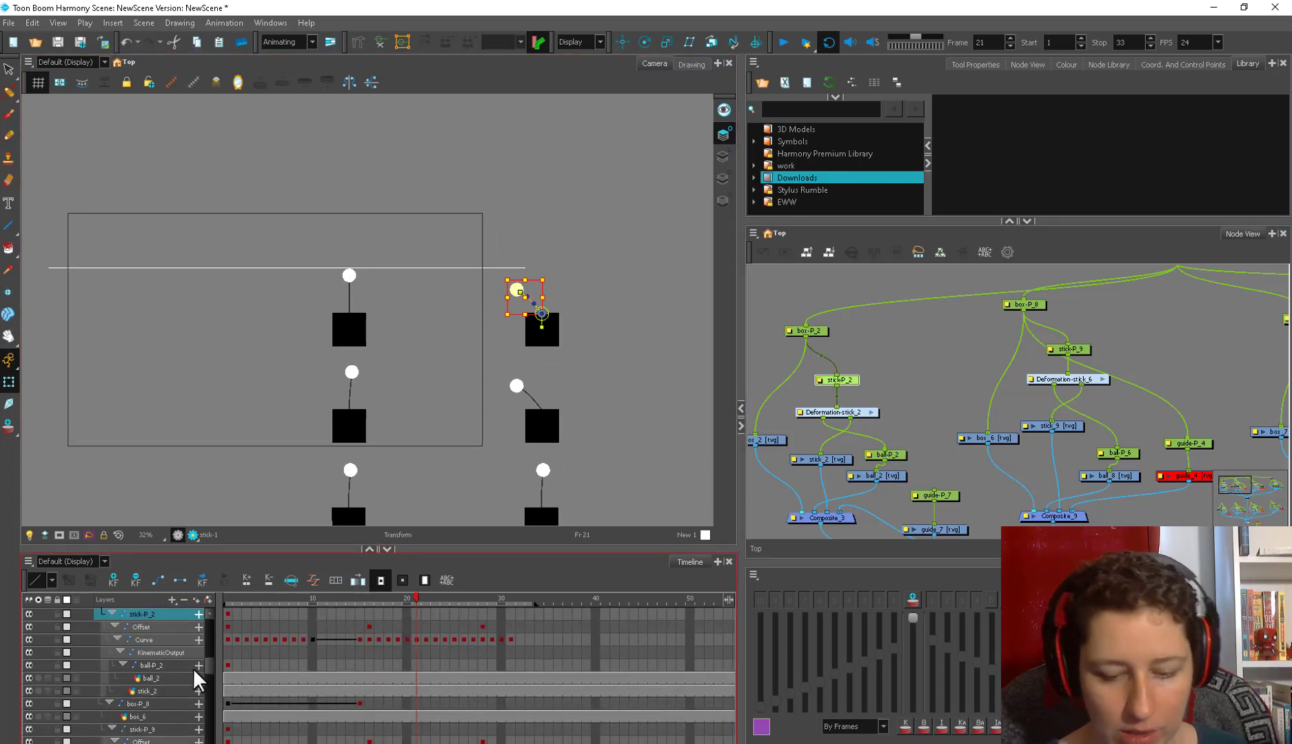
pyautogui.moveTo(371, 639); pyautogui.dragTo(424, 641)
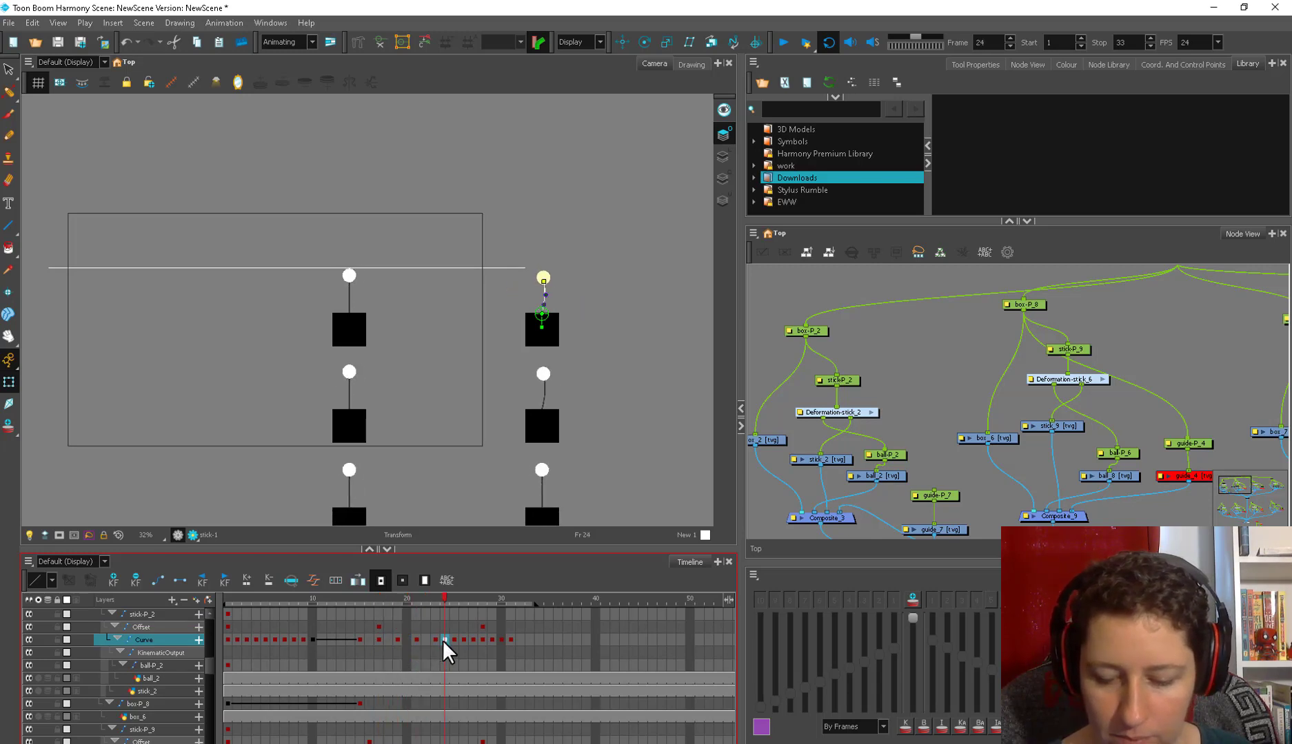
pyautogui.click(463, 639)
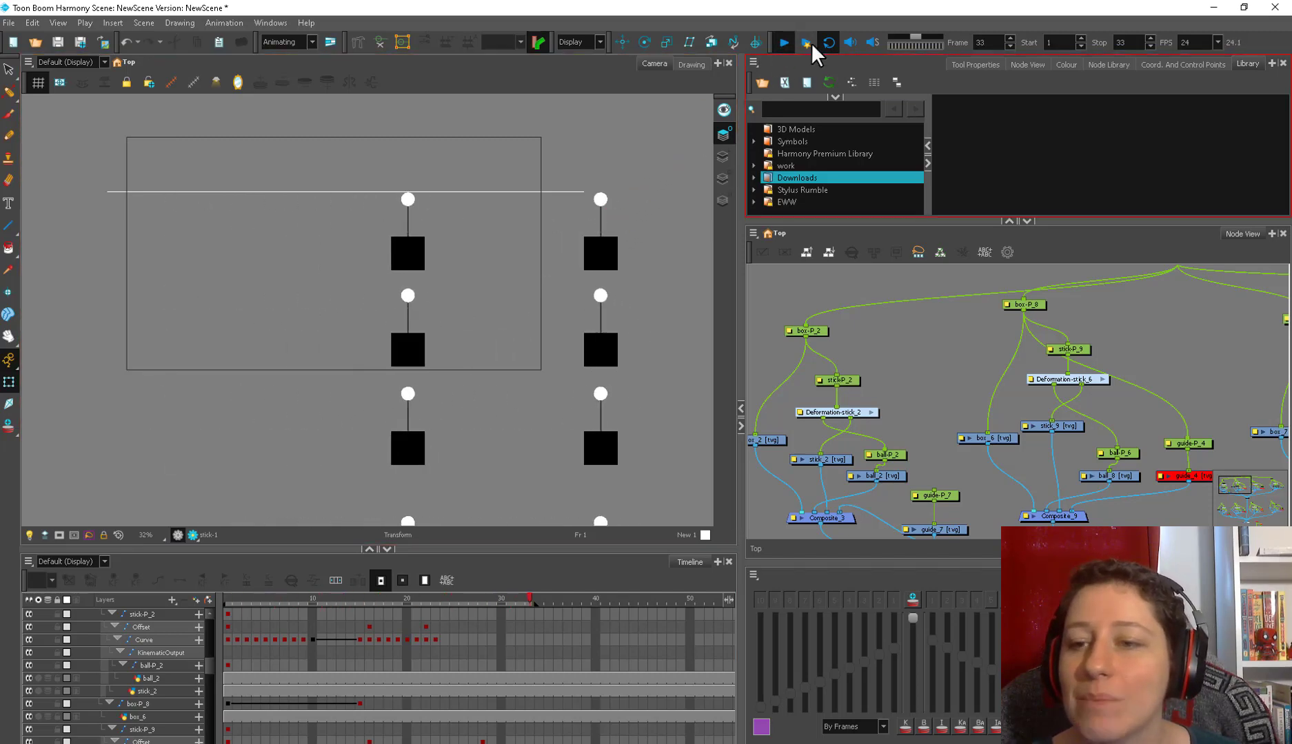
# Step: Copy the second rig's stick peg, deformation and drawing, and paste a copy with new columns beside the box-P_6 and box-P_7 rigs
pyautogui.moveTo(843, 421); pyautogui.dragTo(772, 361)
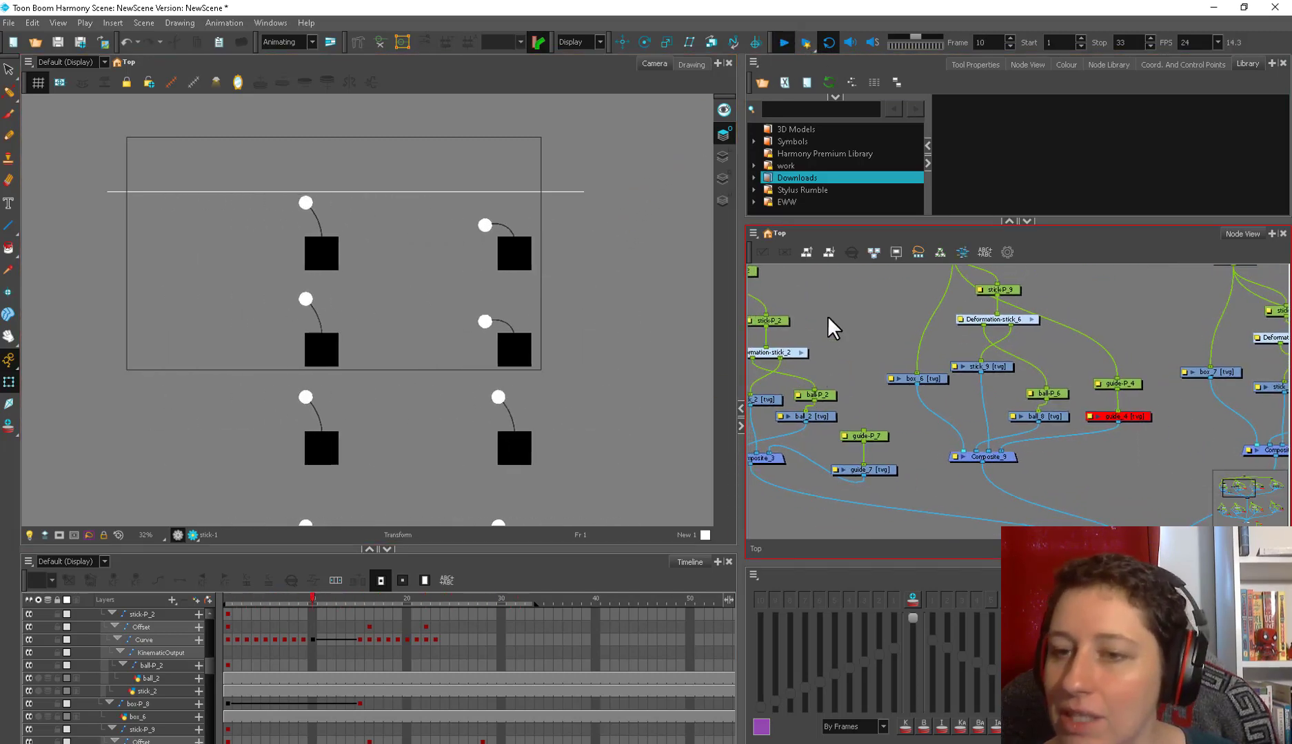
pyautogui.click(783, 42)
pyautogui.moveTo(971, 366); pyautogui.dragTo(947, 388)
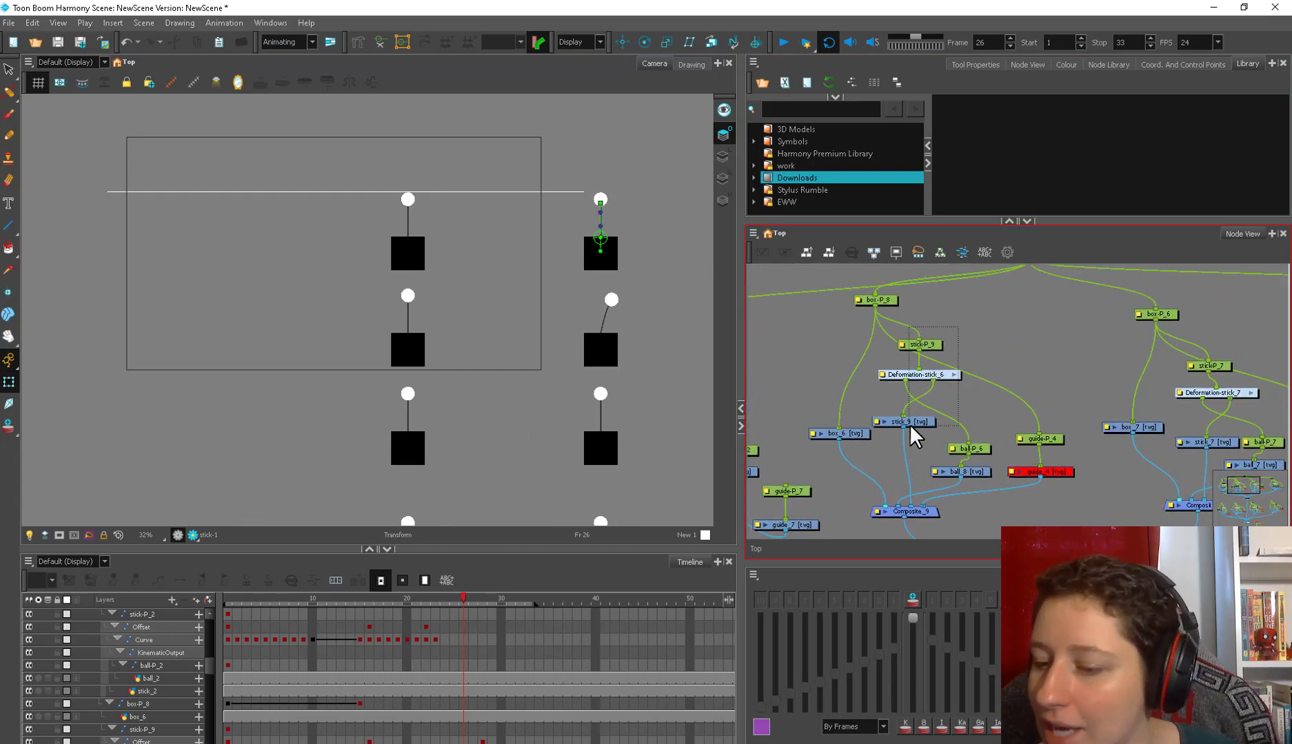
pyautogui.click(920, 345)
pyautogui.hotkey('ctrl', 'b')
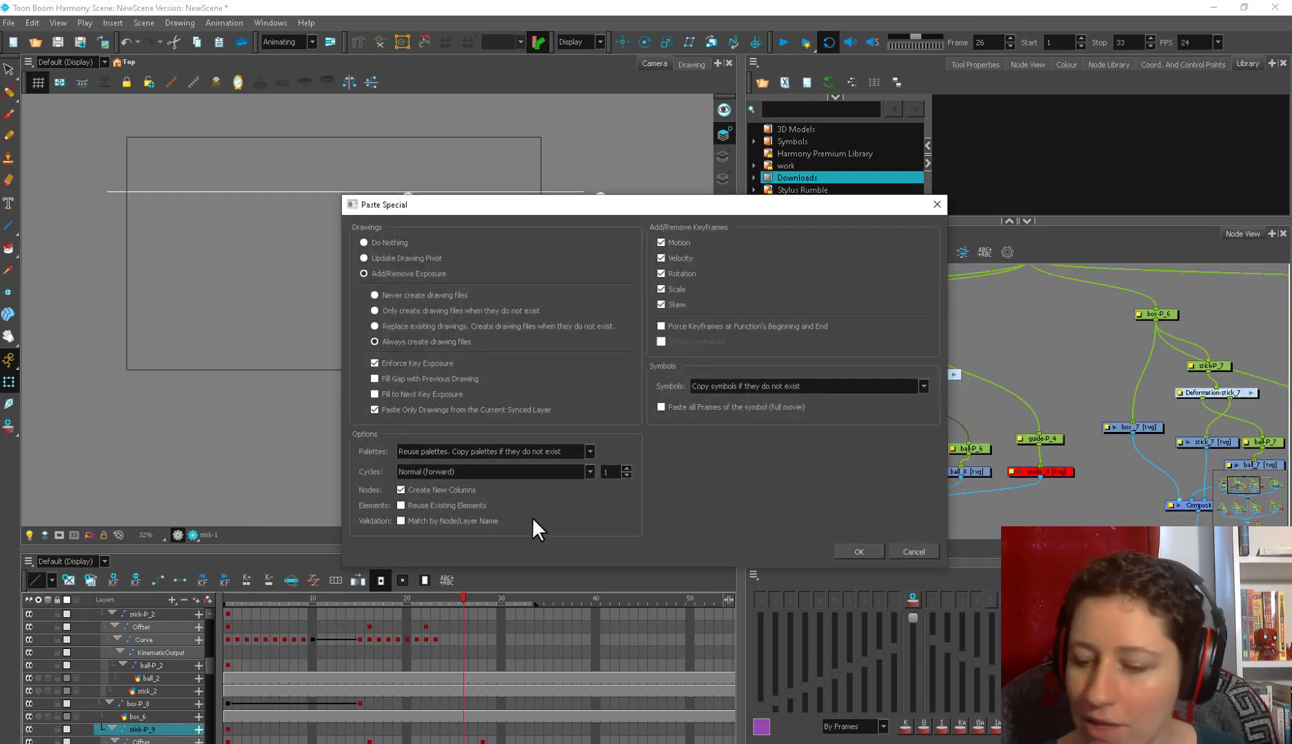
pyautogui.press('Return')
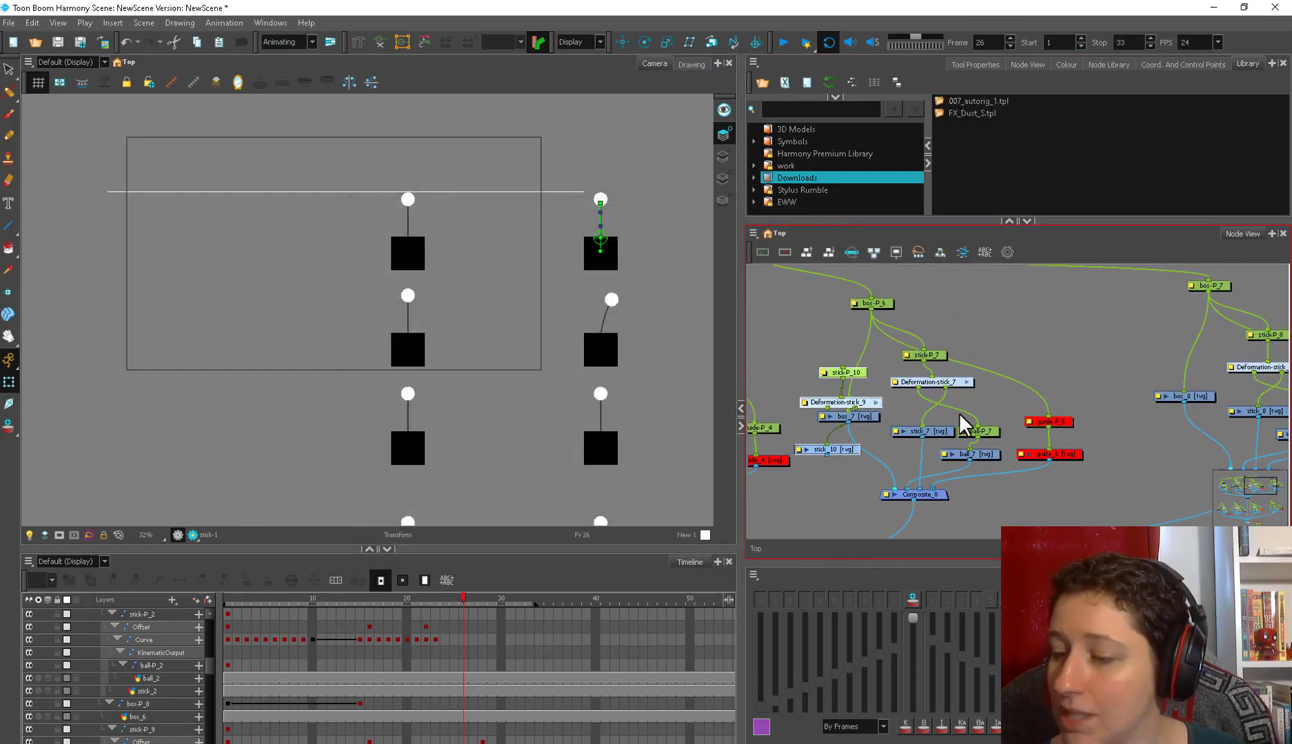
pyautogui.hotkey('ctrl', 'b')
pyautogui.press('Return')
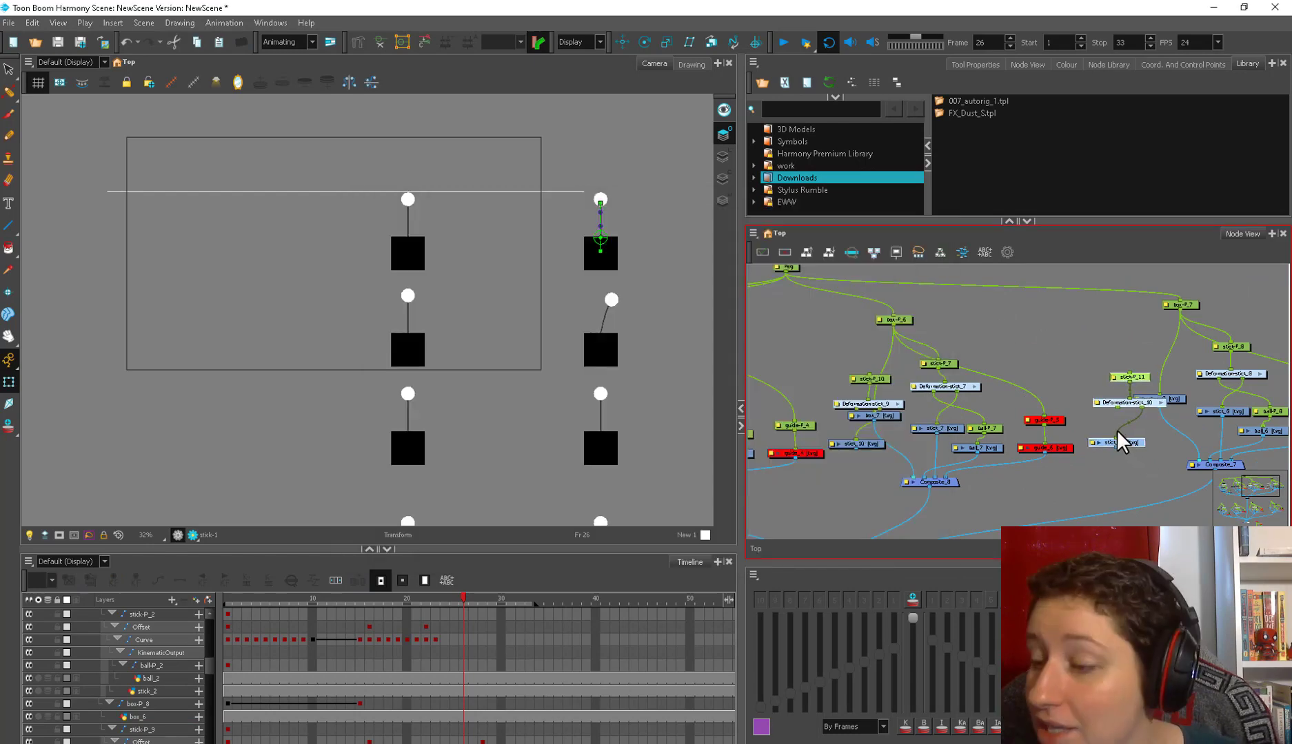
# Step: Arrange the pasted stick nodes beside the box-P_7 rig and connect their peg beneath box-P_7
pyautogui.moveTo(1116, 432); pyautogui.dragTo(1004, 471)
pyautogui.moveTo(1127, 380); pyautogui.dragTo(1007, 379)
pyautogui.moveTo(997, 449)
pyautogui.mouseDown()
pyautogui.moveTo(1049, 481)
pyautogui.moveTo(1063, 457)
pyautogui.mouseUp()
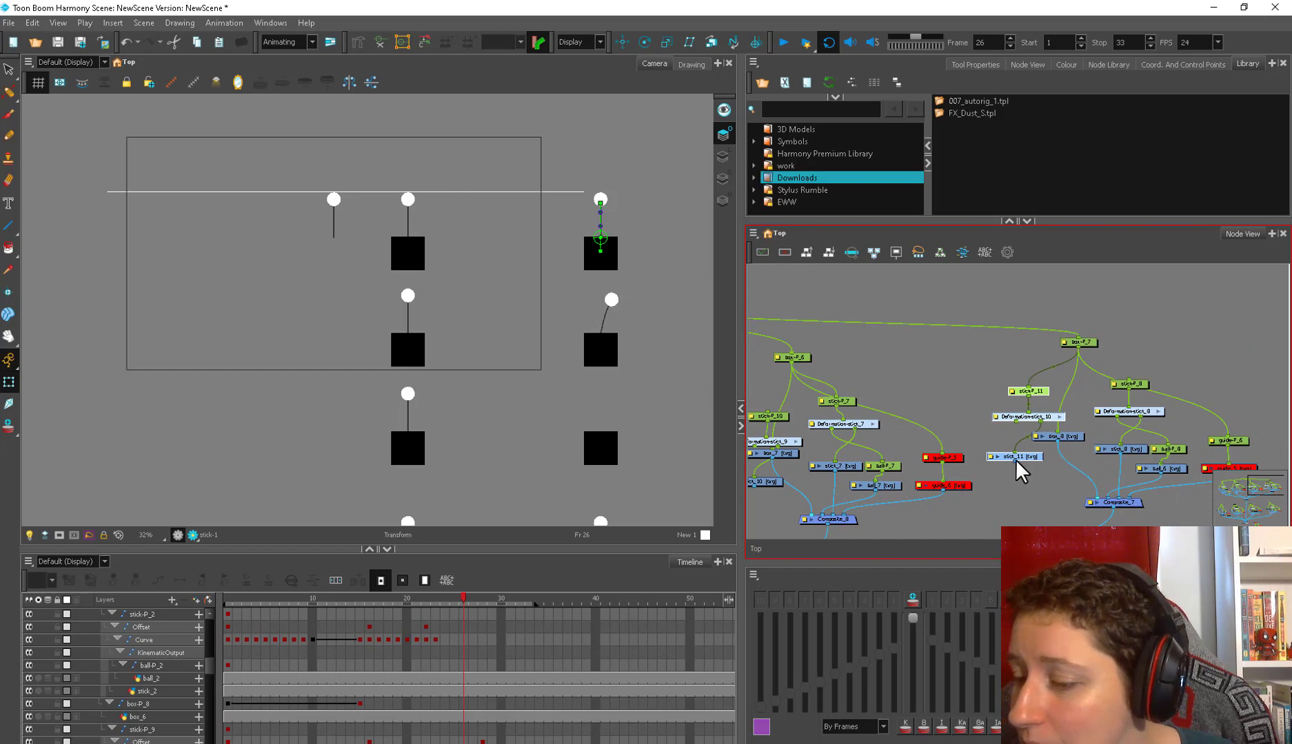